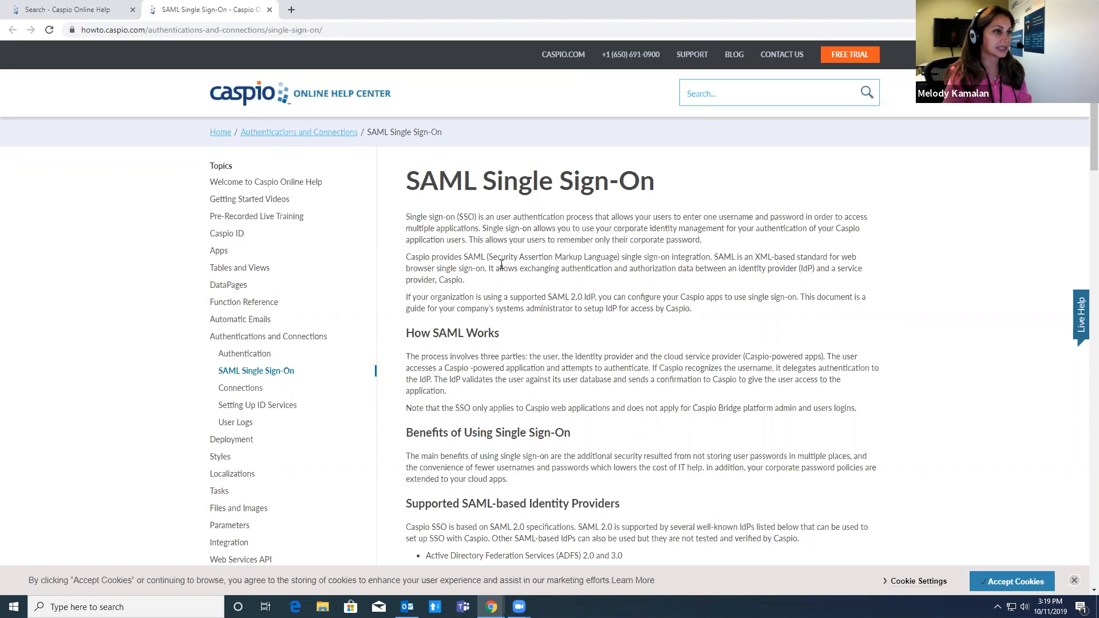
- Minimize the SAML help page and open the Okta app's Tables list in Caspio Bridge
{"action": "left_click_drag", "start_coordinate": [393, 9], "coordinate": [401, 239]}
{"action": "left_click", "coordinate": [716, 239]}
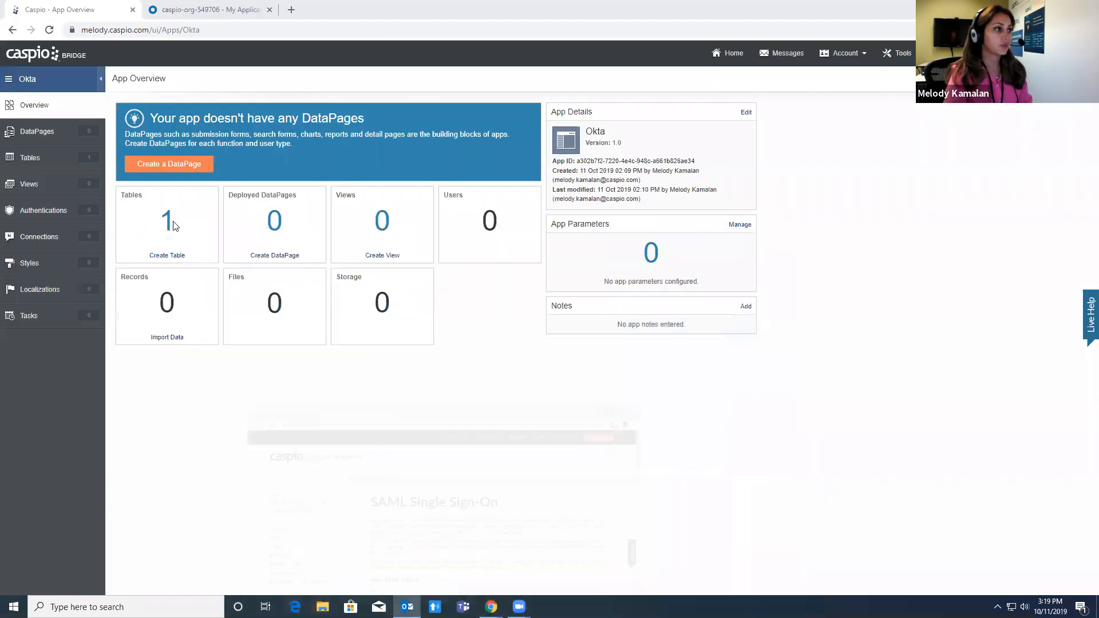
{"action": "left_click", "coordinate": [43, 162]}
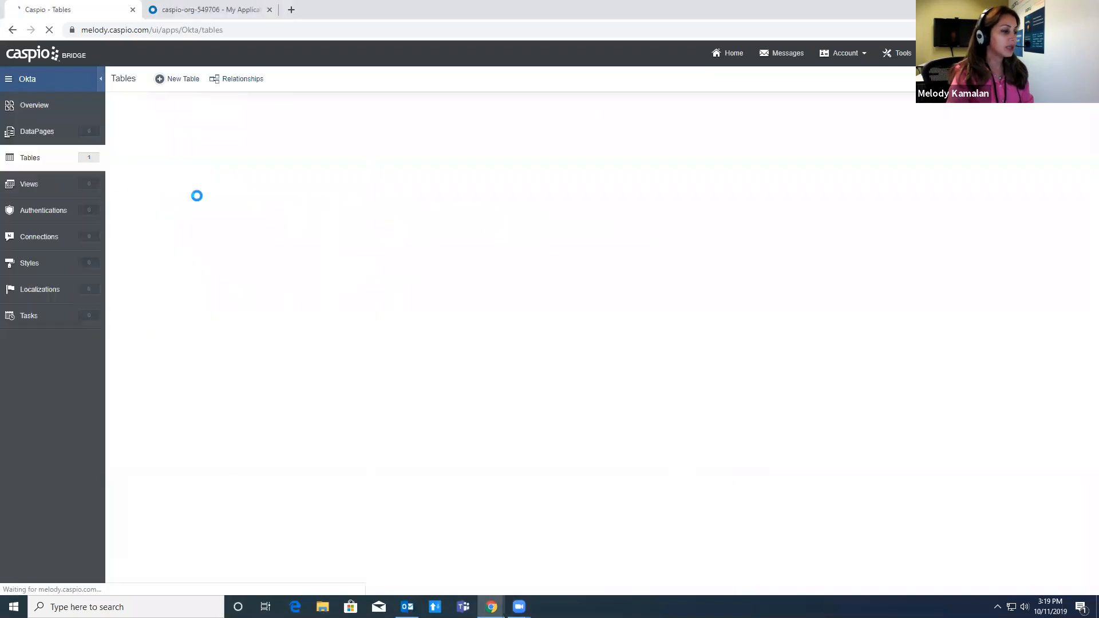
- Review OktaUserTable's design with its OktaUser, Name, Email and Address fields, then go to Authentications
{"action": "mouse_move", "coordinate": [203, 135]}
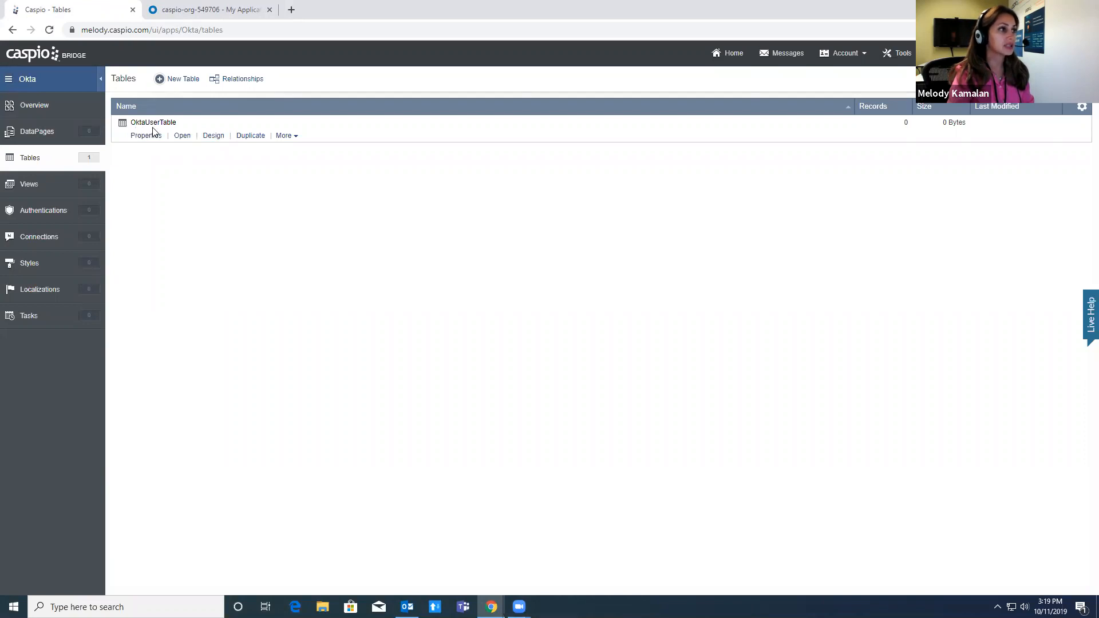
{"action": "left_click", "coordinate": [213, 136]}
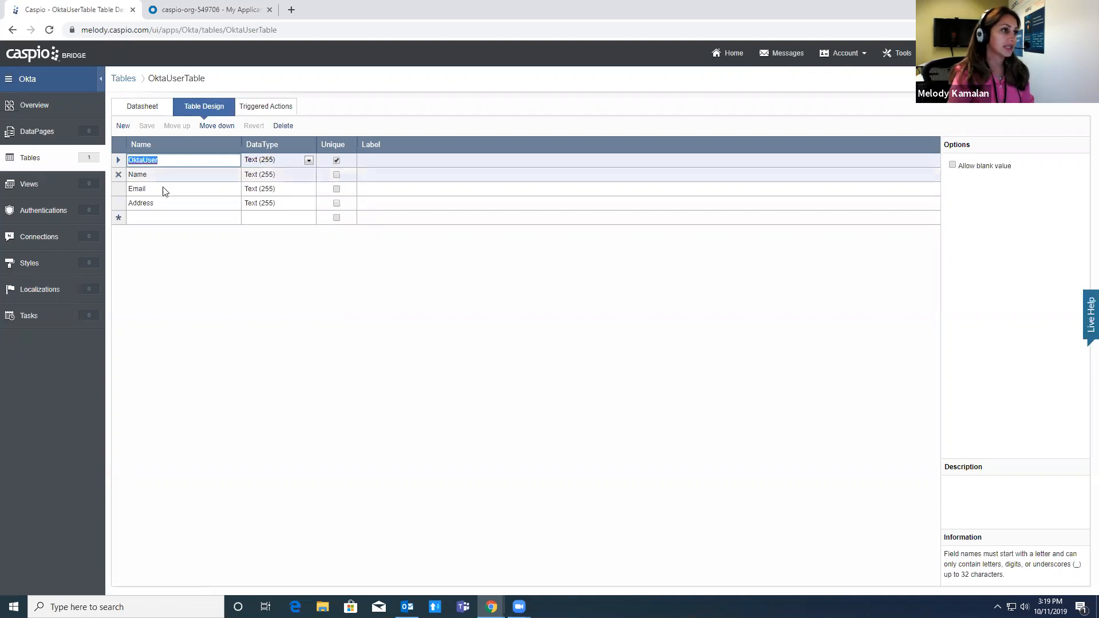
{"action": "left_click", "coordinate": [60, 212]}
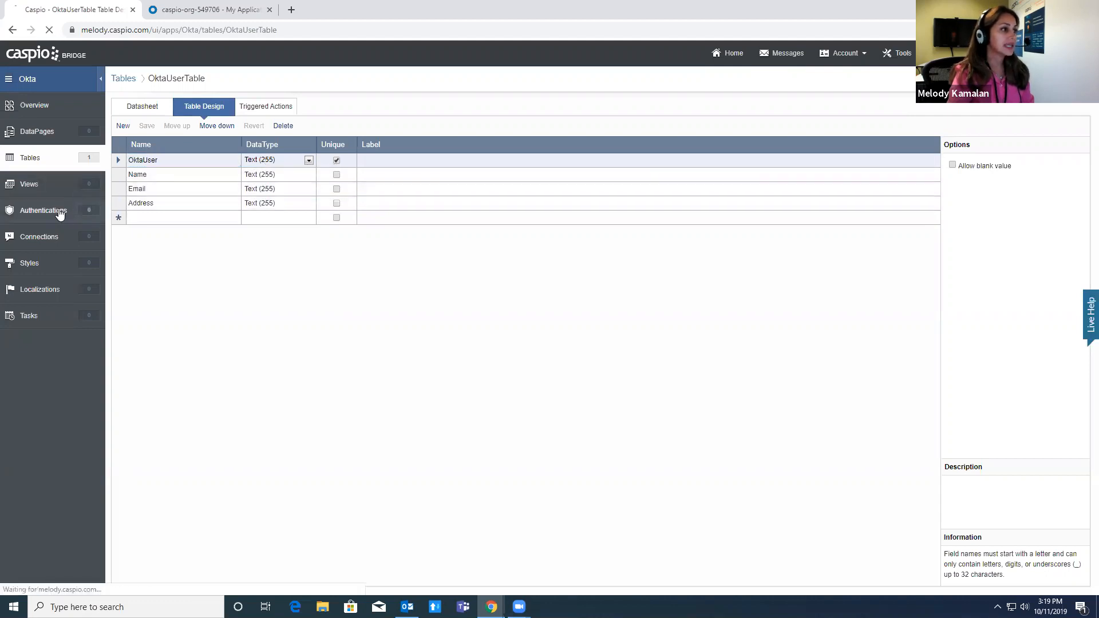
- Create a new authentication using OktaUserTable as data source with SAML Single Sign-On validation
{"action": "left_click", "coordinate": [227, 79]}
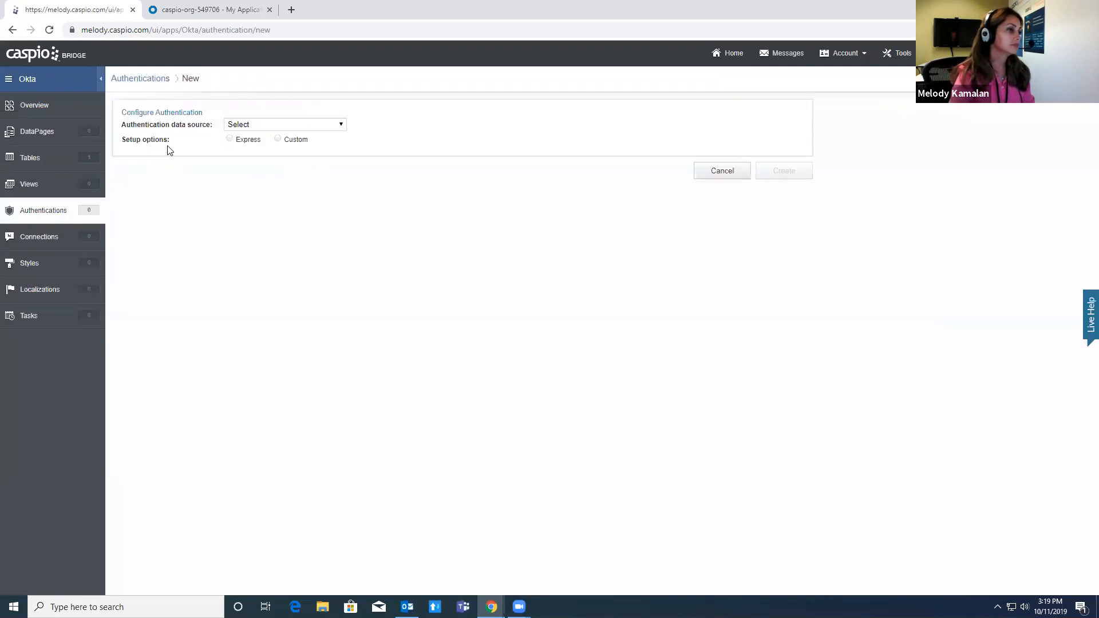
{"action": "left_click", "coordinate": [268, 124]}
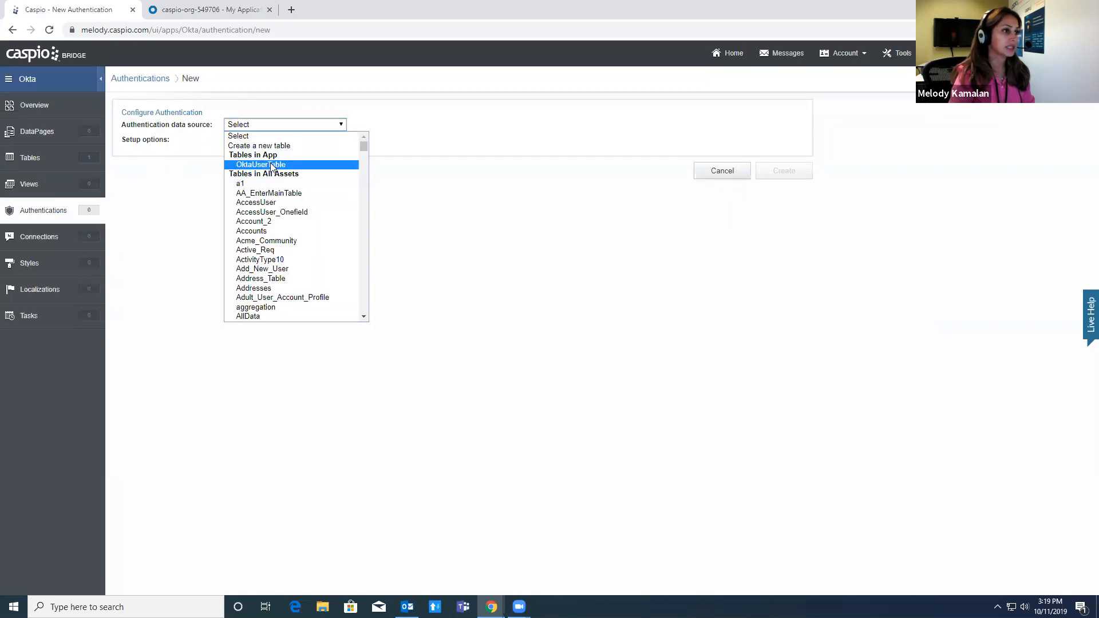
{"action": "left_click", "coordinate": [271, 165]}
{"action": "left_click", "coordinate": [238, 225]}
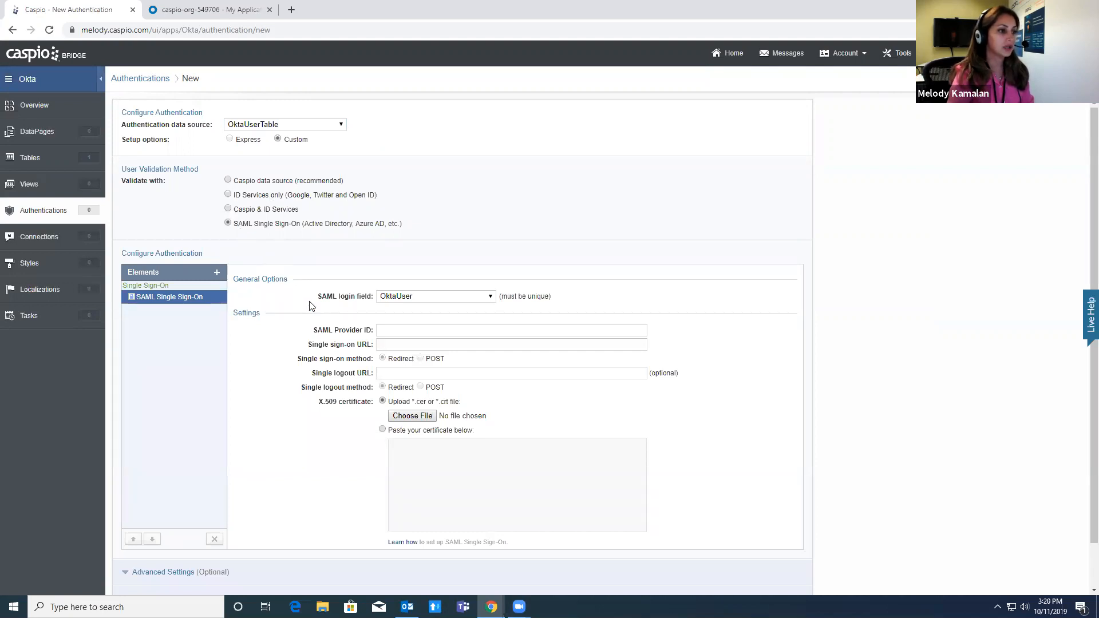
- Check the OktaUser login field and expand Service Provider Setup to show its URLs
{"action": "left_click_drag", "start_coordinate": [321, 297], "coordinate": [353, 306]}
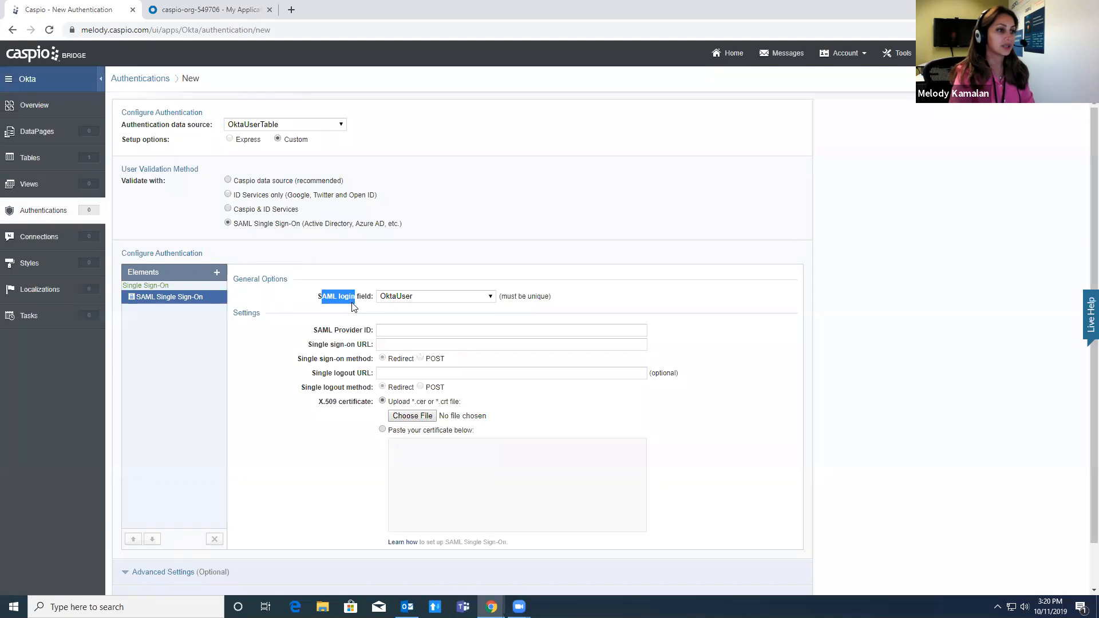
{"action": "scroll", "coordinate": [401, 307], "scroll_direction": "down", "scroll_amount": 1}
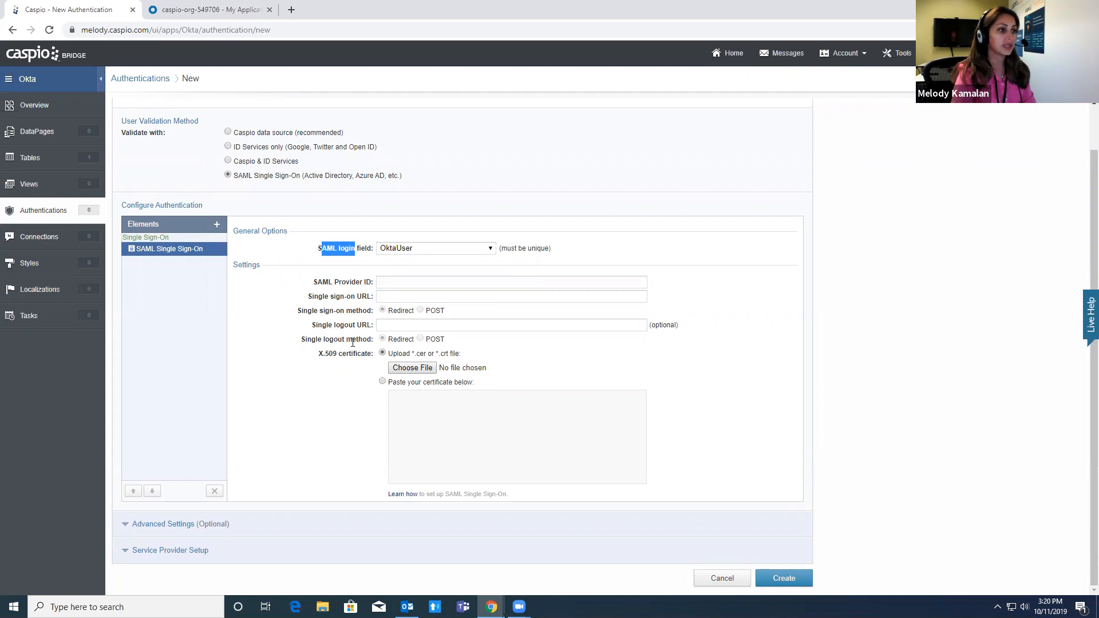
{"action": "left_click", "coordinate": [326, 352]}
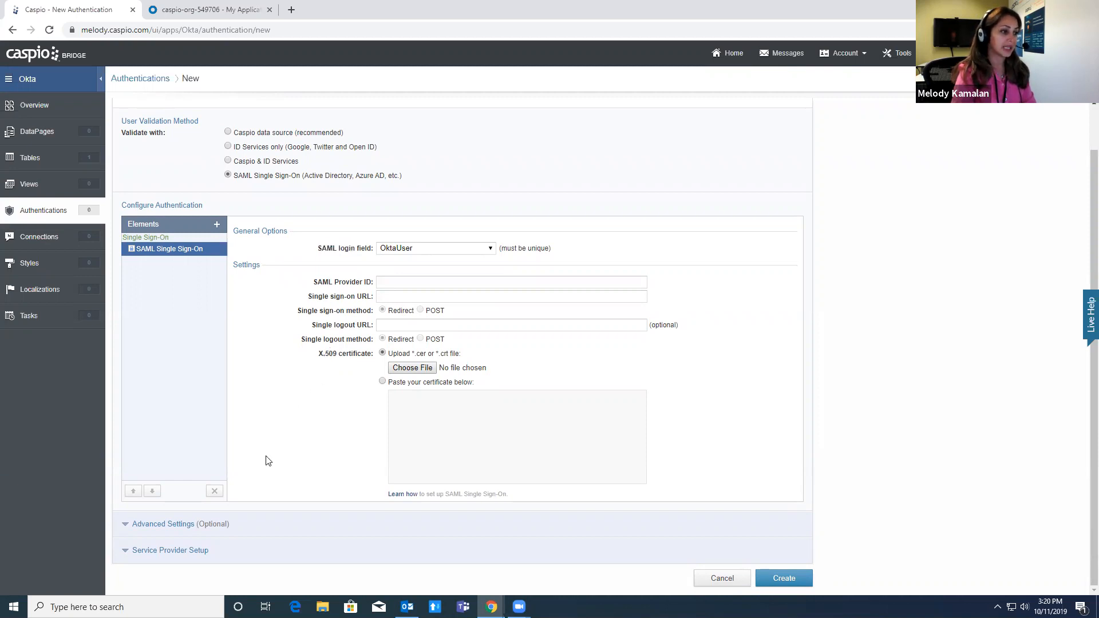
{"action": "left_click", "coordinate": [178, 552]}
{"action": "scroll", "coordinate": [214, 527], "scroll_direction": "down", "scroll_amount": 2}
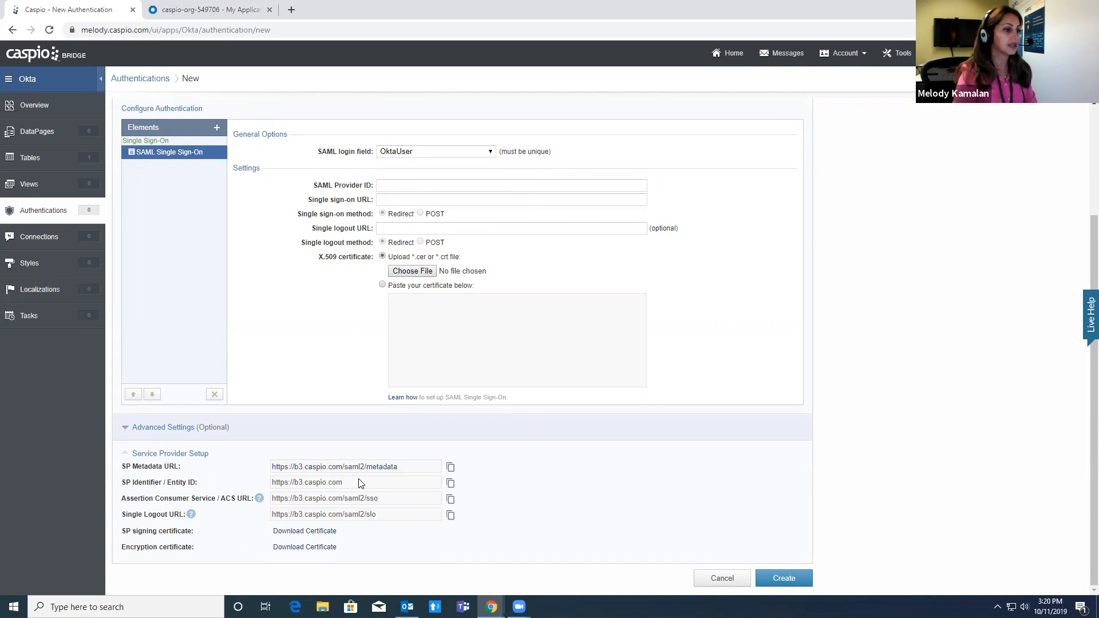
- Open the Okta admin console in a new browser tab
{"action": "left_click", "coordinate": [192, 11]}
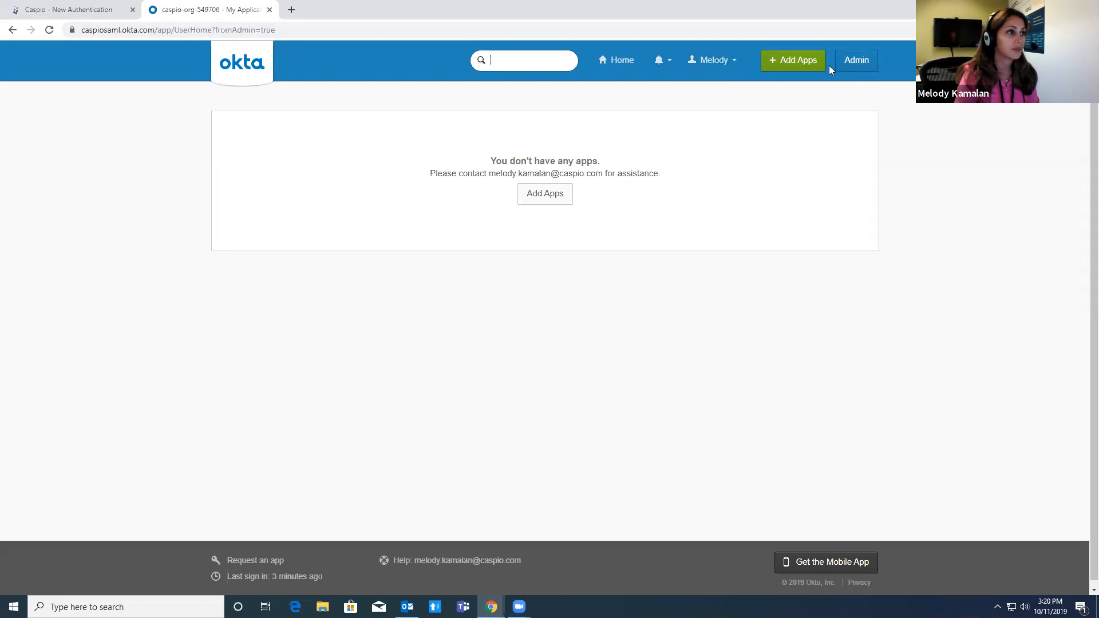
{"action": "right_click", "coordinate": [849, 64]}
{"action": "left_click", "coordinate": [876, 67]}
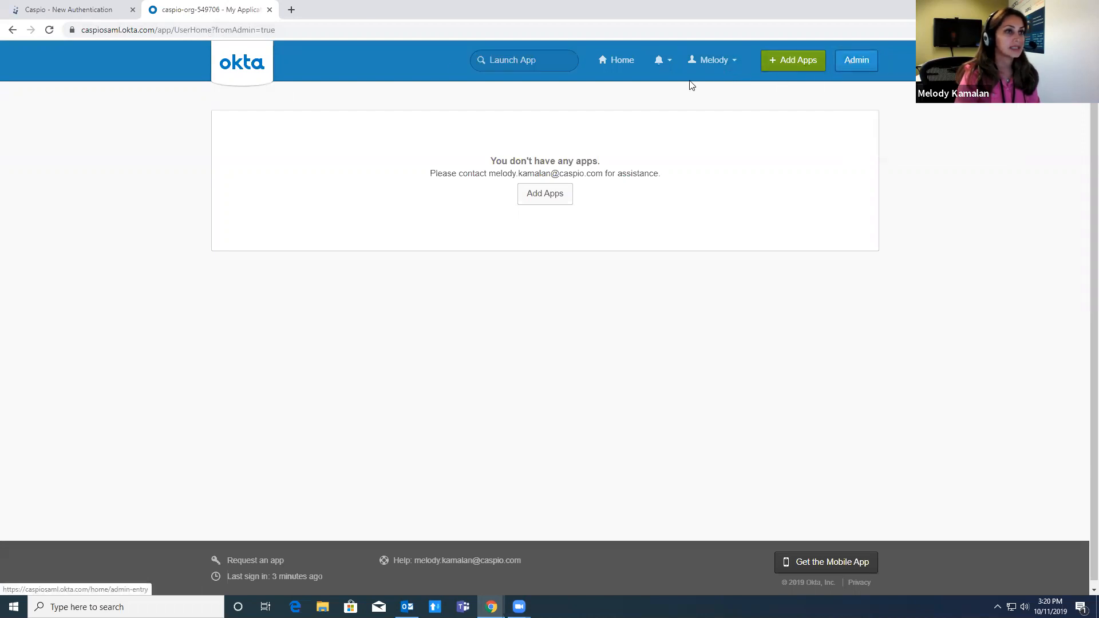
{"action": "left_click", "coordinate": [338, 12]}
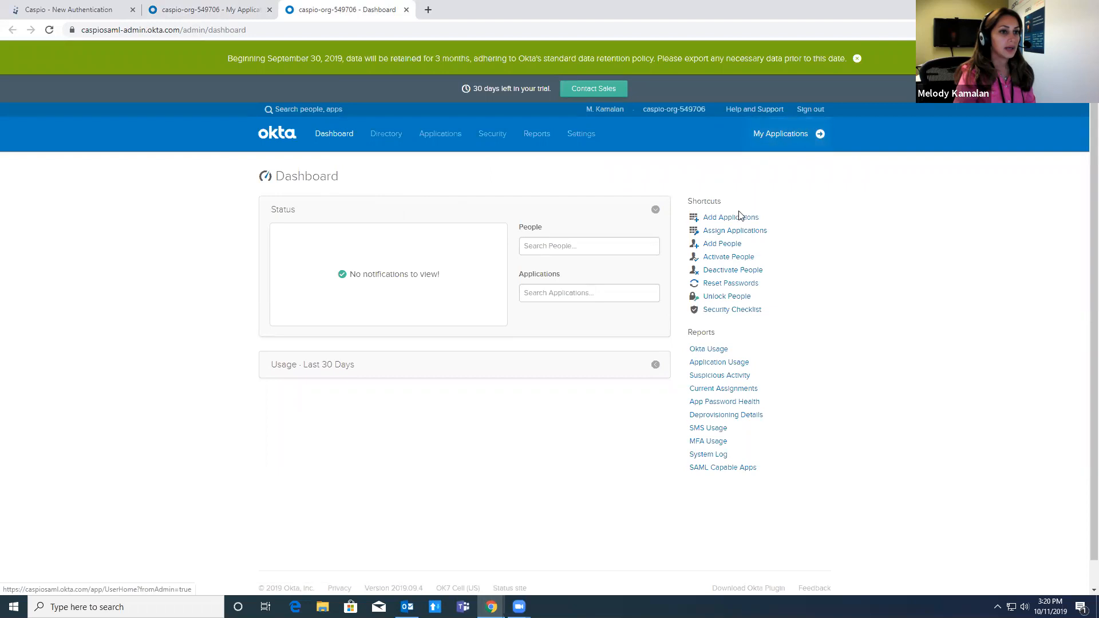
- From the admin dashboard, start adding a new application integration
{"action": "left_click", "coordinate": [786, 141]}
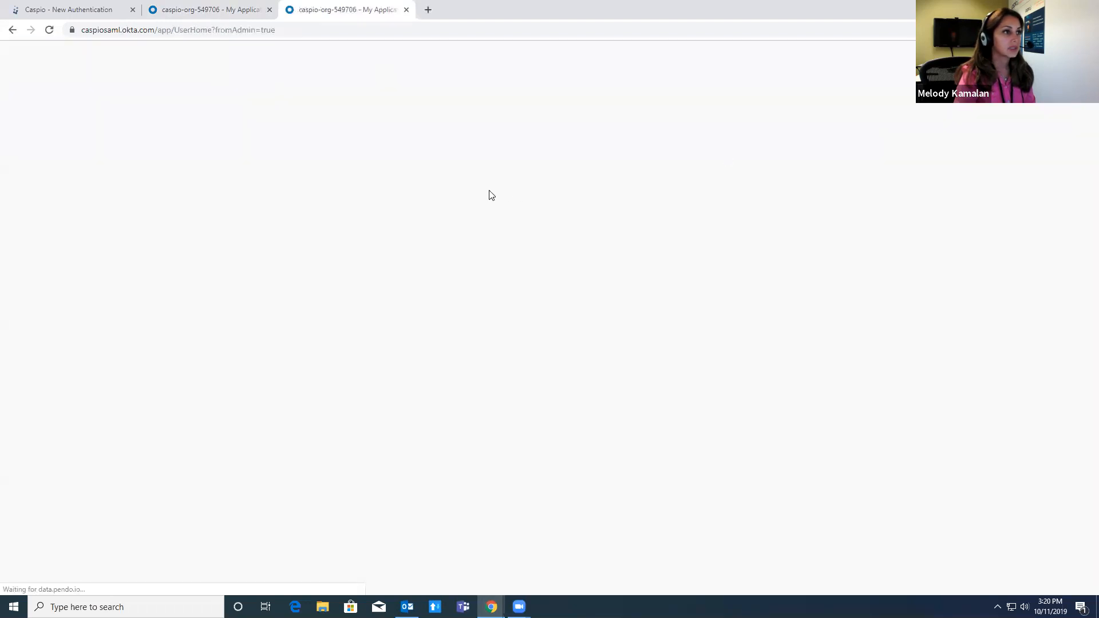
{"action": "left_click", "coordinate": [856, 61]}
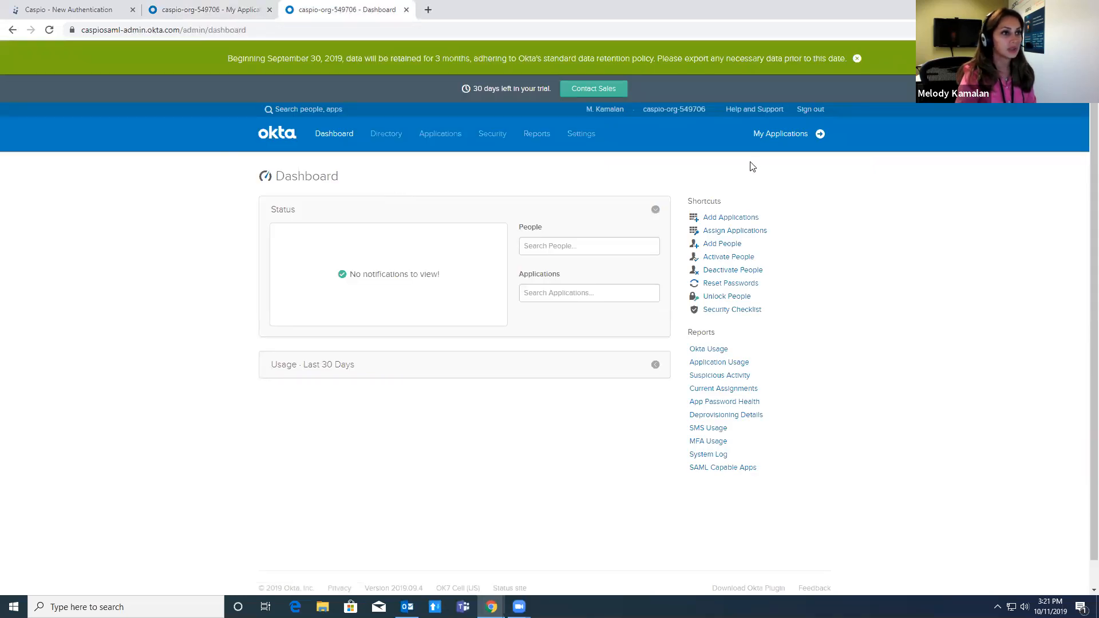
{"action": "left_click", "coordinate": [741, 221]}
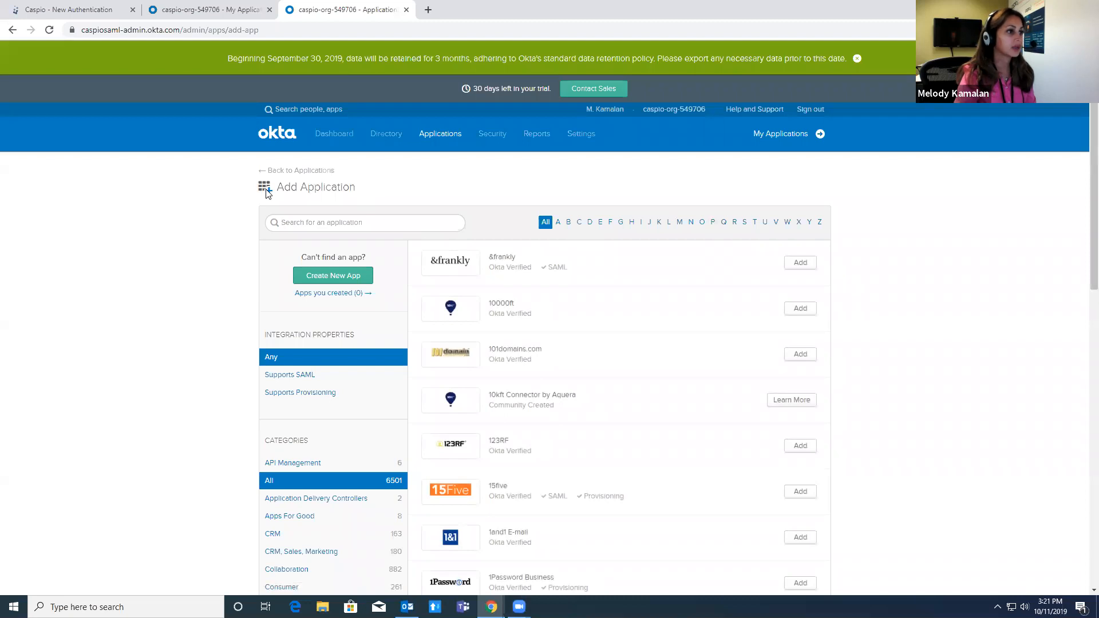
{"action": "left_click", "coordinate": [347, 277]}
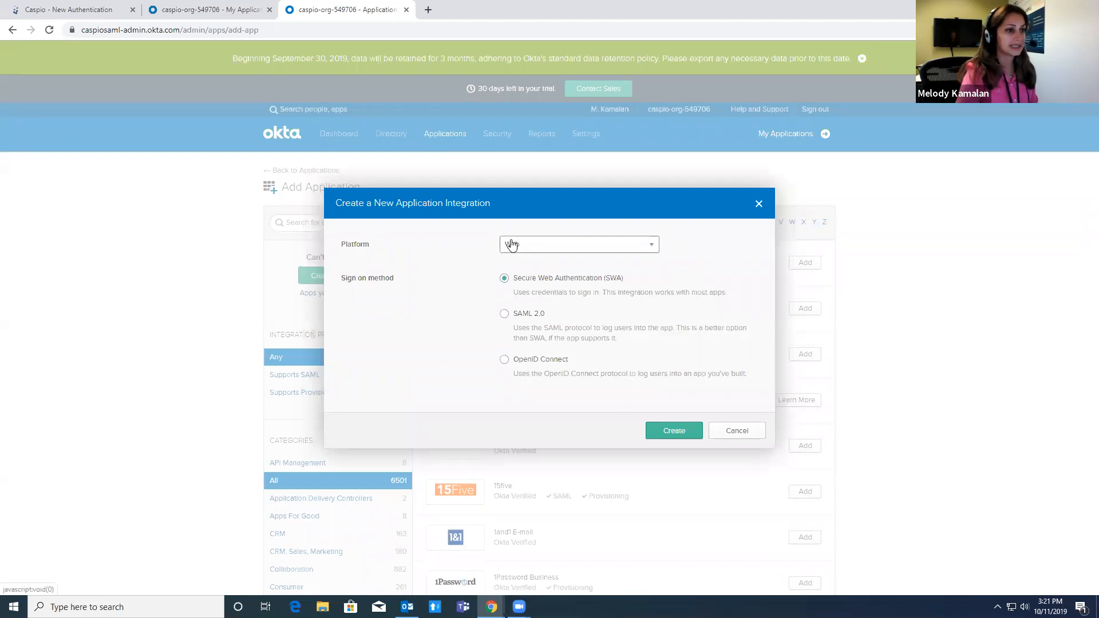
- Create a SAML 2.0 app integration named CaspioSAML and continue to the Configure SAML step
{"action": "left_click", "coordinate": [532, 319]}
{"action": "left_click", "coordinate": [671, 435]}
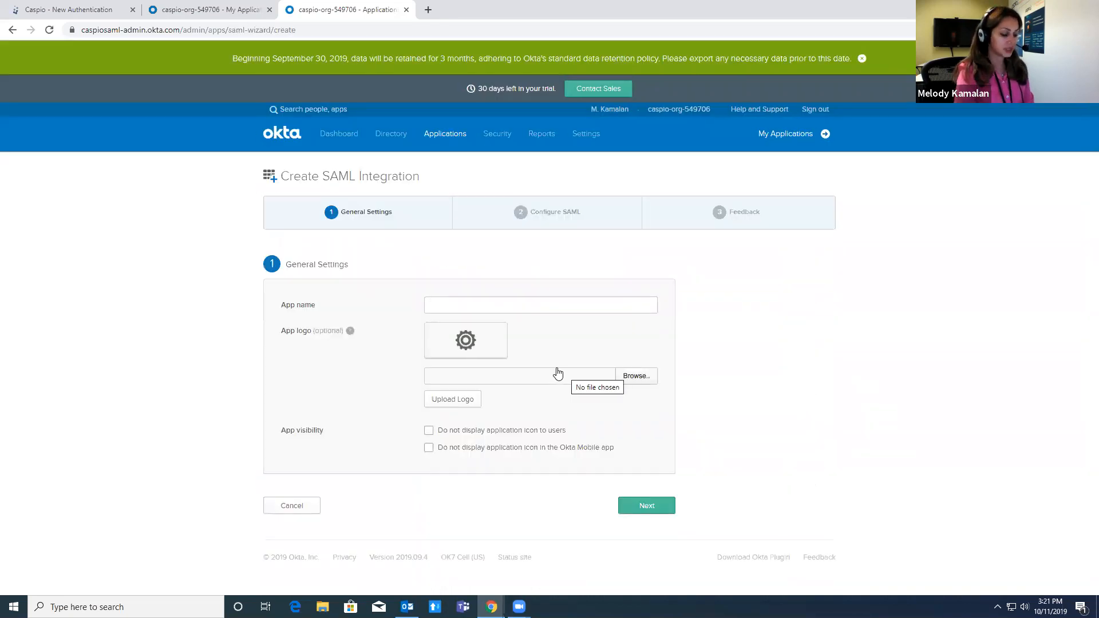
{"action": "type", "text": "CaspioSAm"}
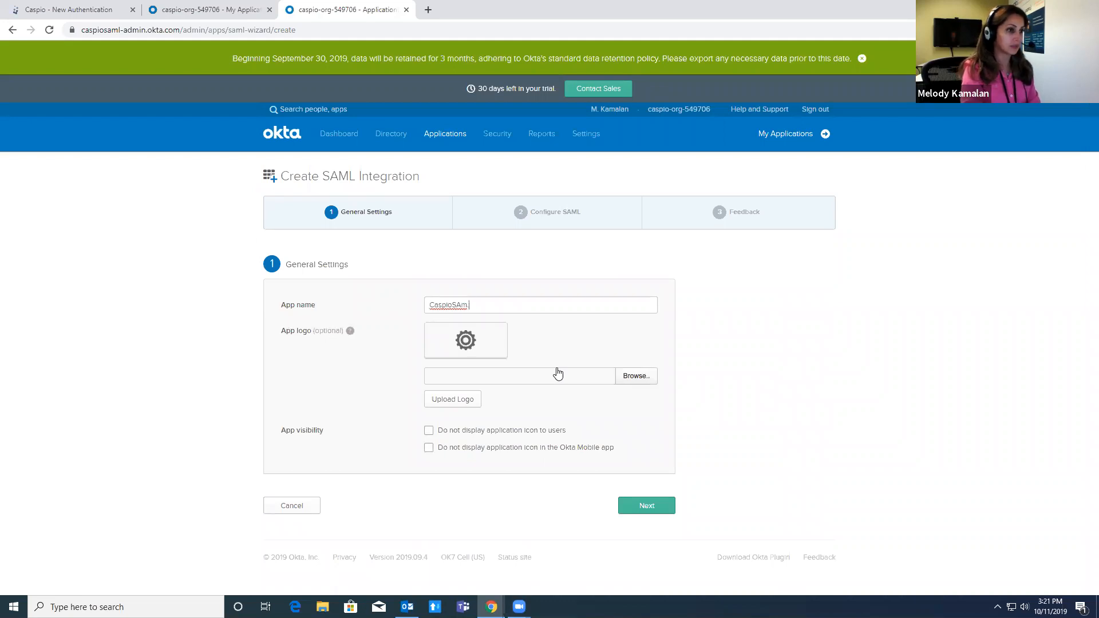
{"action": "key", "text": "BackSpace"}
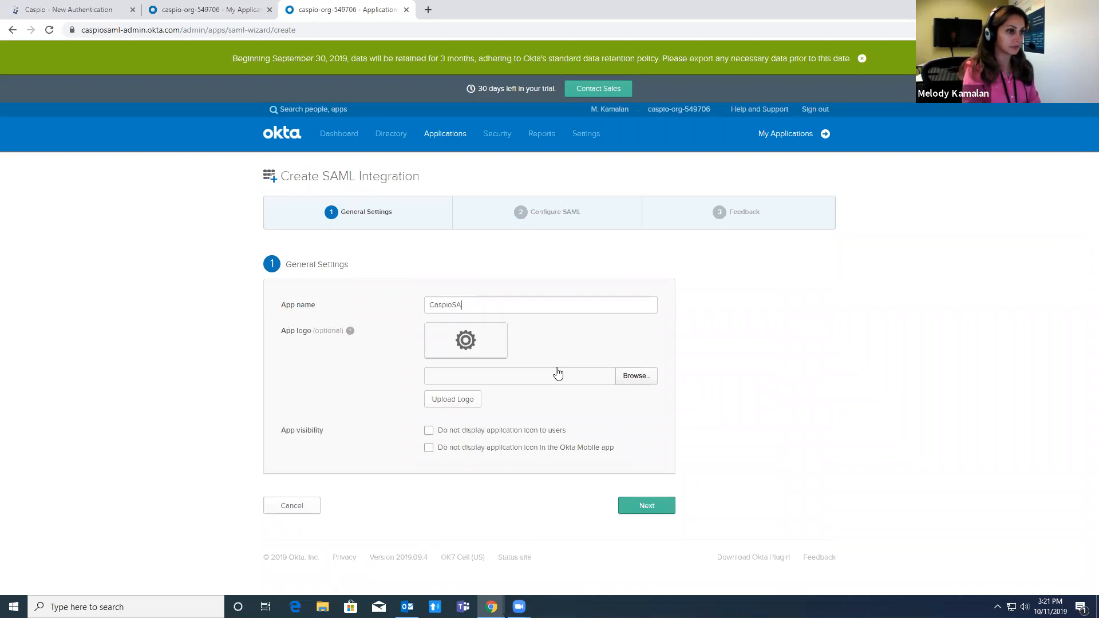
{"action": "type", "text": "ML"}
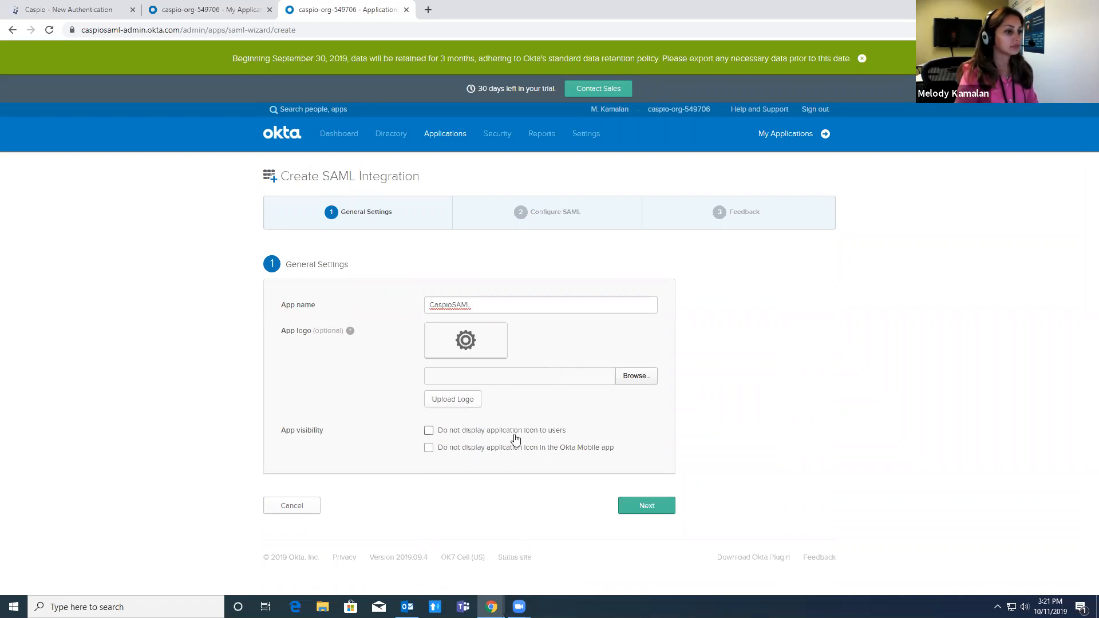
{"action": "left_click", "coordinate": [643, 507]}
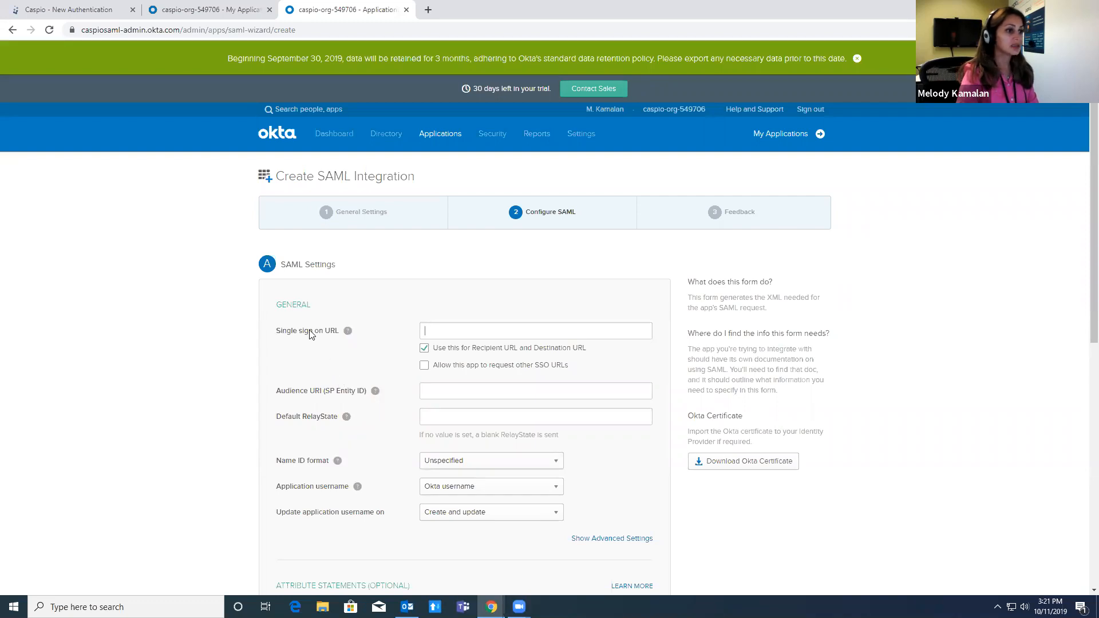
{"action": "left_click", "coordinate": [104, 15]}
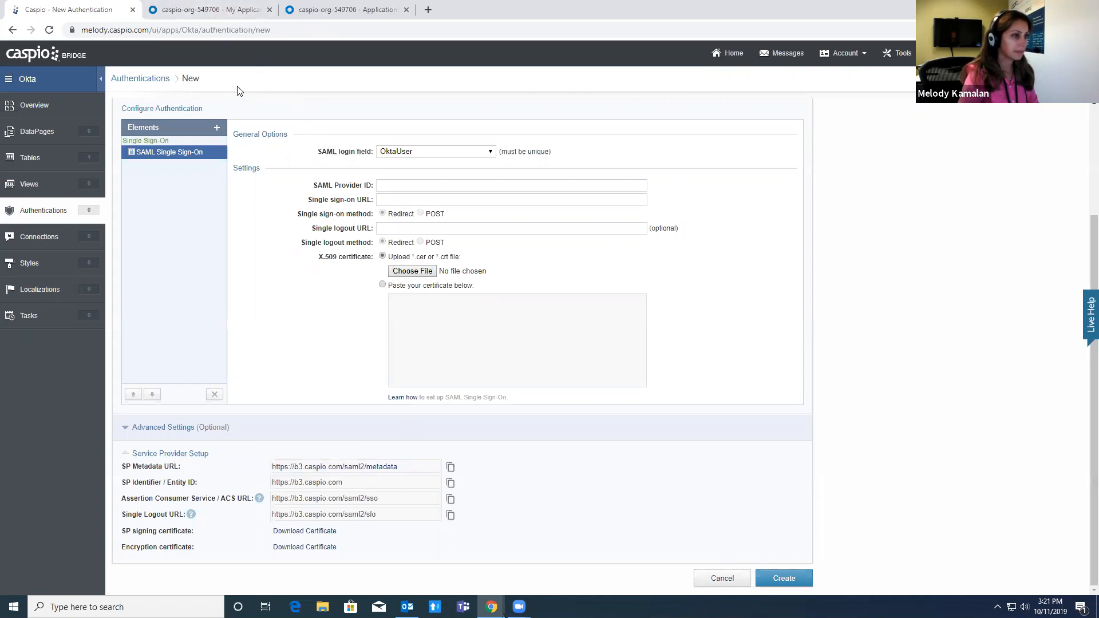
{"action": "left_click", "coordinate": [225, 11]}
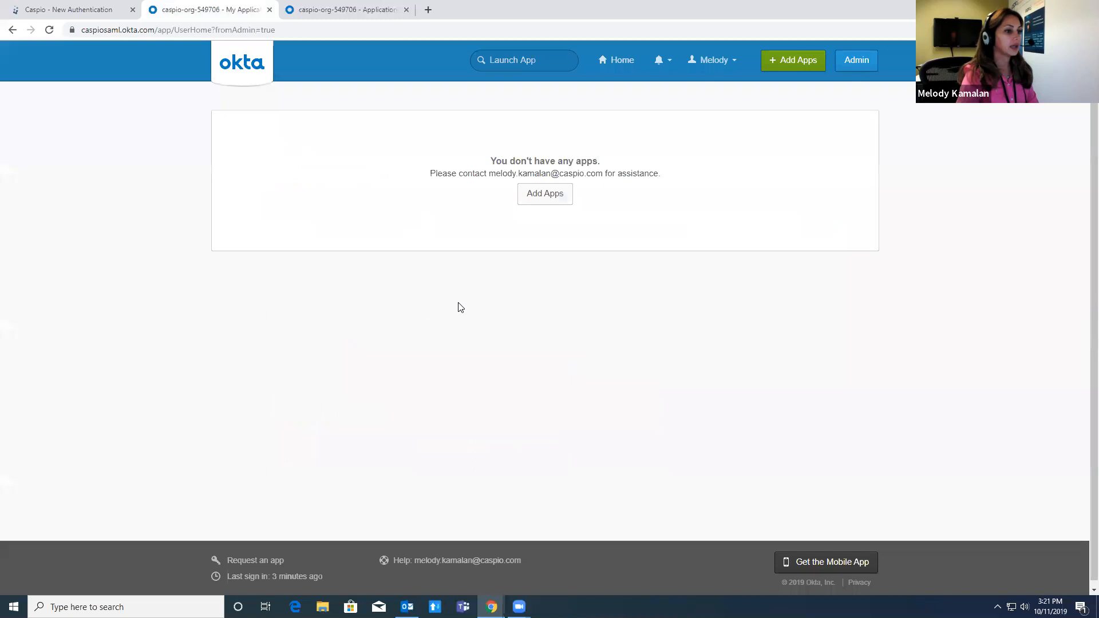
{"action": "left_click", "coordinate": [269, 9]}
{"action": "type", "text": "https://b3.caspio.com/saml2/sso"}
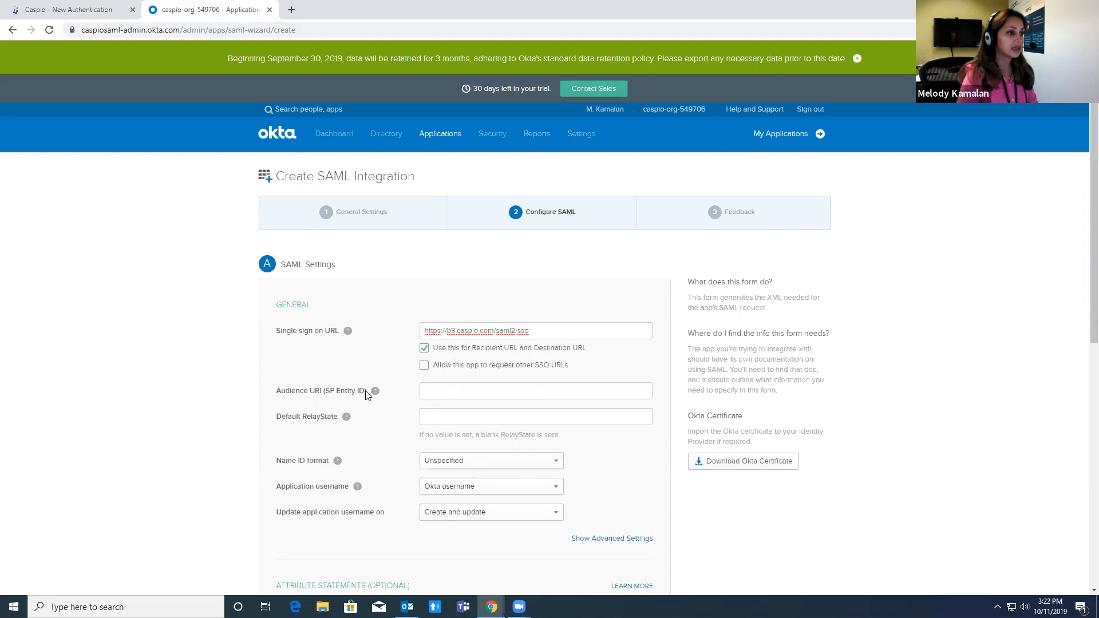
{"action": "left_click", "coordinate": [74, 10]}
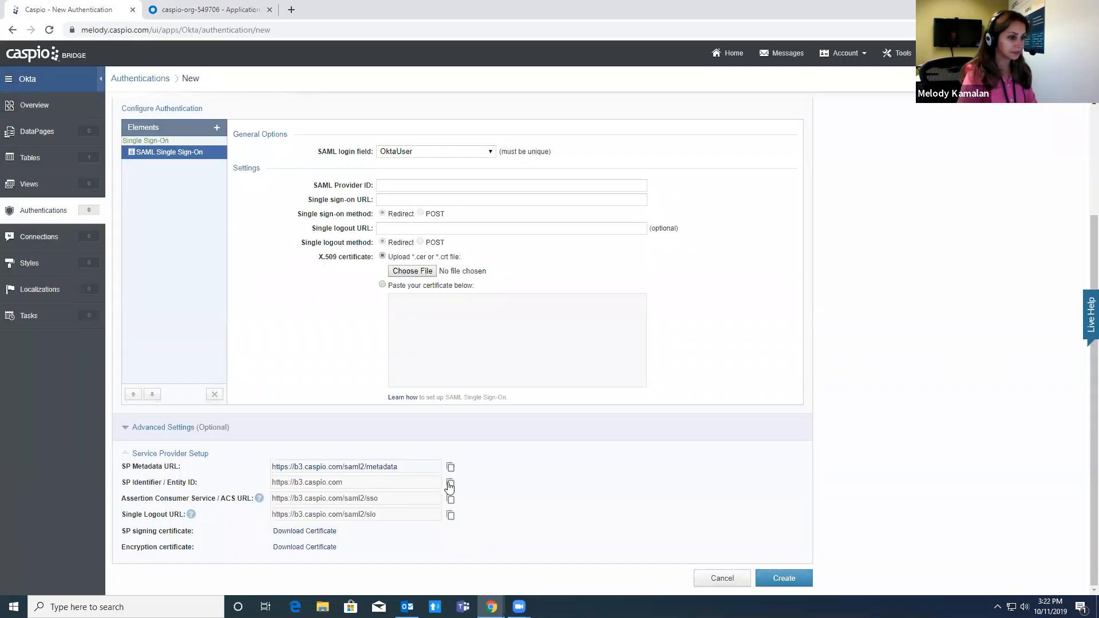
{"action": "left_click", "coordinate": [212, 10]}
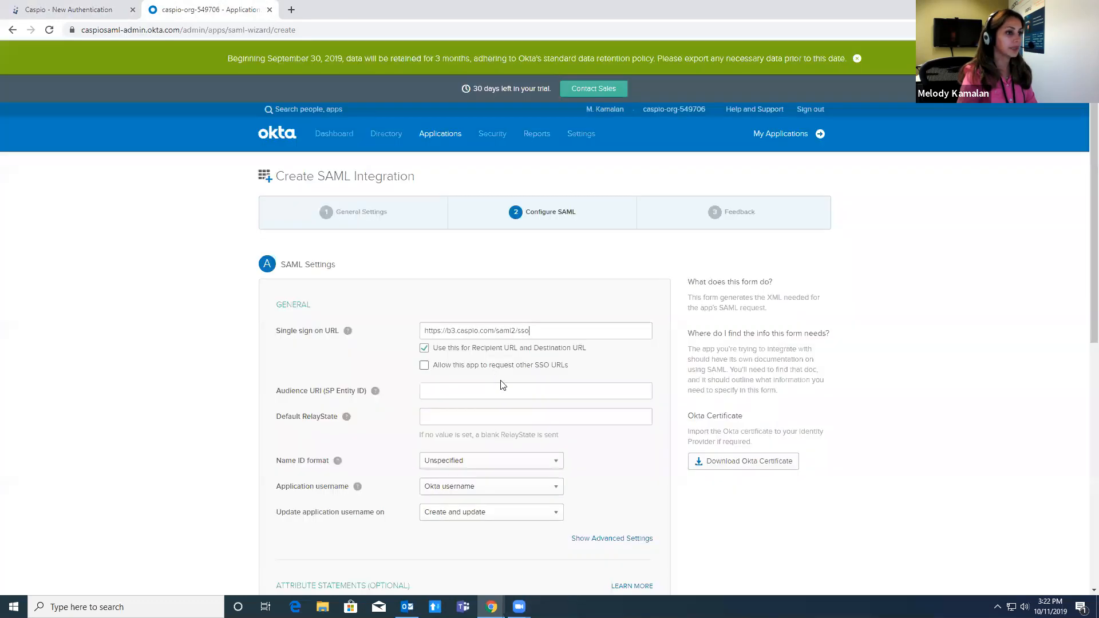
{"action": "type", "text": "https://b3.caspio.com"}
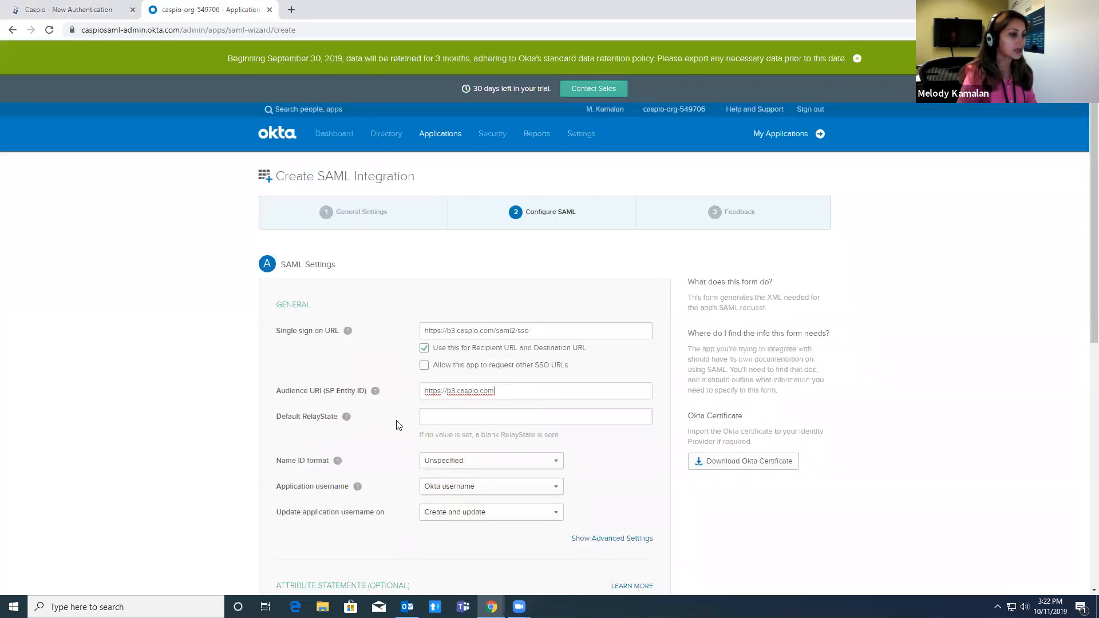
{"action": "scroll", "coordinate": [399, 424], "scroll_direction": "down", "scroll_amount": 2}
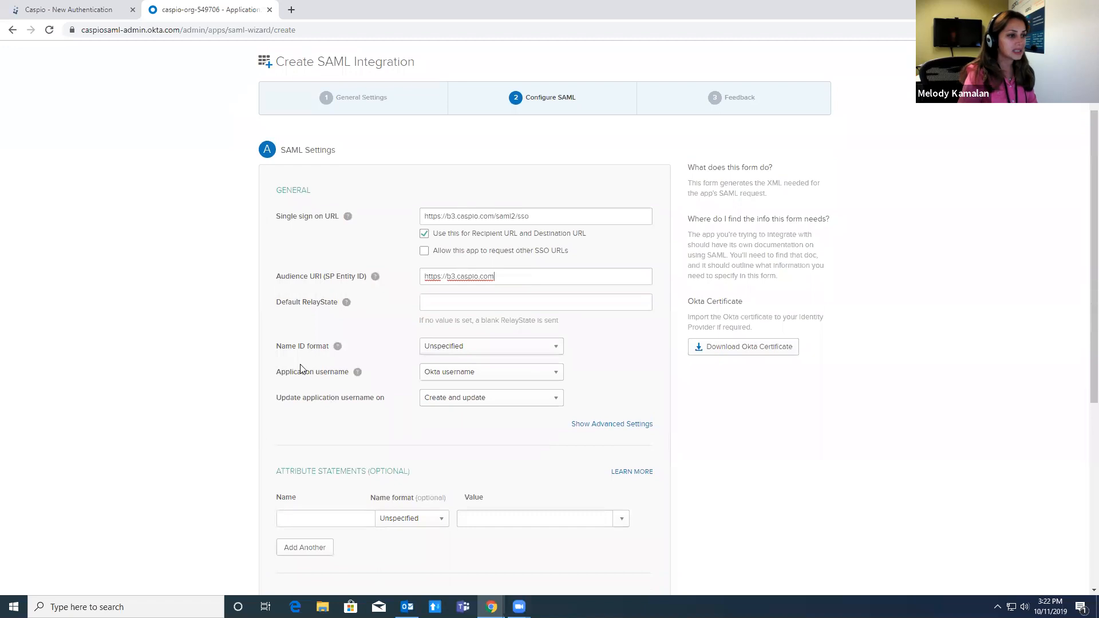
{"action": "scroll", "coordinate": [301, 368], "scroll_direction": "down", "scroll_amount": 2}
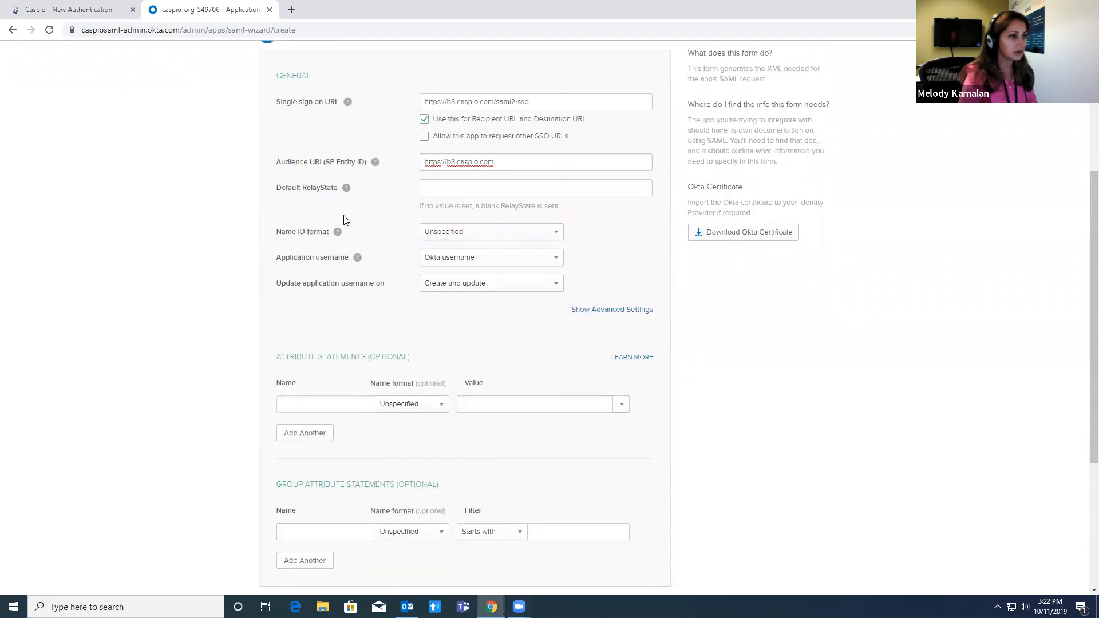
{"action": "scroll", "coordinate": [501, 359], "scroll_direction": "down", "scroll_amount": 4}
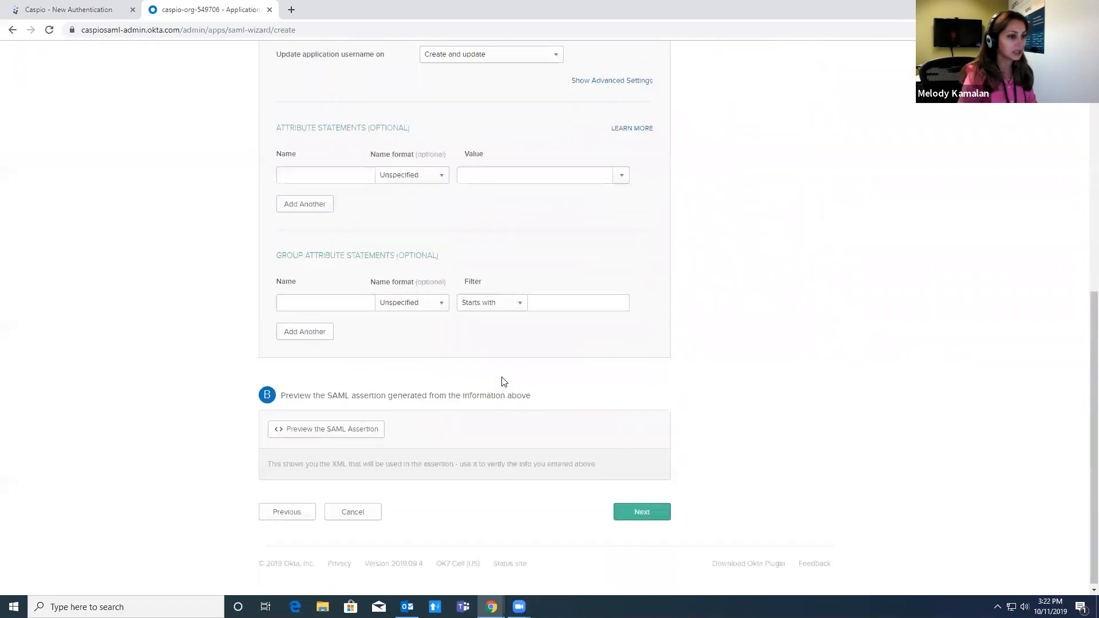
- Finish the CaspioSAML wizard, identifying as a software vendor integrating with Okta
{"action": "left_click", "coordinate": [640, 514]}
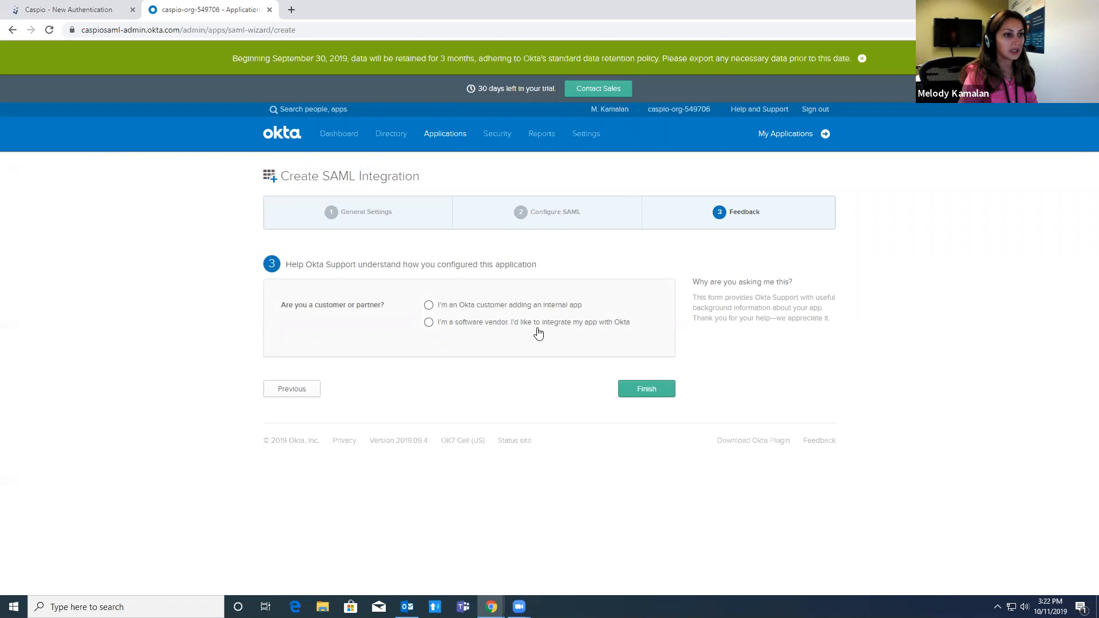
{"action": "left_click", "coordinate": [477, 323]}
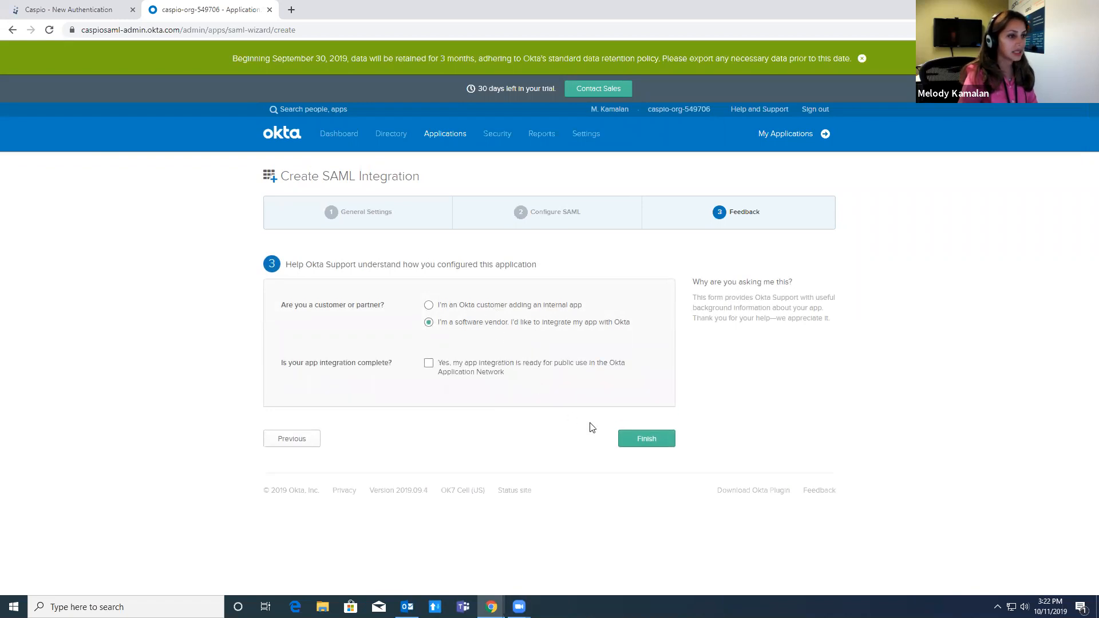
{"action": "left_click", "coordinate": [646, 440]}
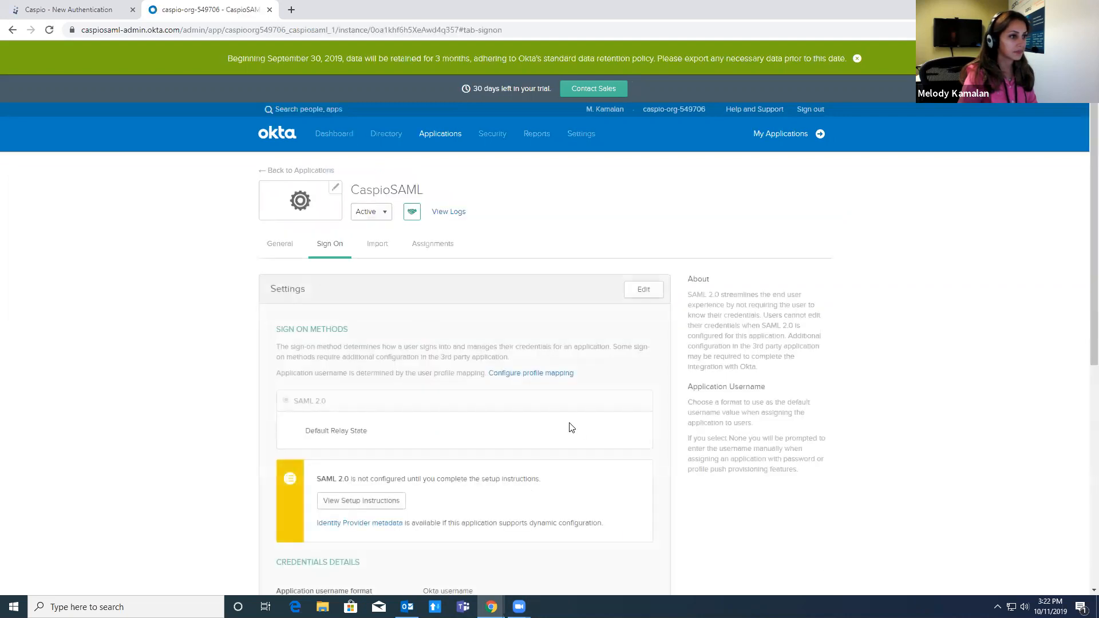
- Scroll through the Sign On tab and open the SAML 2.0 setup instructions
{"action": "scroll", "coordinate": [570, 427], "scroll_direction": "down", "scroll_amount": 1}
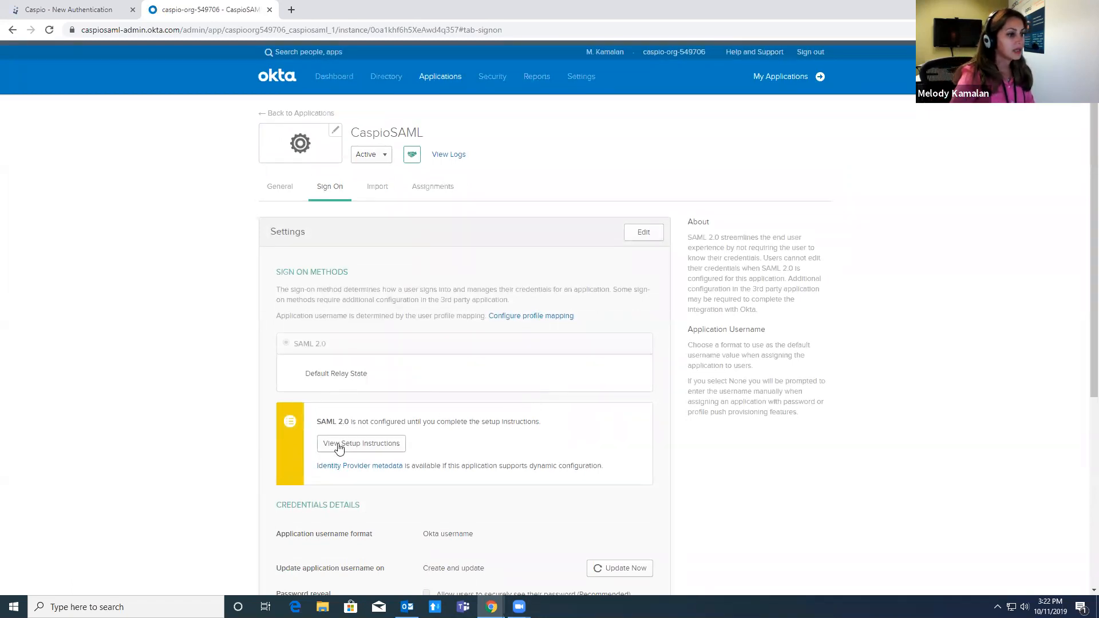
{"action": "scroll", "coordinate": [430, 446], "scroll_direction": "down", "scroll_amount": 1}
{"action": "scroll", "coordinate": [429, 447], "scroll_direction": "down", "scroll_amount": 2}
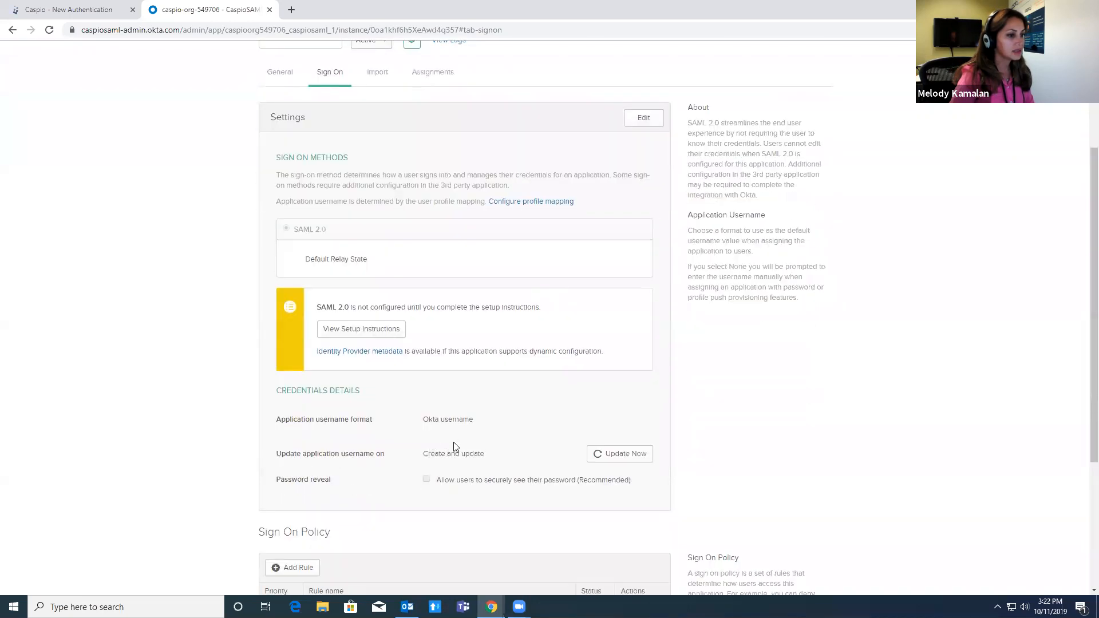
{"action": "scroll", "coordinate": [376, 352], "scroll_direction": "down", "scroll_amount": 3}
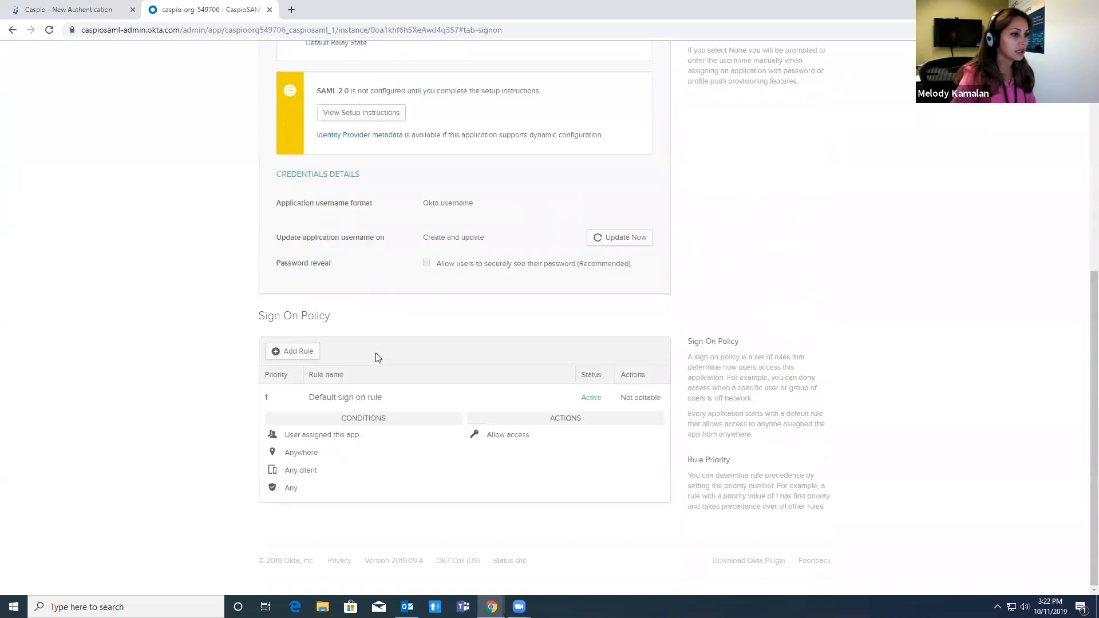
{"action": "scroll", "coordinate": [375, 359], "scroll_direction": "up", "scroll_amount": 2}
{"action": "left_click", "coordinate": [362, 226]}
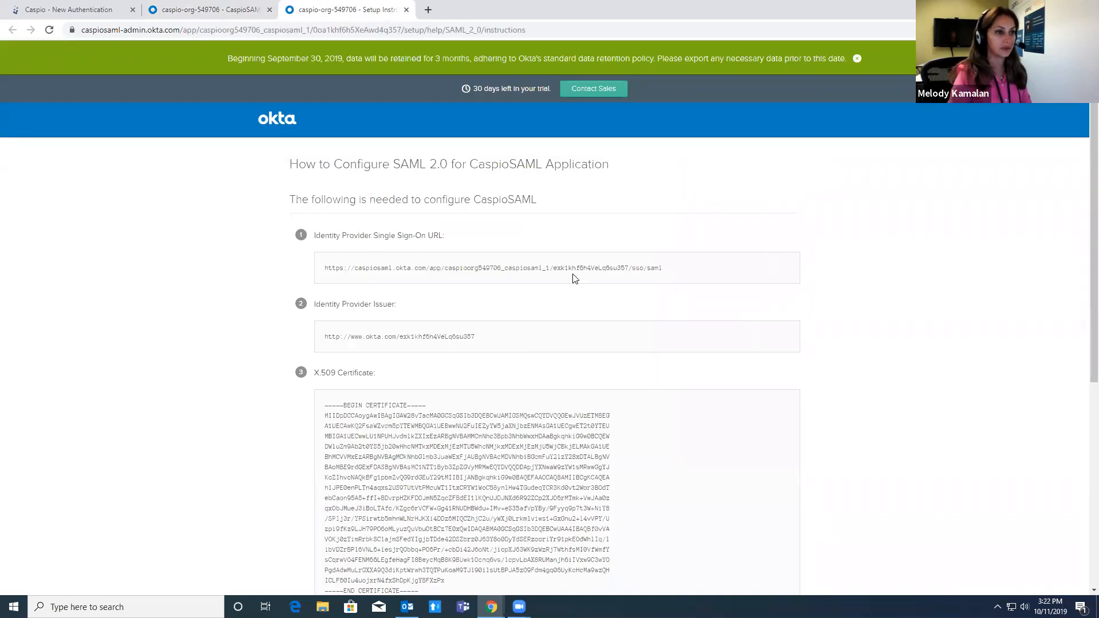
- Copy Okta's Identity Provider Single Sign-On URL into Caspio's Single sign-on URL field
{"action": "scroll", "coordinate": [560, 314], "scroll_direction": "down", "scroll_amount": 2}
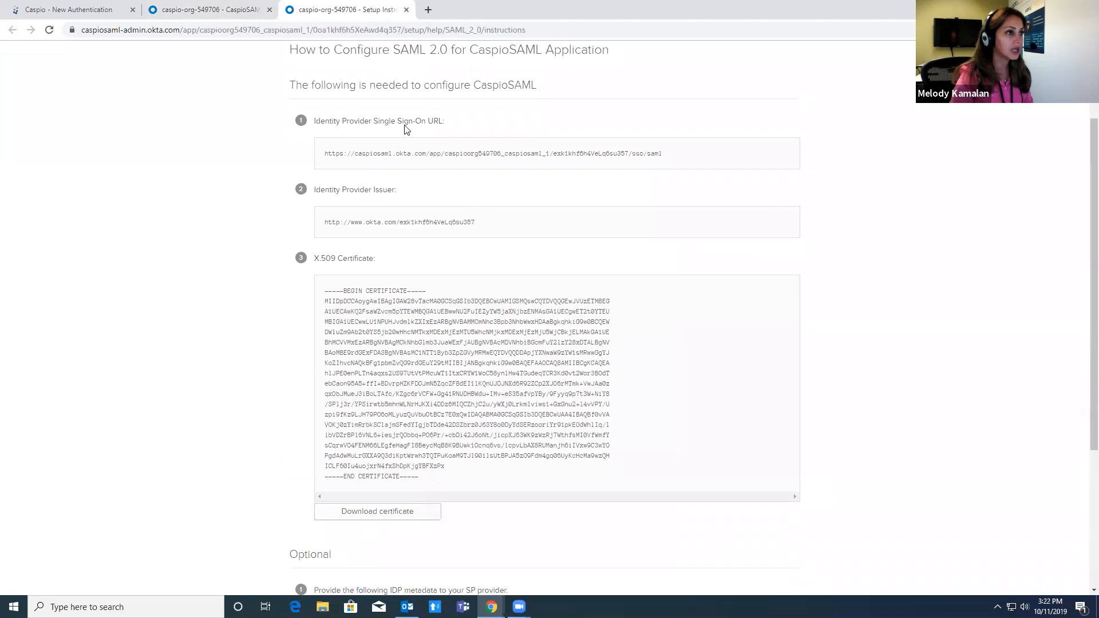
{"action": "left_click_drag", "start_coordinate": [488, 165], "coordinate": [318, 165]}
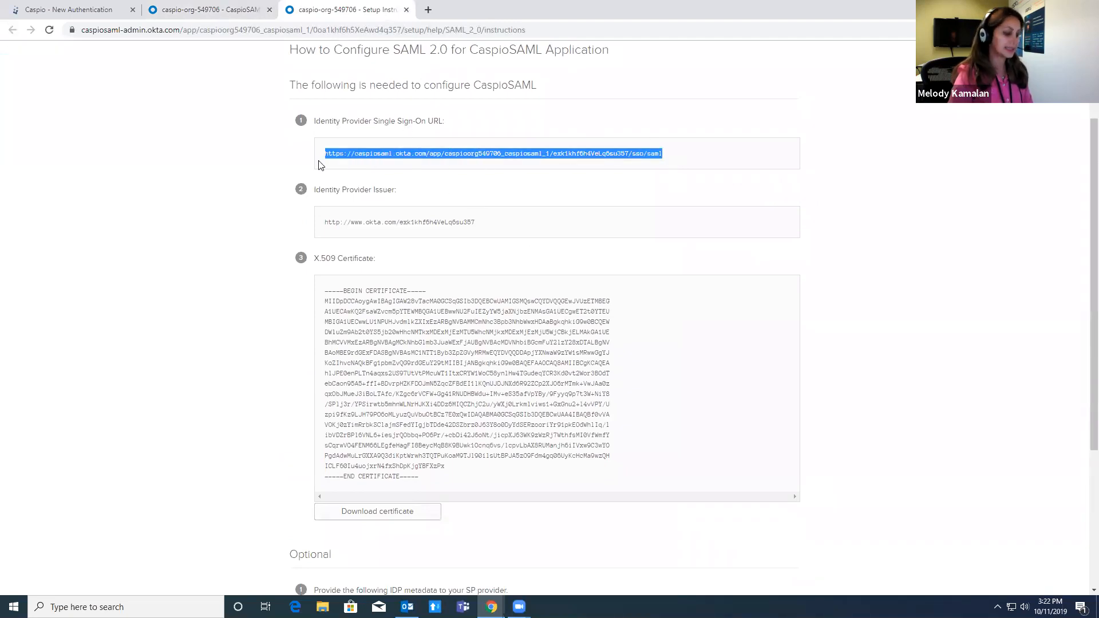
{"action": "left_click", "coordinate": [86, 14]}
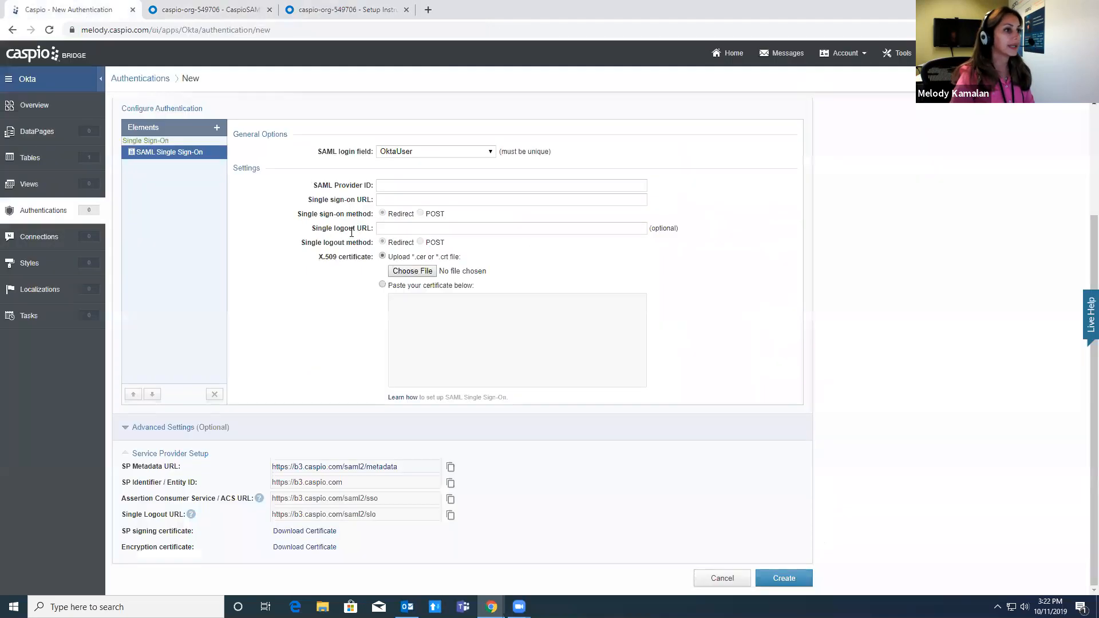
{"action": "left_click", "coordinate": [394, 200]}
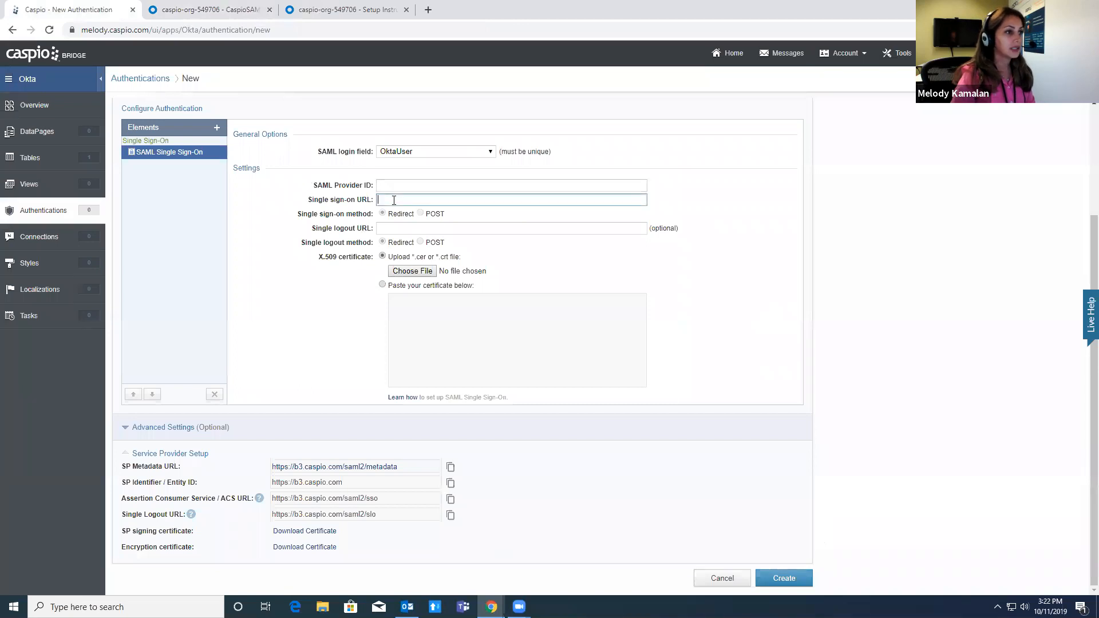
{"action": "key", "text": "ctrl+v"}
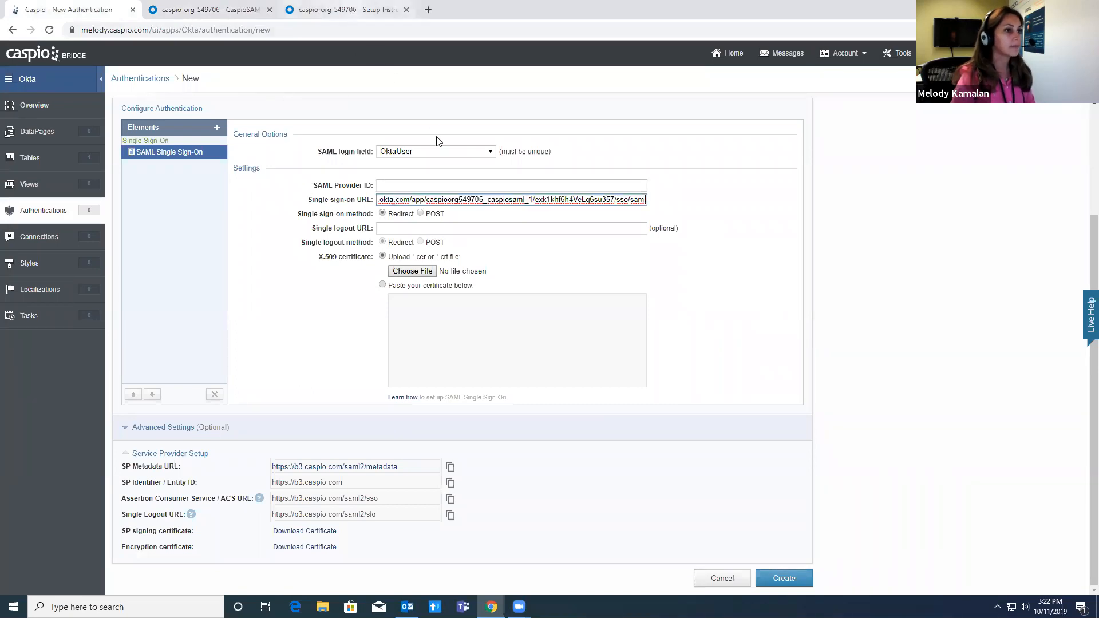
- Copy Okta's Identity Provider Issuer into Caspio's SAML Provider ID field
{"action": "left_click", "coordinate": [353, 13]}
{"action": "left_click_drag", "start_coordinate": [498, 224], "coordinate": [325, 223]}
{"action": "key", "text": "ctrl+c"}
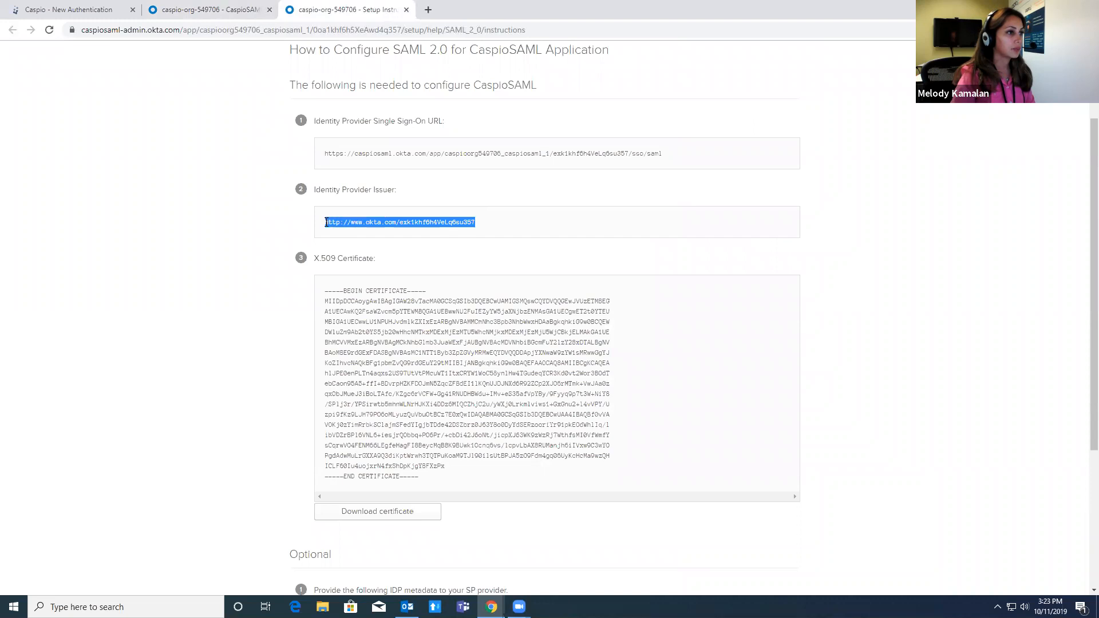
{"action": "left_click", "coordinate": [95, 10]}
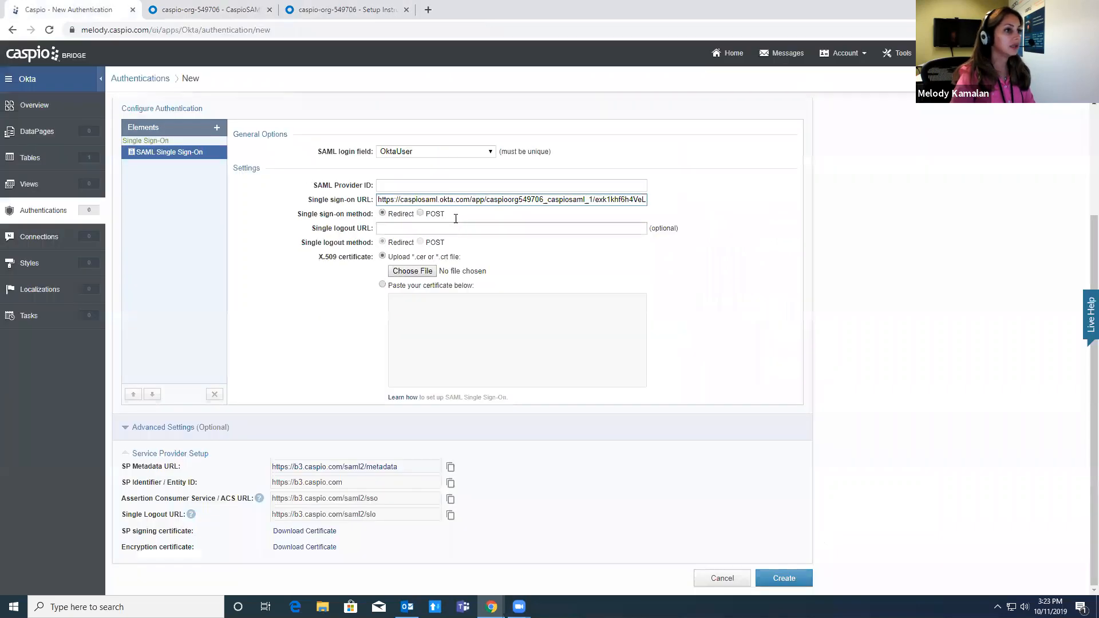
{"action": "left_click", "coordinate": [418, 180]}
{"action": "key", "text": "ctrl+v"}
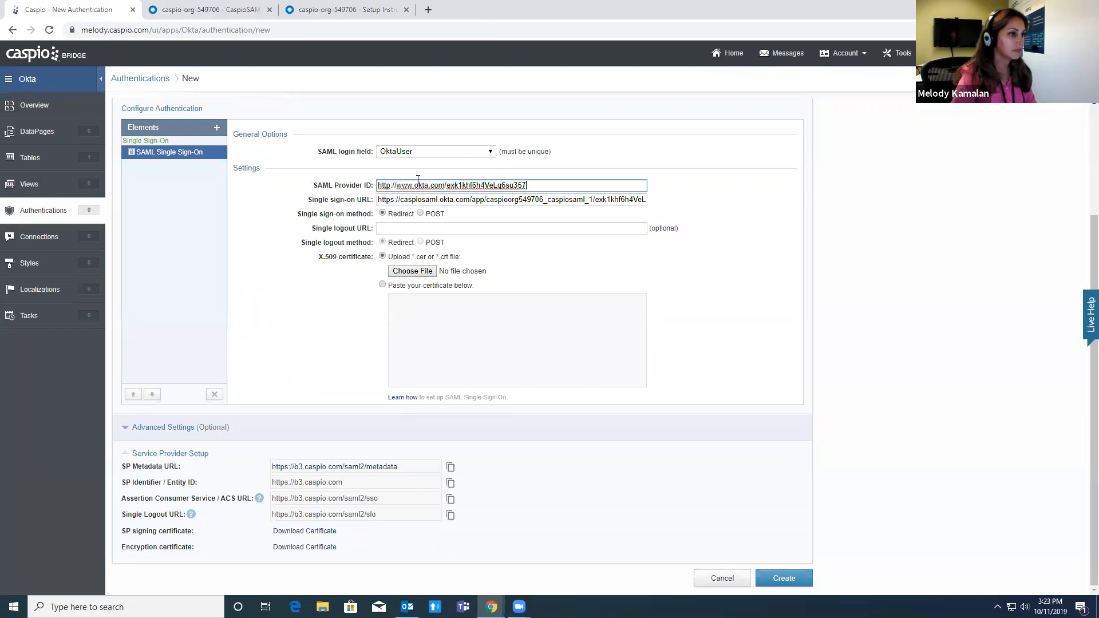
- Paste Okta's X.509 certificate as text into Caspio's certificate box and create the authentication
{"action": "left_click", "coordinate": [407, 287]}
{"action": "left_click", "coordinate": [340, 12]}
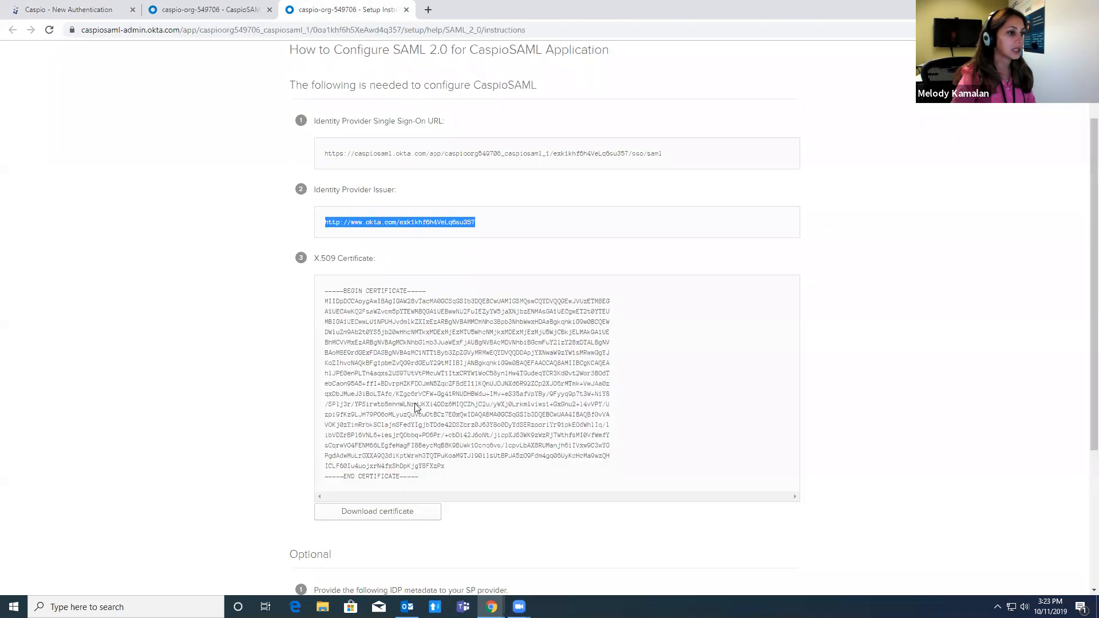
{"action": "left_click_drag", "start_coordinate": [420, 479], "coordinate": [340, 287]}
{"action": "key", "text": "ctrl+c"}
{"action": "left_click", "coordinate": [96, 8]}
{"action": "left_click", "coordinate": [451, 325]}
{"action": "key", "text": "ctrl+v"}
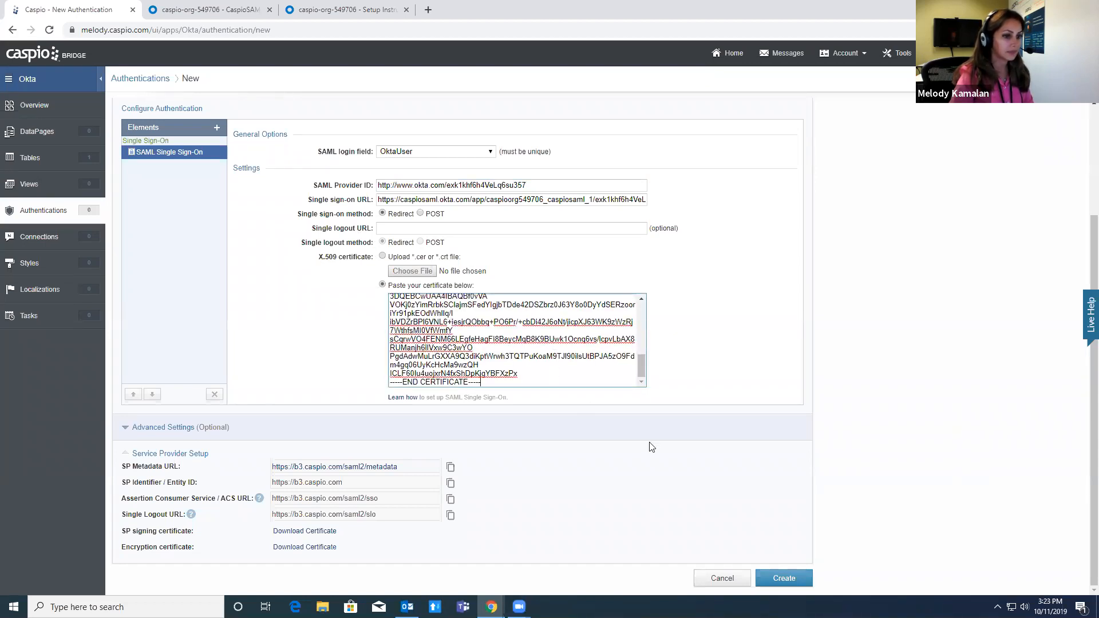
{"action": "left_click", "coordinate": [782, 579]}
{"action": "type", "text": "S"}
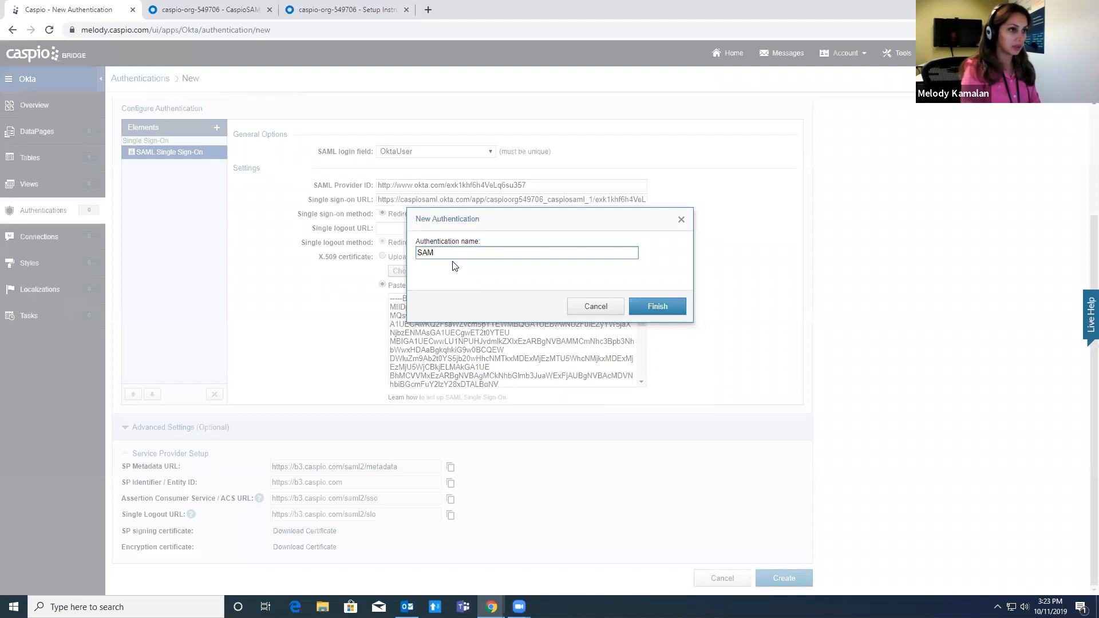
{"action": "type", "text": "AM"}
- Name the authentication 'Okta SAML Auth' and finish it
{"action": "key", "text": "BackSpace"}
{"action": "key", "text": "BackSpace"}
{"action": "key", "text": "BackSpace"}
{"action": "type", "text": "Okta"}
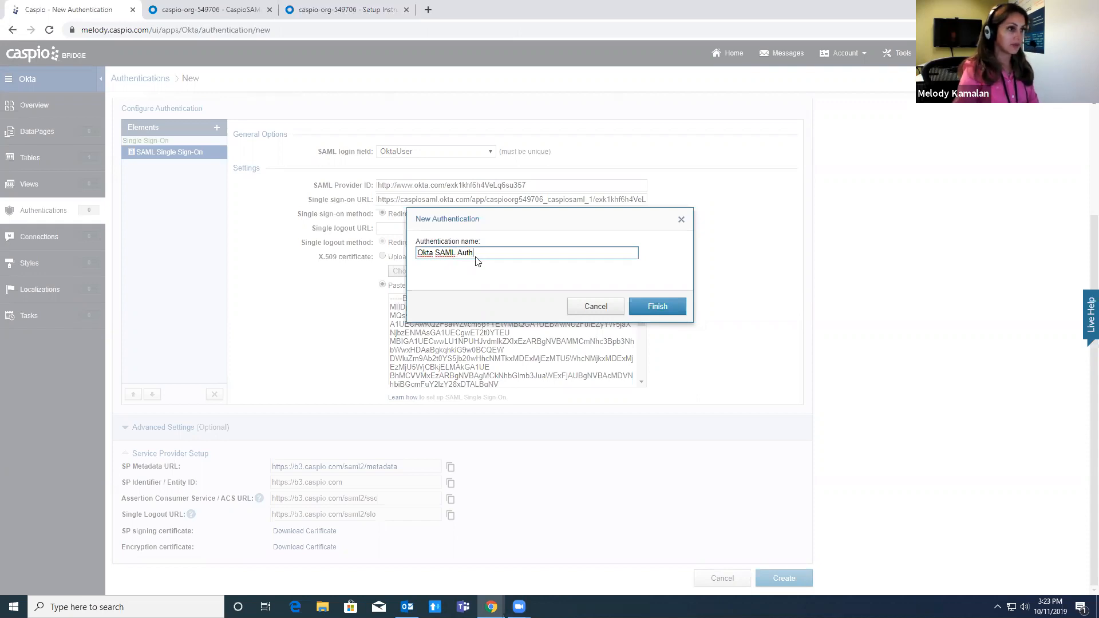
{"action": "left_click", "coordinate": [668, 314]}
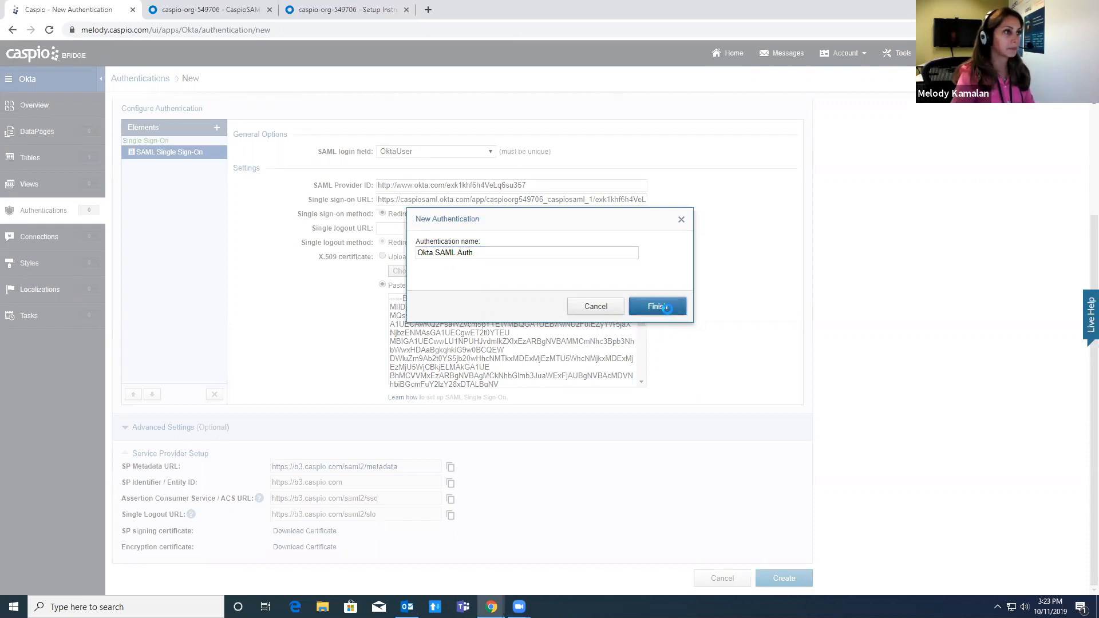
{"action": "left_click", "coordinate": [347, 15]}
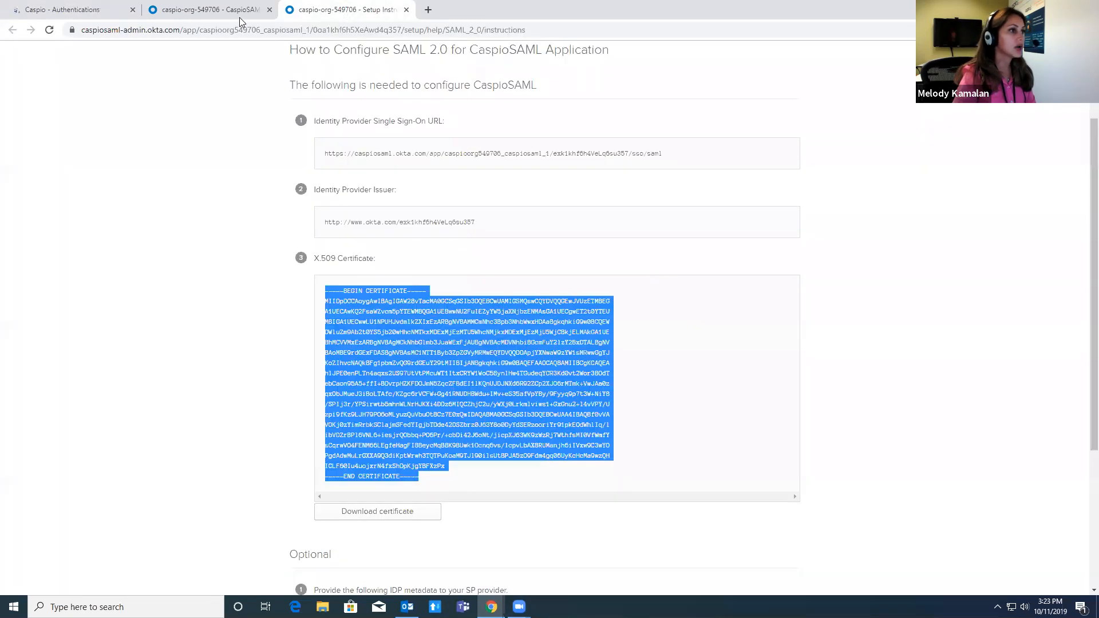
- Look over the CaspioSAML Sign On tab and the setup instructions again
{"action": "left_click", "coordinate": [238, 16]}
{"action": "scroll", "coordinate": [548, 419], "scroll_direction": "down", "scroll_amount": 1}
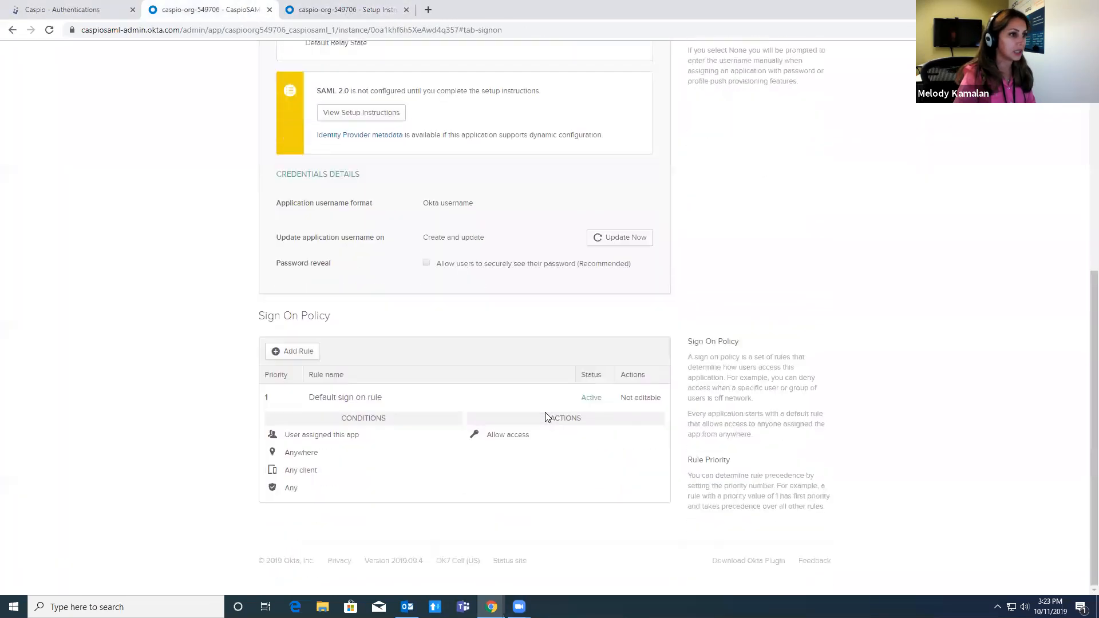
{"action": "scroll", "coordinate": [544, 417], "scroll_direction": "up", "scroll_amount": 4}
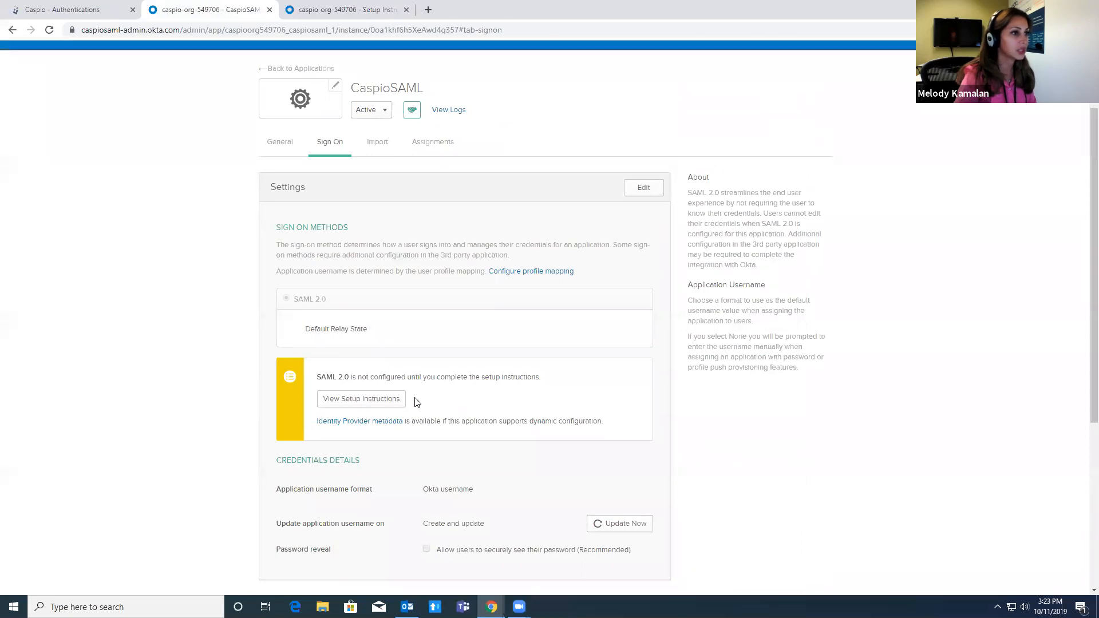
{"action": "scroll", "coordinate": [416, 402], "scroll_direction": "up", "scroll_amount": 1}
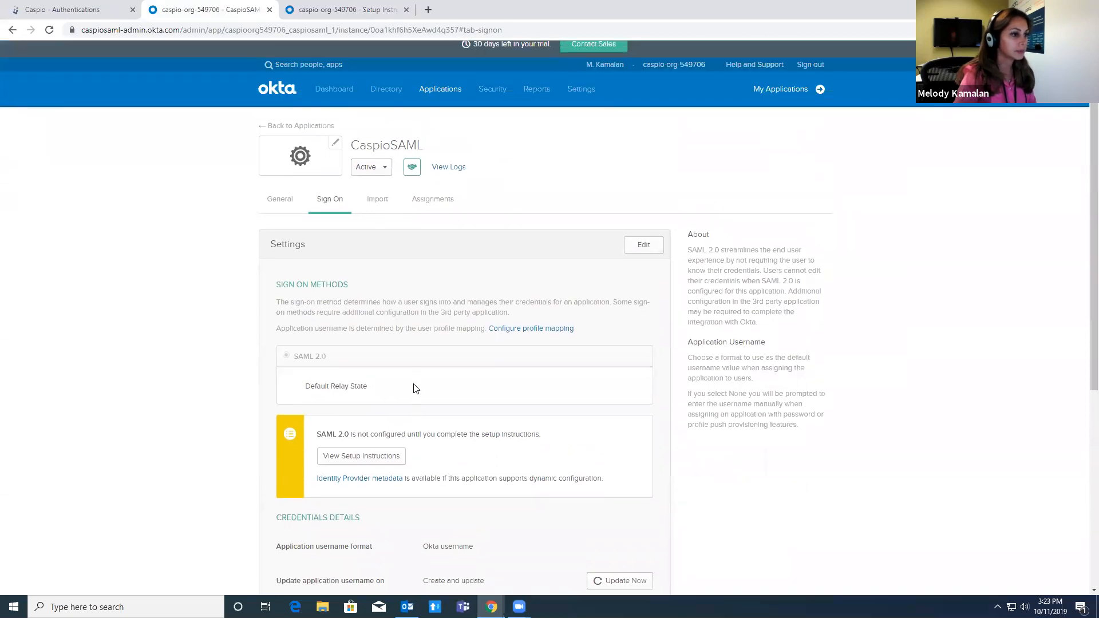
{"action": "left_click", "coordinate": [370, 4]}
{"action": "scroll", "coordinate": [465, 285], "scroll_direction": "down", "scroll_amount": 5}
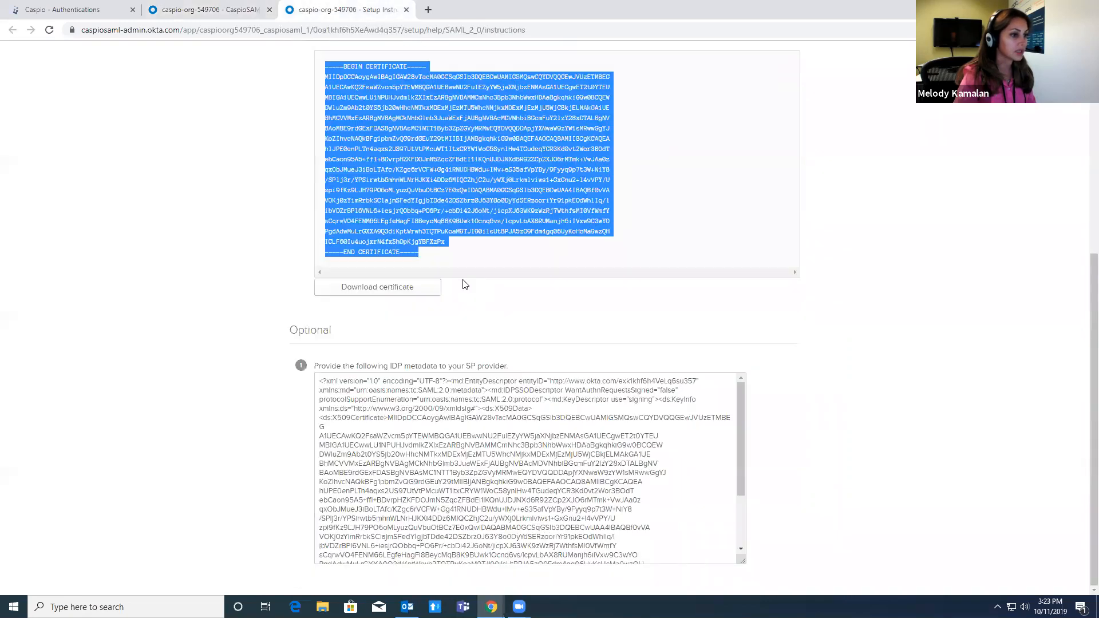
{"action": "scroll", "coordinate": [428, 252], "scroll_direction": "up", "scroll_amount": 6}
{"action": "left_click", "coordinate": [207, 12]}
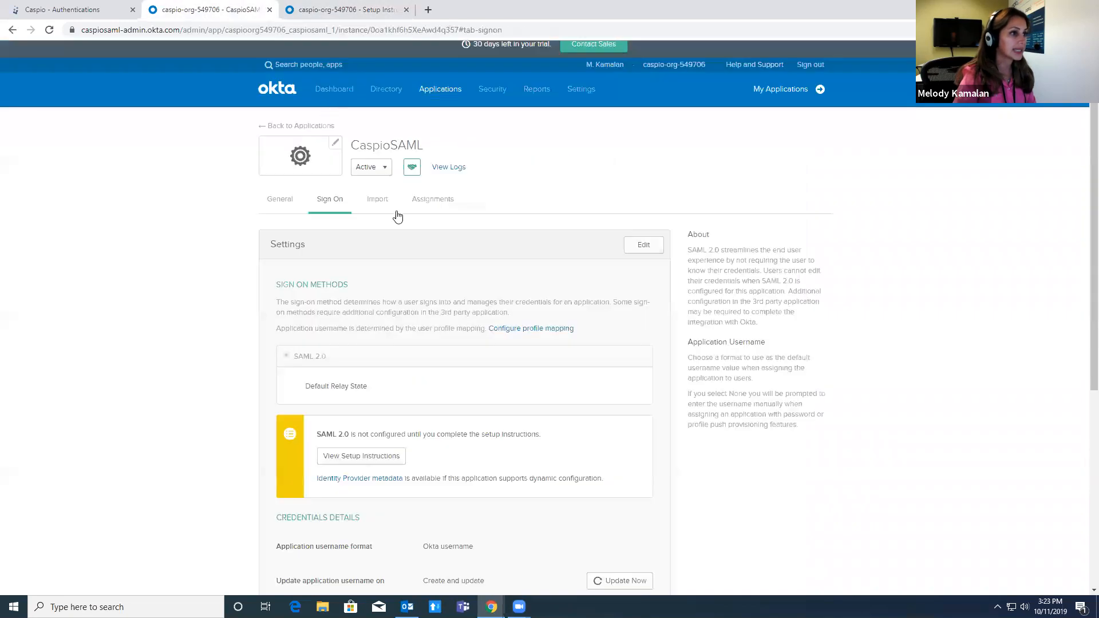
{"action": "scroll", "coordinate": [422, 277], "scroll_direction": "down", "scroll_amount": 6}
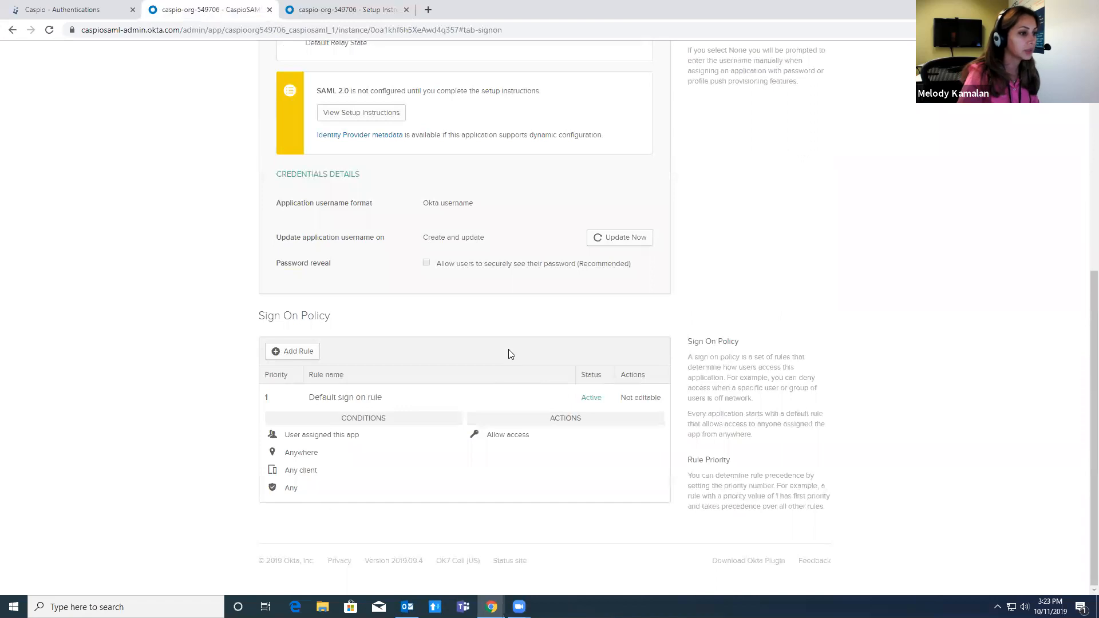
{"action": "scroll", "coordinate": [431, 344], "scroll_direction": "up", "scroll_amount": 5}
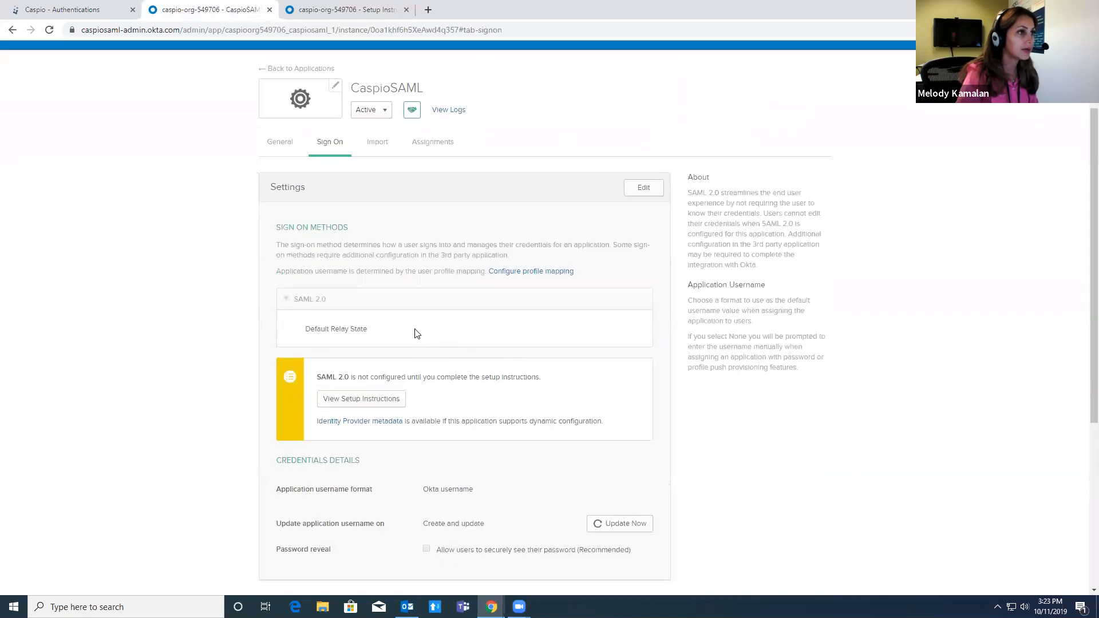
{"action": "left_click", "coordinate": [279, 142]}
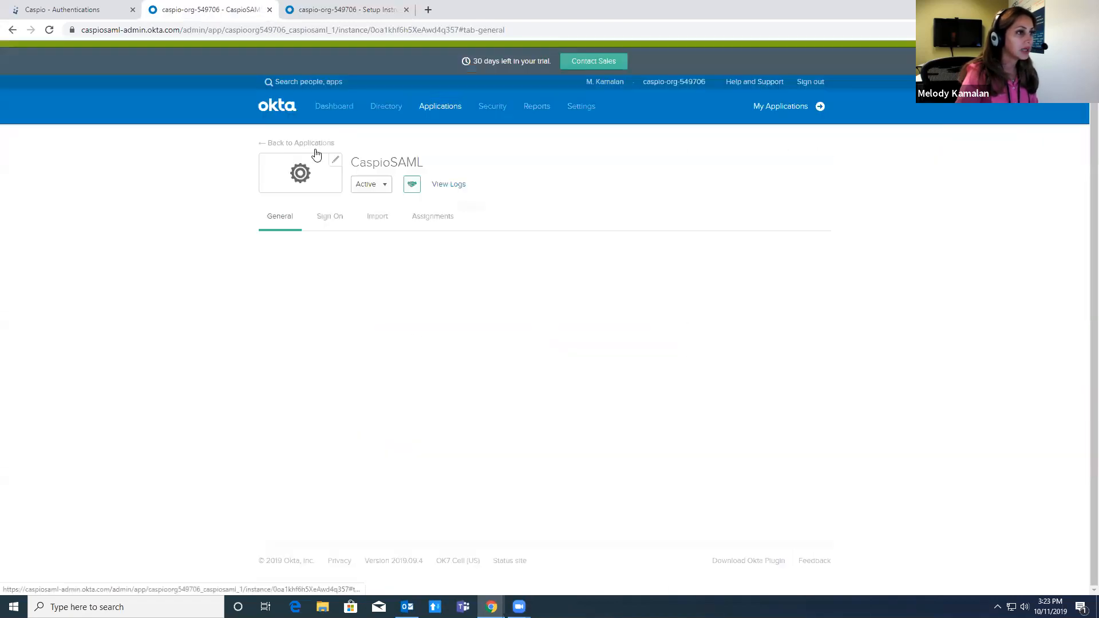
{"action": "scroll", "coordinate": [452, 324], "scroll_direction": "down", "scroll_amount": 7}
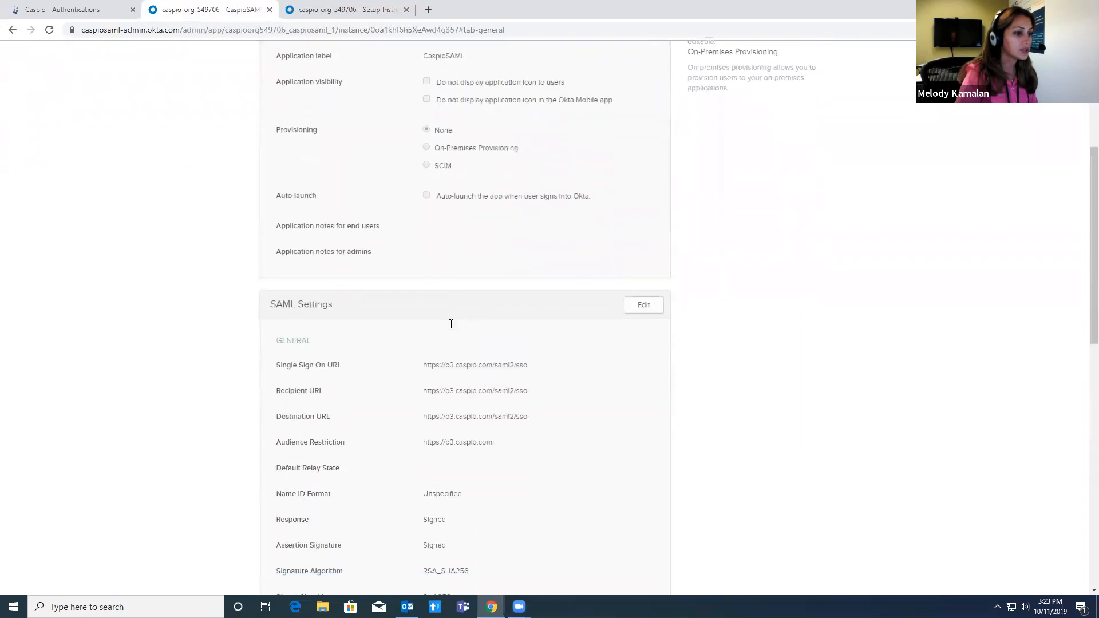
{"action": "scroll", "coordinate": [461, 329], "scroll_direction": "down", "scroll_amount": 5}
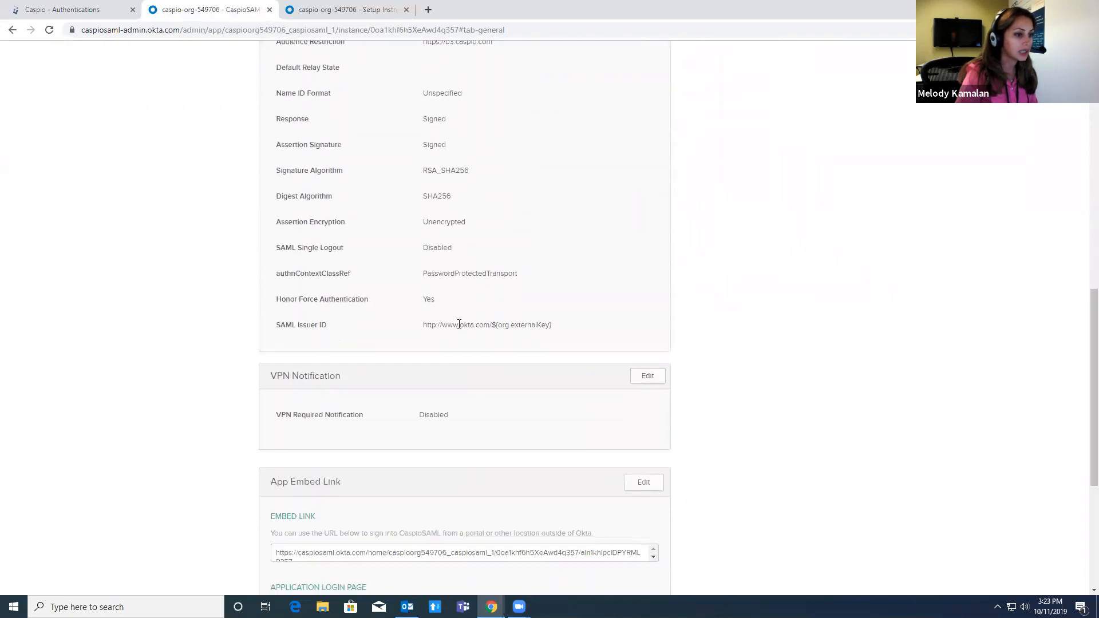
{"action": "scroll", "coordinate": [460, 329], "scroll_direction": "down", "scroll_amount": 2}
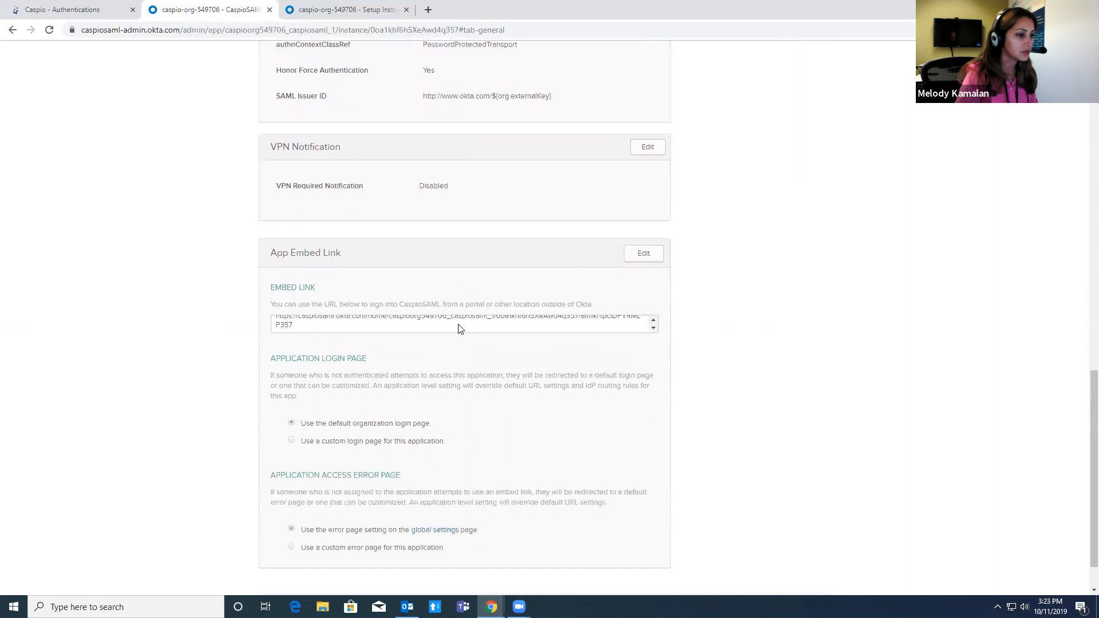
{"action": "scroll", "coordinate": [456, 326], "scroll_direction": "up", "scroll_amount": 1}
{"action": "scroll", "coordinate": [476, 304], "scroll_direction": "up", "scroll_amount": 15}
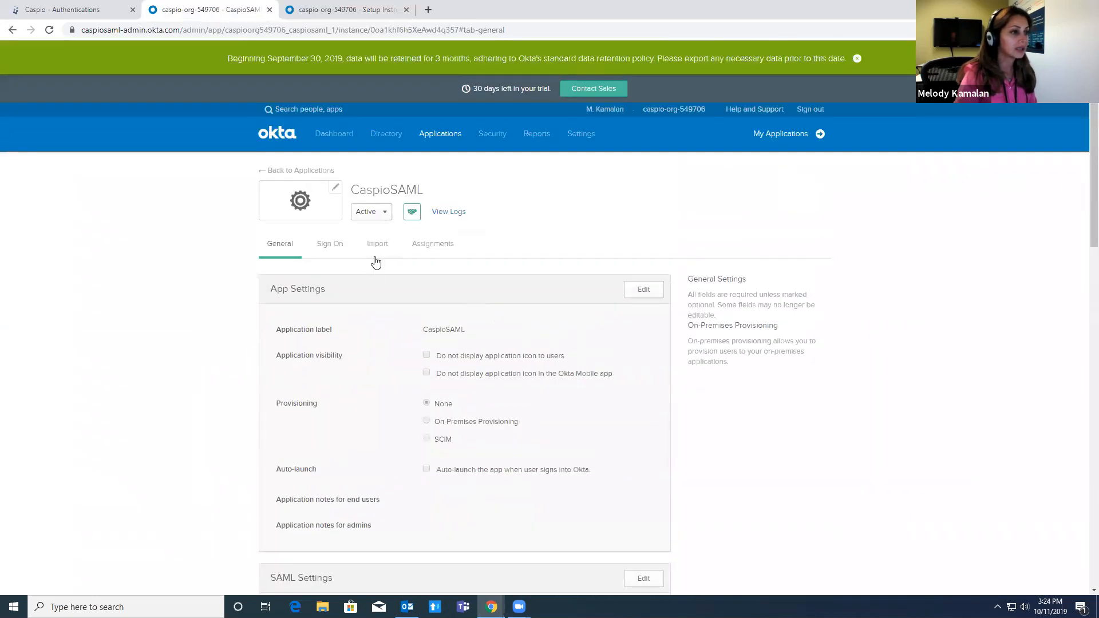
- Assign the listed Okta user to the CaspioSAML app, save, and return to Caspio's Tables list
{"action": "left_click", "coordinate": [425, 245]}
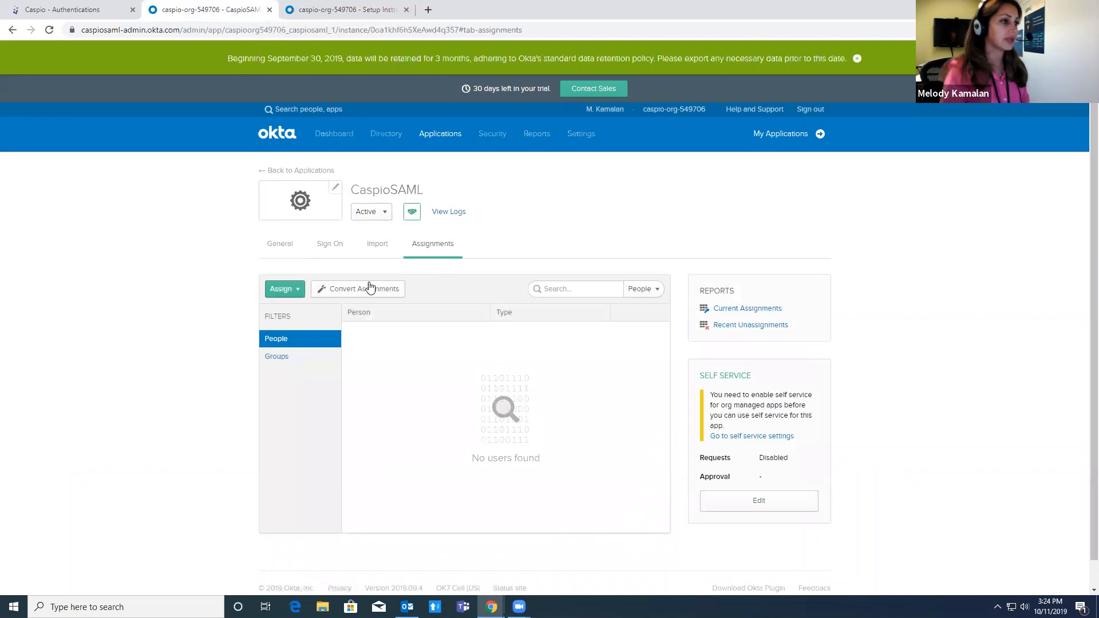
{"action": "left_click", "coordinate": [296, 289]}
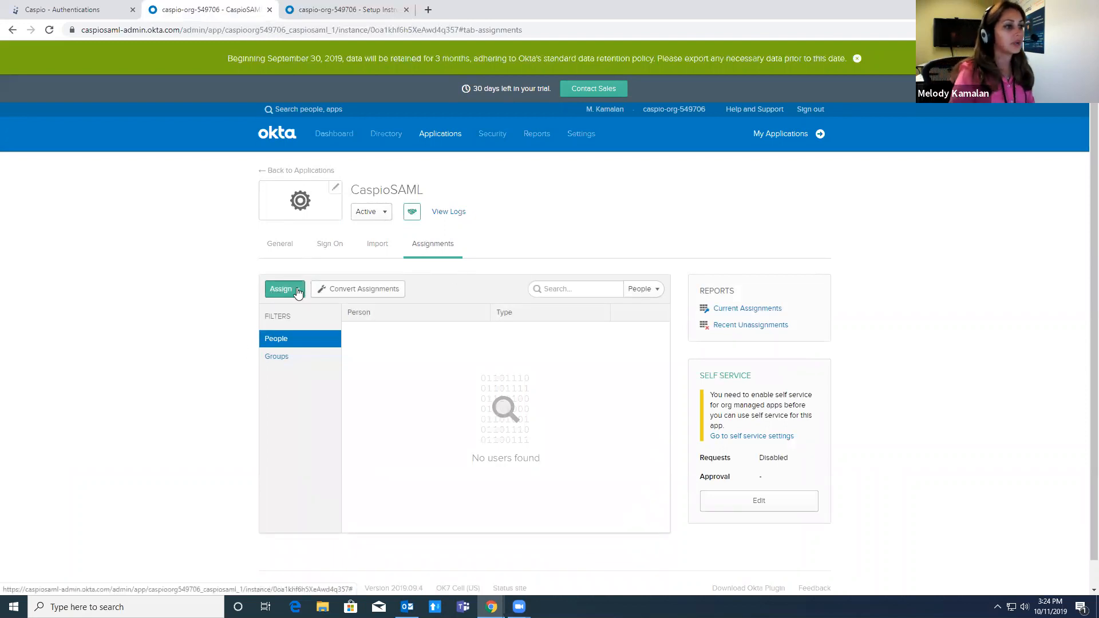
{"action": "left_click", "coordinate": [308, 310]}
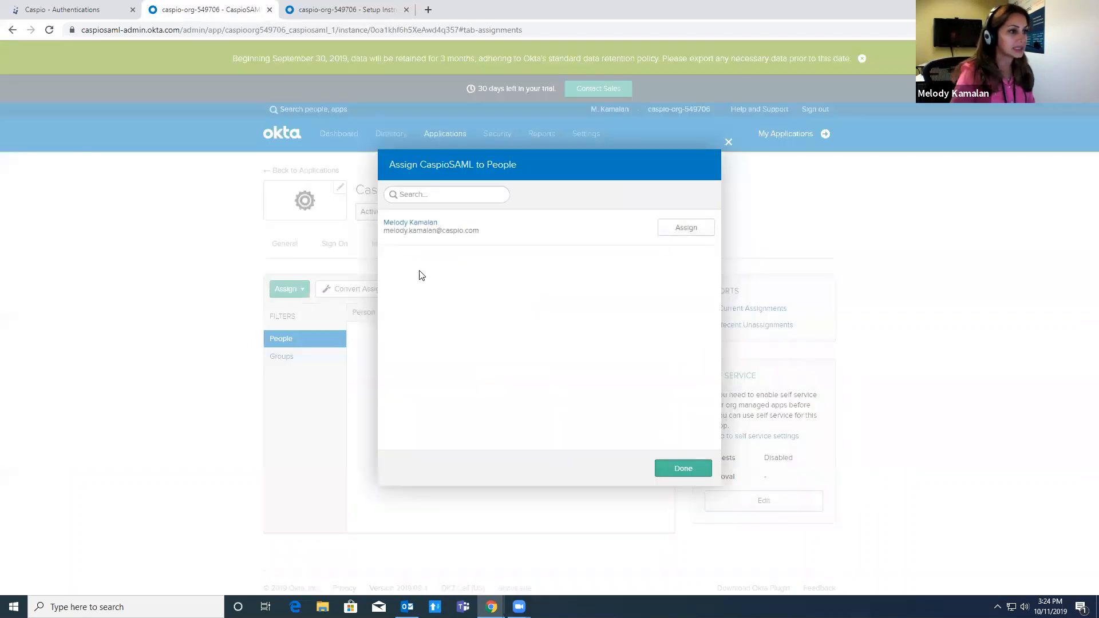
{"action": "left_click", "coordinate": [674, 228]}
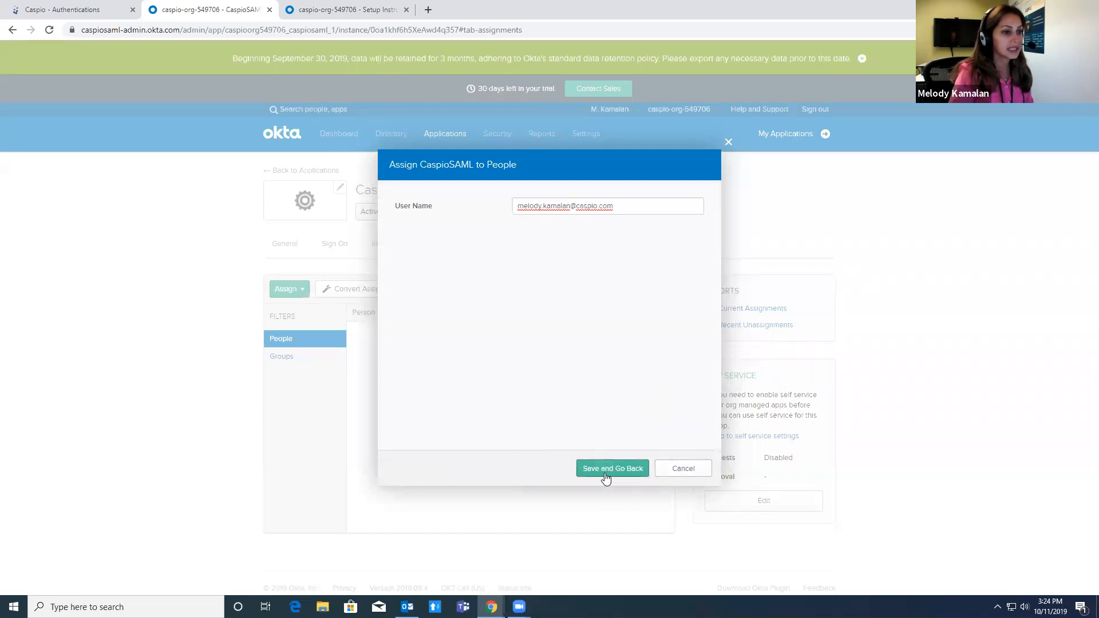
{"action": "left_click", "coordinate": [608, 470]}
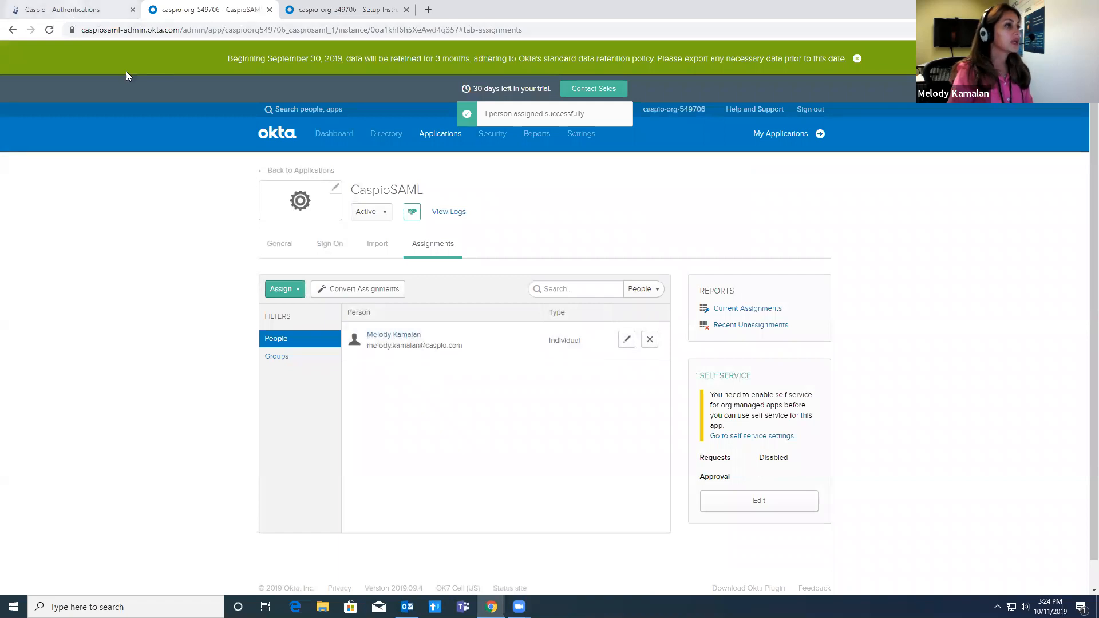
{"action": "left_click", "coordinate": [70, 11]}
{"action": "left_click", "coordinate": [51, 159]}
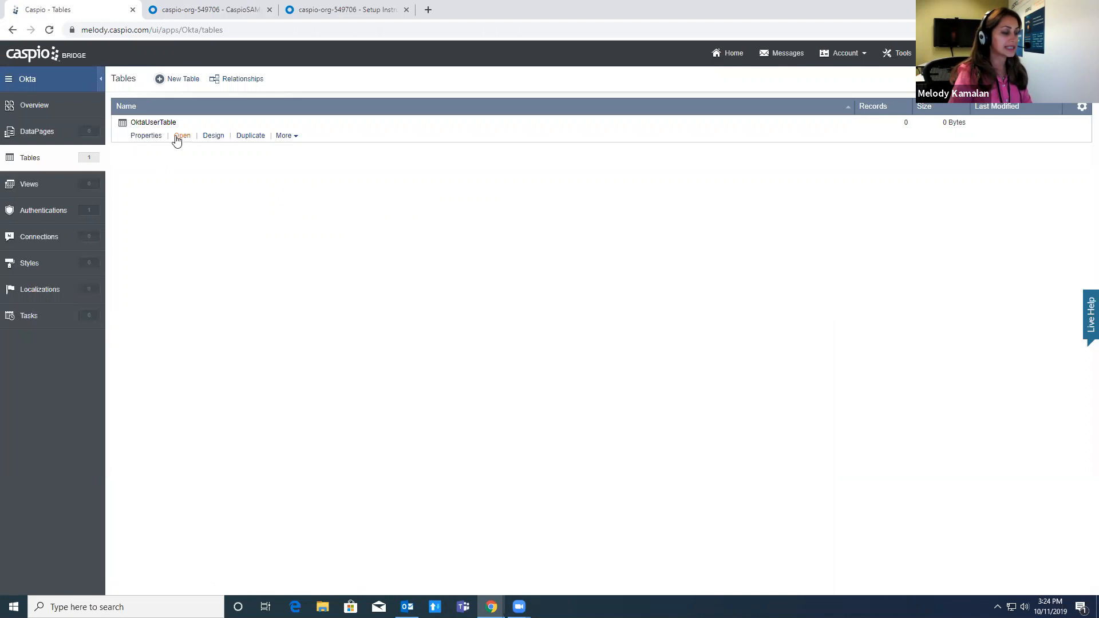
- Add an OktaUserTable record whose OktaUser is 'SAML:' followed by the e-mail copied from Okta
{"action": "left_click", "coordinate": [181, 136]}
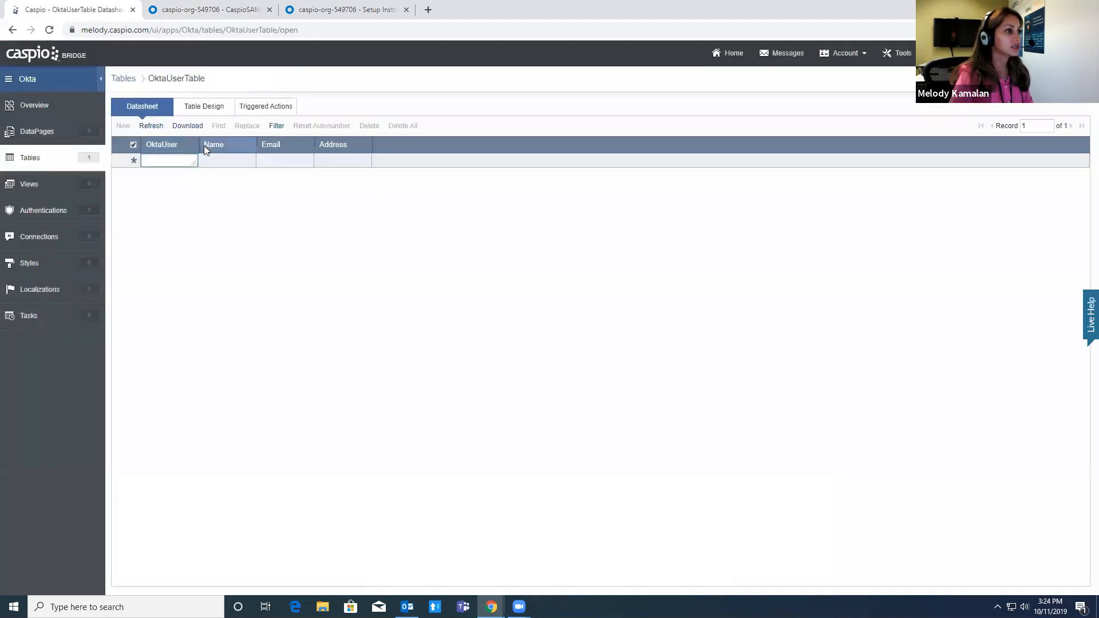
{"action": "left_click_drag", "start_coordinate": [199, 144], "coordinate": [522, 144]}
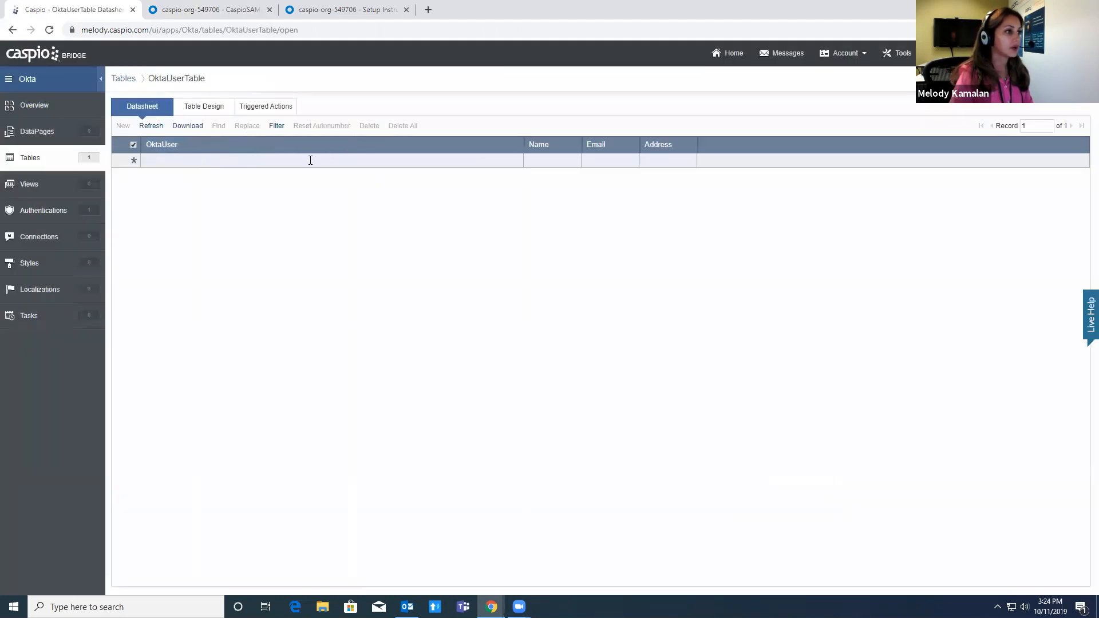
{"action": "type", "text": "SAML:"}
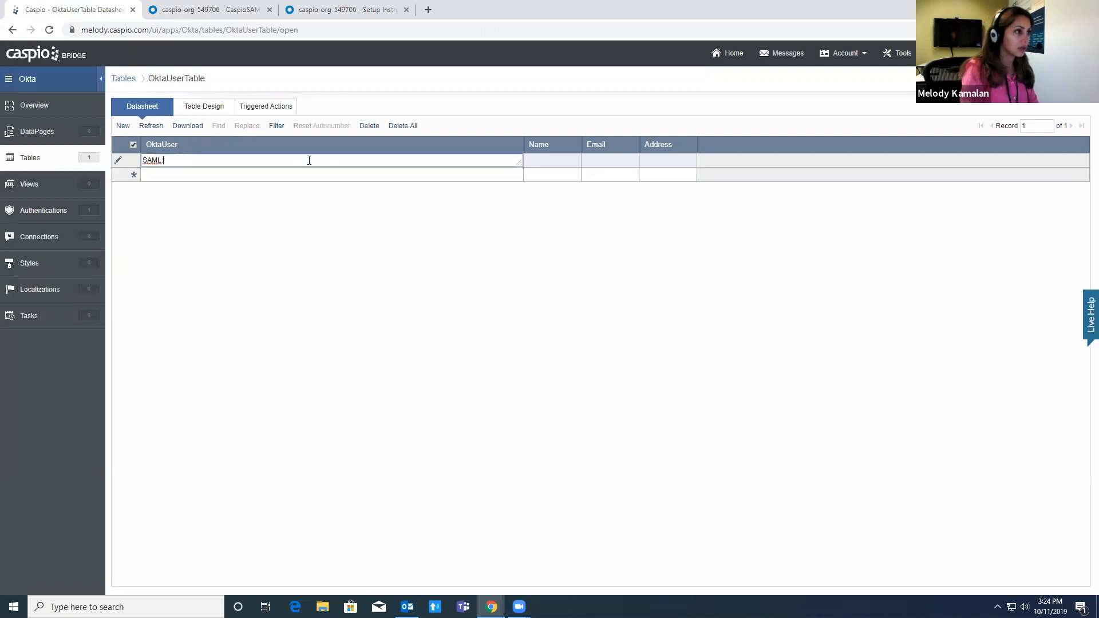
{"action": "left_click", "coordinate": [351, 13]}
{"action": "left_click", "coordinate": [257, 10]}
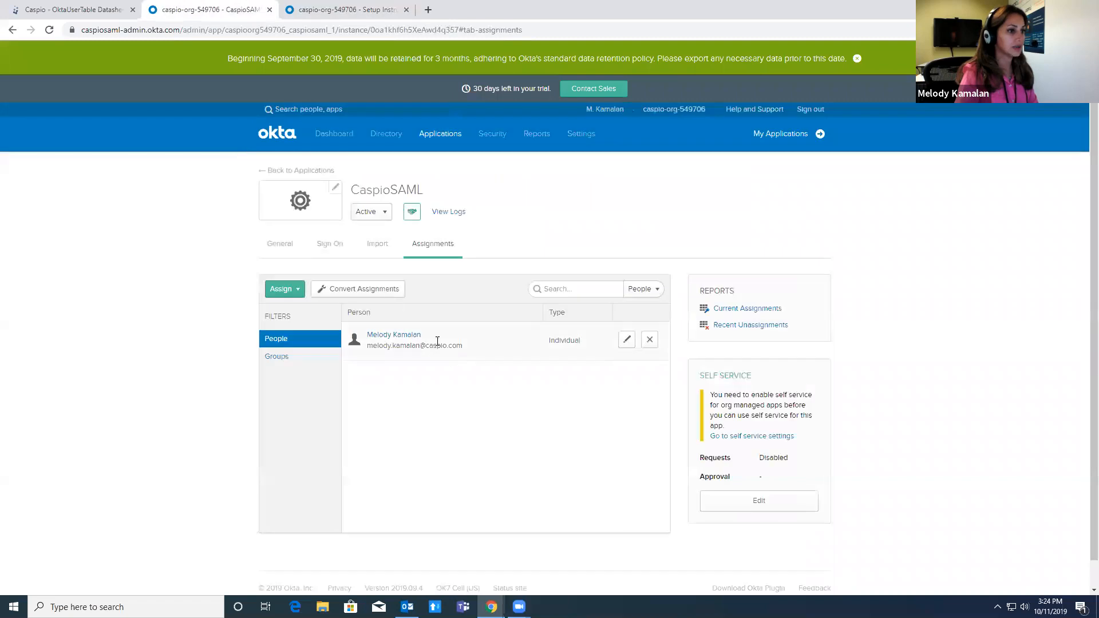
{"action": "left_click_drag", "start_coordinate": [467, 355], "coordinate": [368, 349]}
{"action": "key", "text": "ctrl+c"}
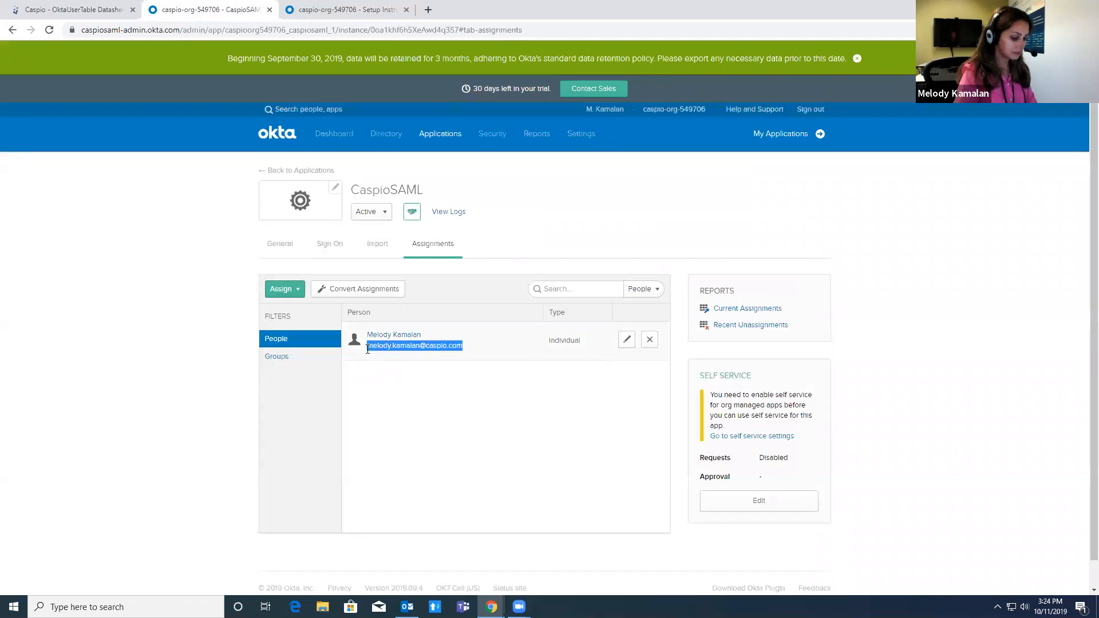
{"action": "left_click", "coordinate": [85, 10]}
{"action": "key", "text": "ctrl+v"}
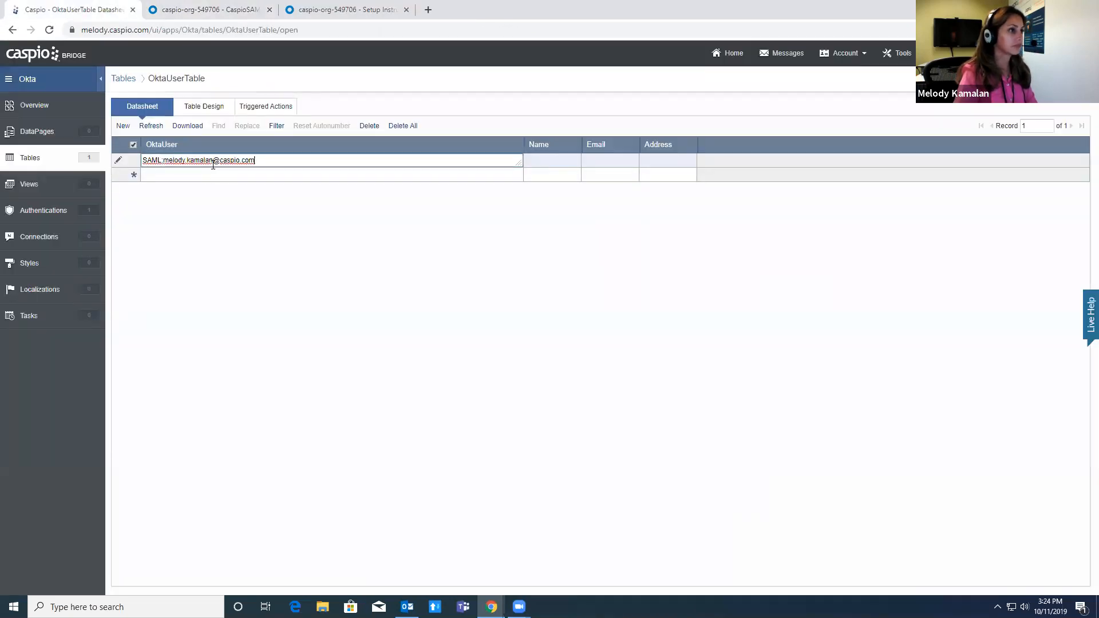
{"action": "left_click", "coordinate": [200, 174]}
{"action": "left_click", "coordinate": [86, 131]}
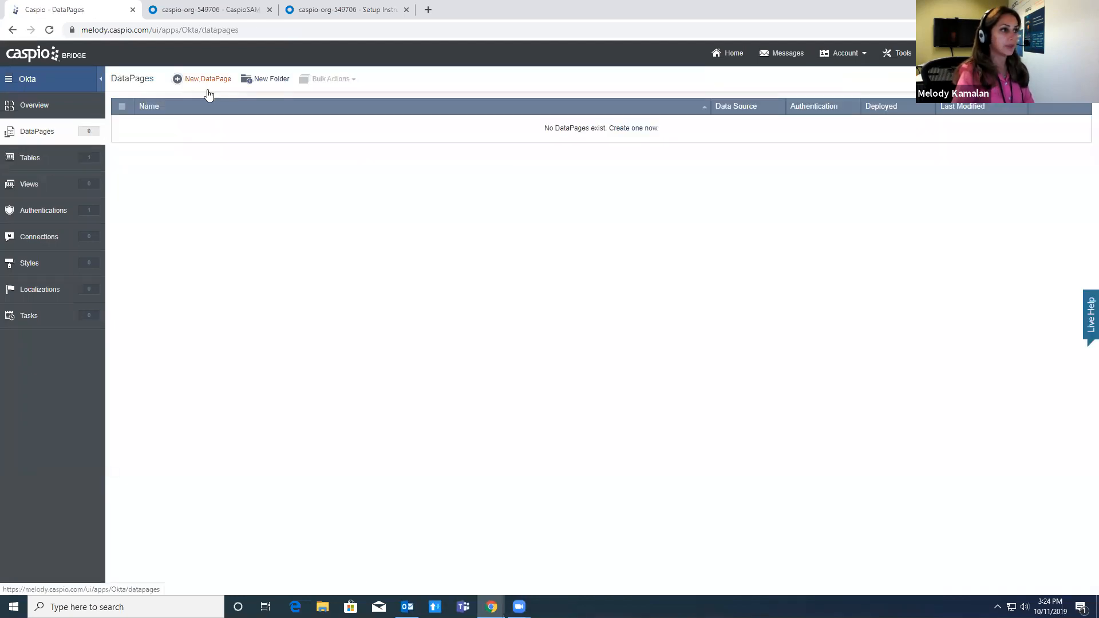
- Start a new Reports DataPage using the Accounts table as its data source
{"action": "left_click", "coordinate": [197, 80]}
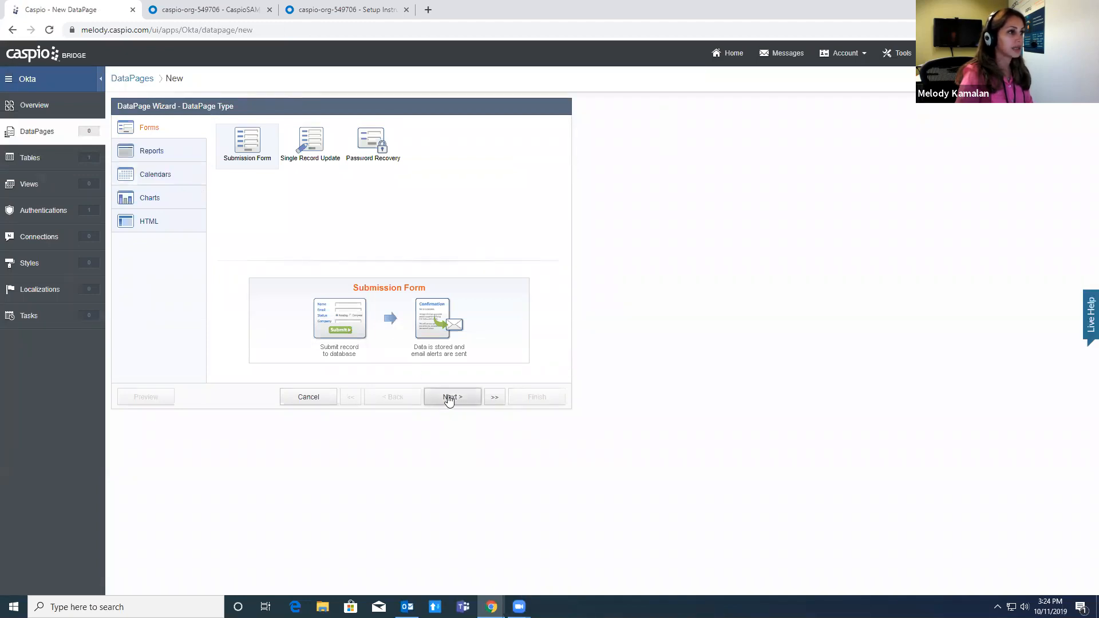
{"action": "left_click", "coordinate": [152, 151]}
{"action": "left_click", "coordinate": [445, 397]}
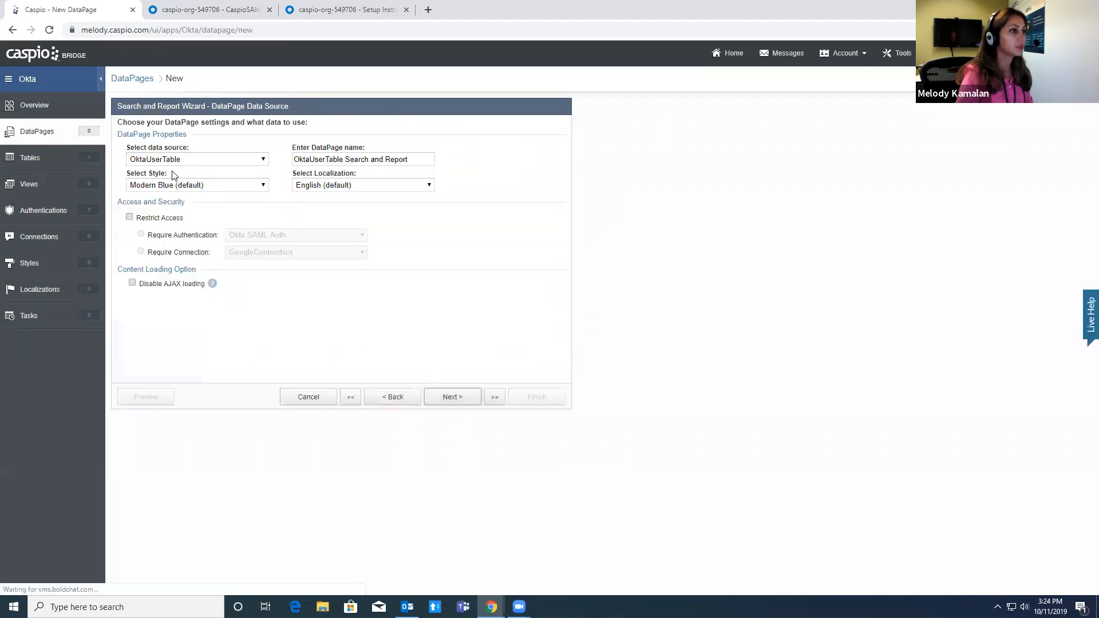
{"action": "left_click", "coordinate": [213, 160]}
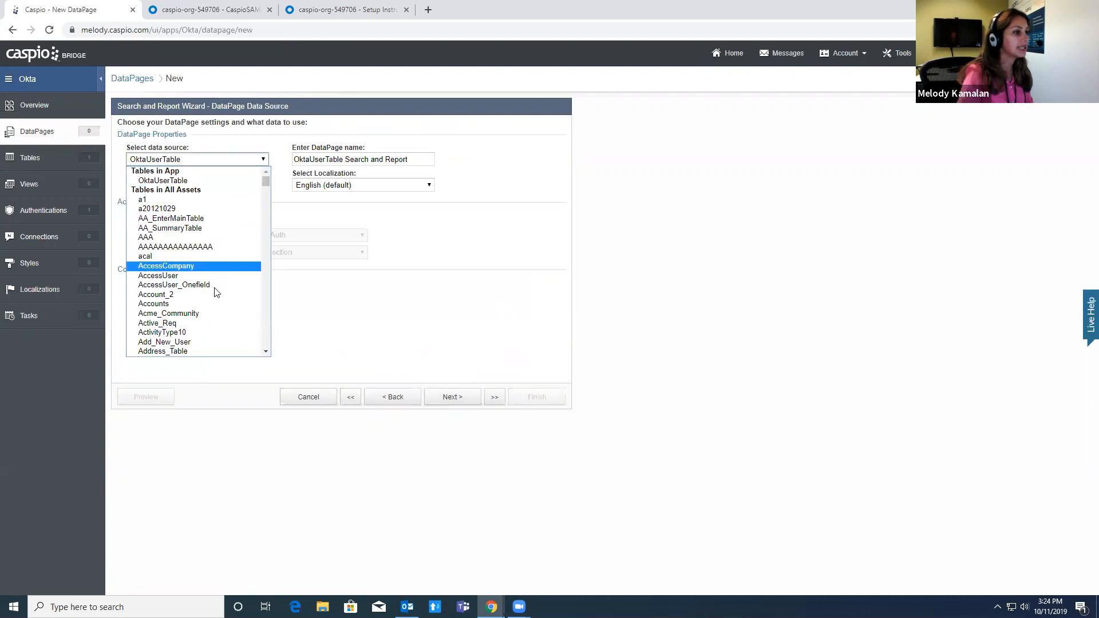
{"action": "left_click", "coordinate": [210, 303]}
{"action": "left_click", "coordinate": [450, 397]}
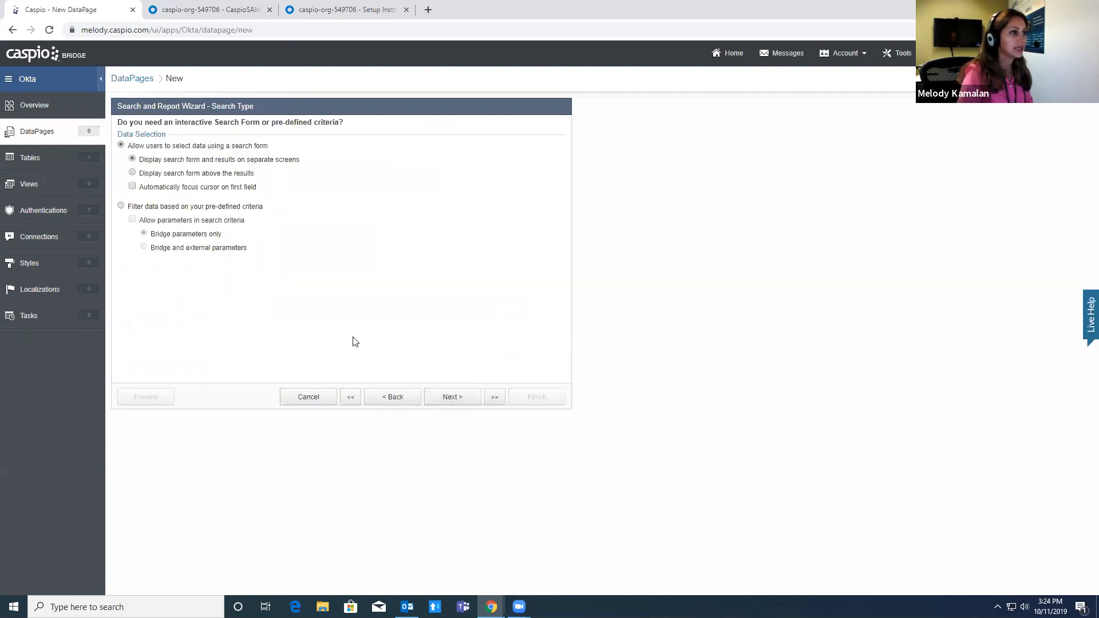
{"action": "left_click", "coordinate": [204, 208]}
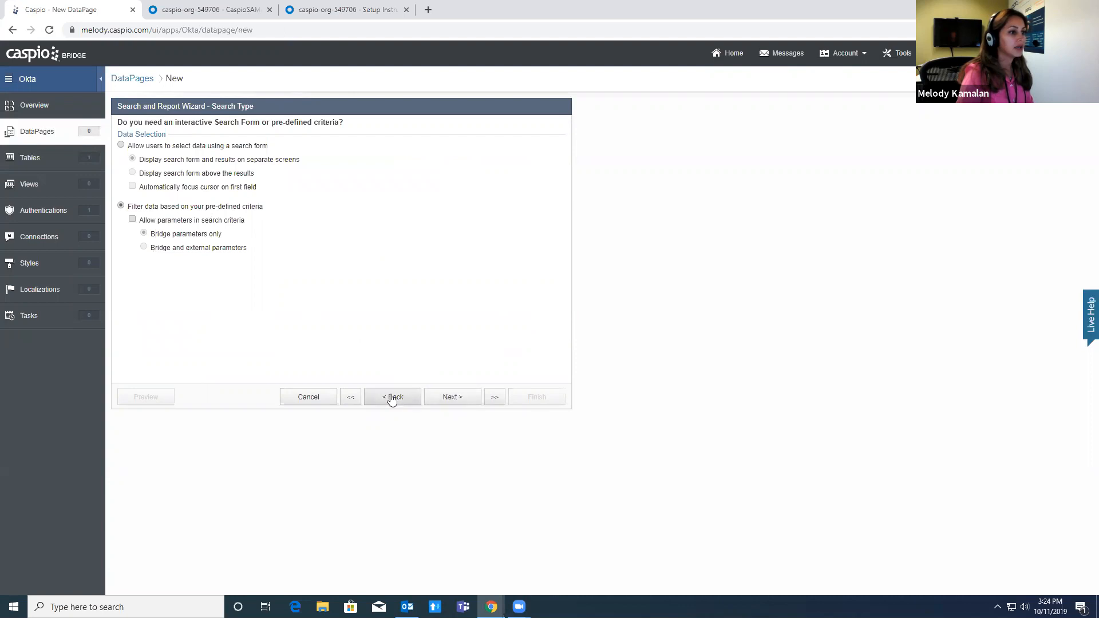
{"action": "left_click", "coordinate": [392, 398]}
{"action": "left_click", "coordinate": [449, 397]}
- Add Account_Status and another field to the results page and choose no details page
{"action": "left_click", "coordinate": [445, 397]}
{"action": "left_click", "coordinate": [446, 397]}
{"action": "left_click", "coordinate": [206, 168]}
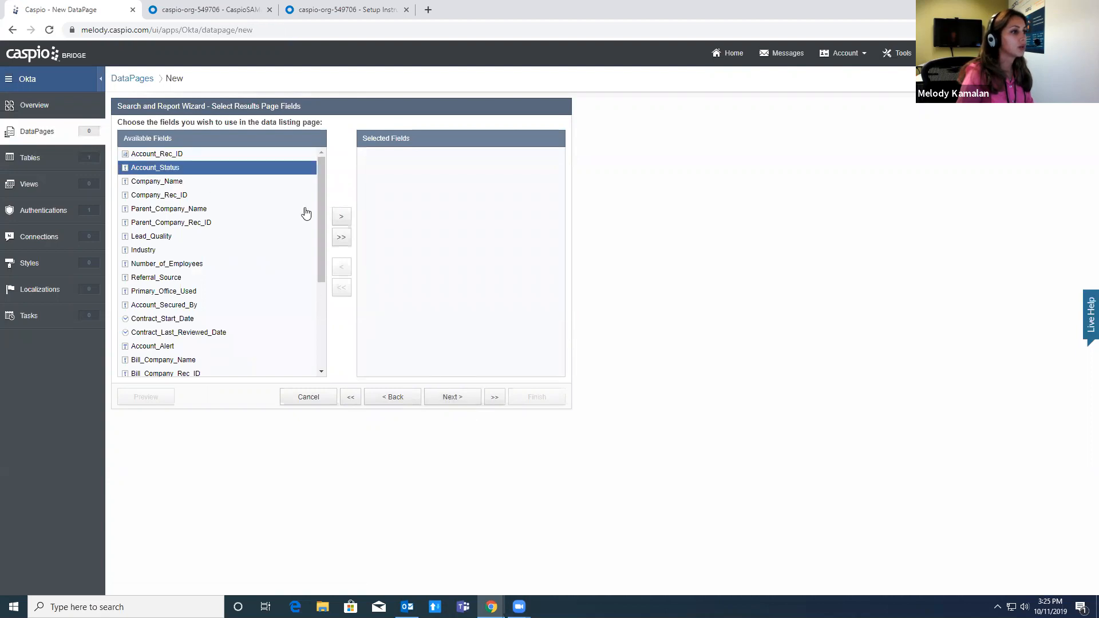
{"action": "left_click", "coordinate": [341, 216]}
{"action": "left_click", "coordinate": [342, 217]}
{"action": "left_click", "coordinate": [342, 216]}
{"action": "left_click", "coordinate": [341, 217]}
{"action": "left_click", "coordinate": [342, 216]}
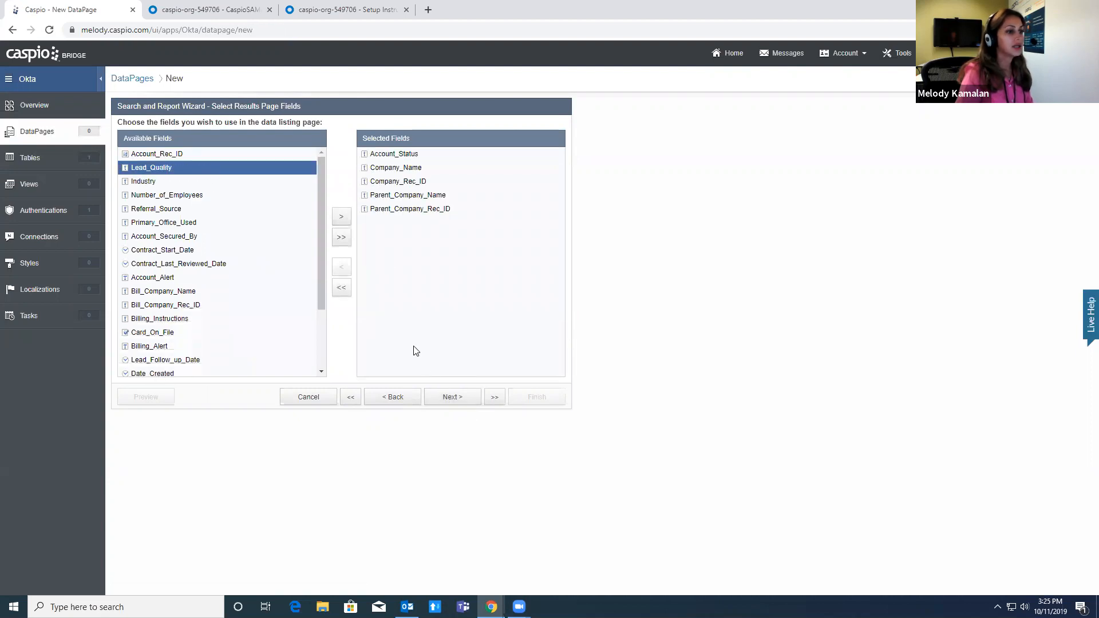
{"action": "left_click", "coordinate": [456, 395]}
{"action": "left_click", "coordinate": [457, 395]}
{"action": "left_click", "coordinate": [456, 395]}
{"action": "left_click", "coordinate": [456, 395]}
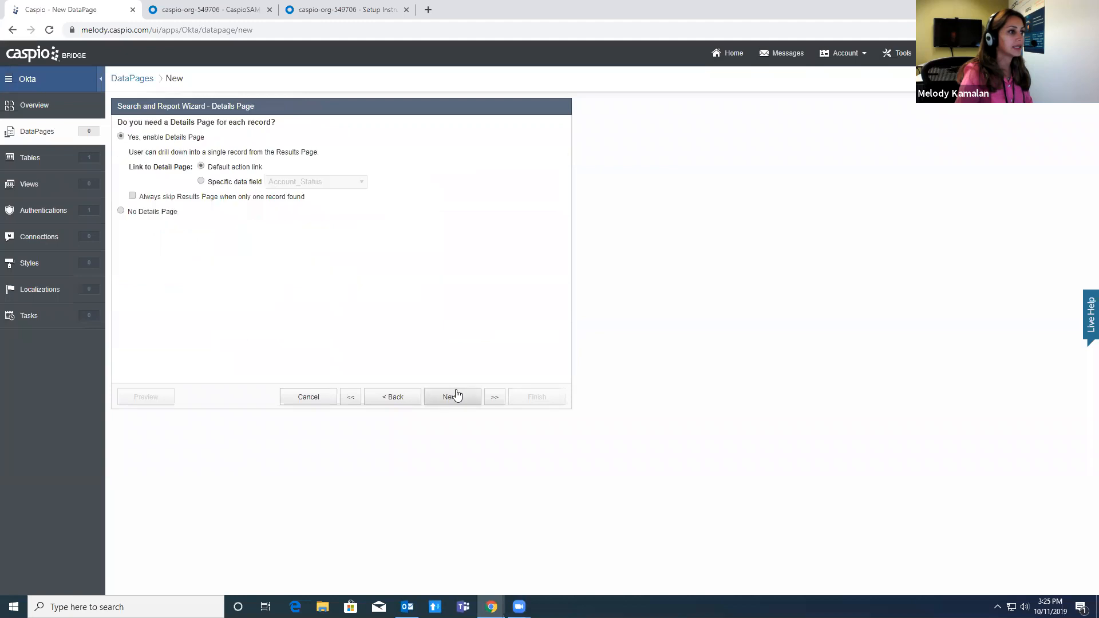
{"action": "left_click", "coordinate": [163, 213]}
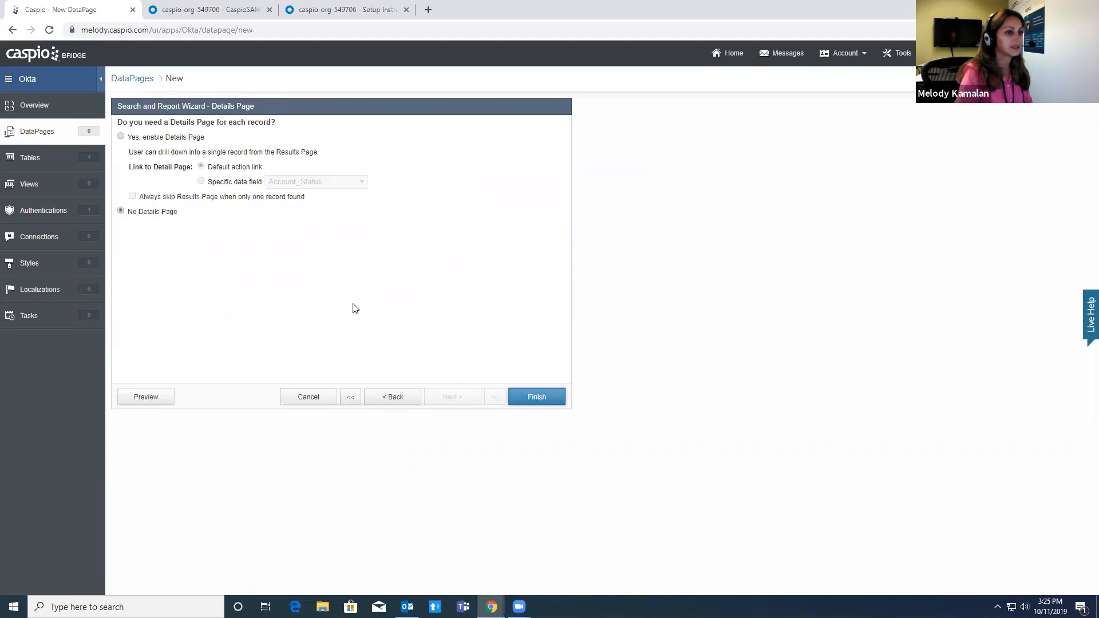
- Enable deployment, copy the DataPage URL, and paste it into a new Edge window
{"action": "left_click", "coordinate": [273, 139]}
{"action": "left_click", "coordinate": [493, 203]}
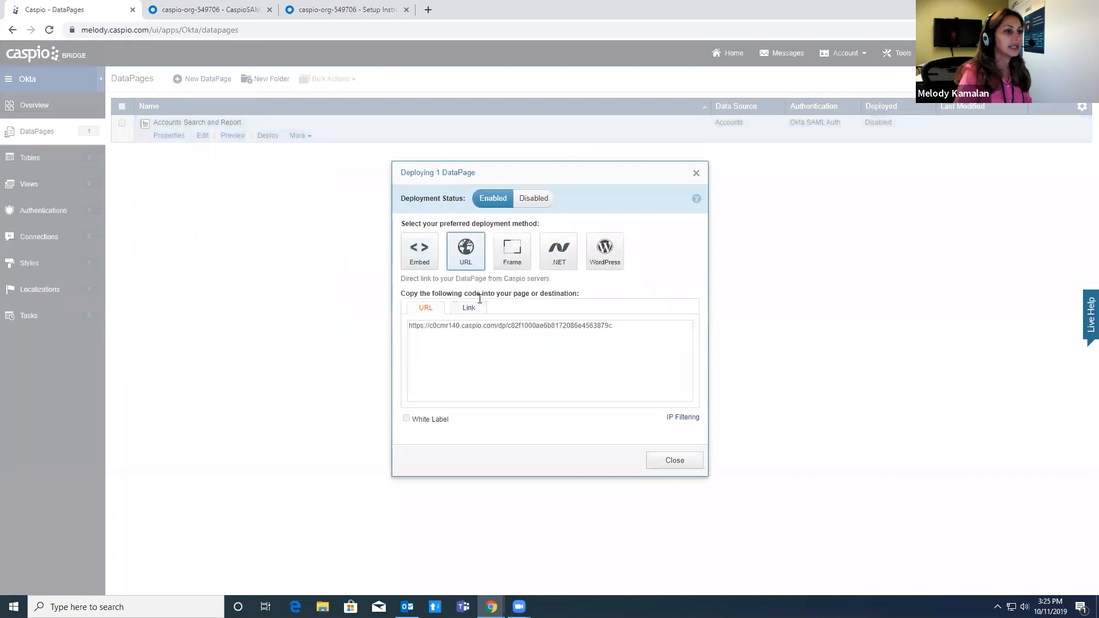
{"action": "left_click", "coordinate": [485, 328]}
{"action": "key", "text": "ctrl+c"}
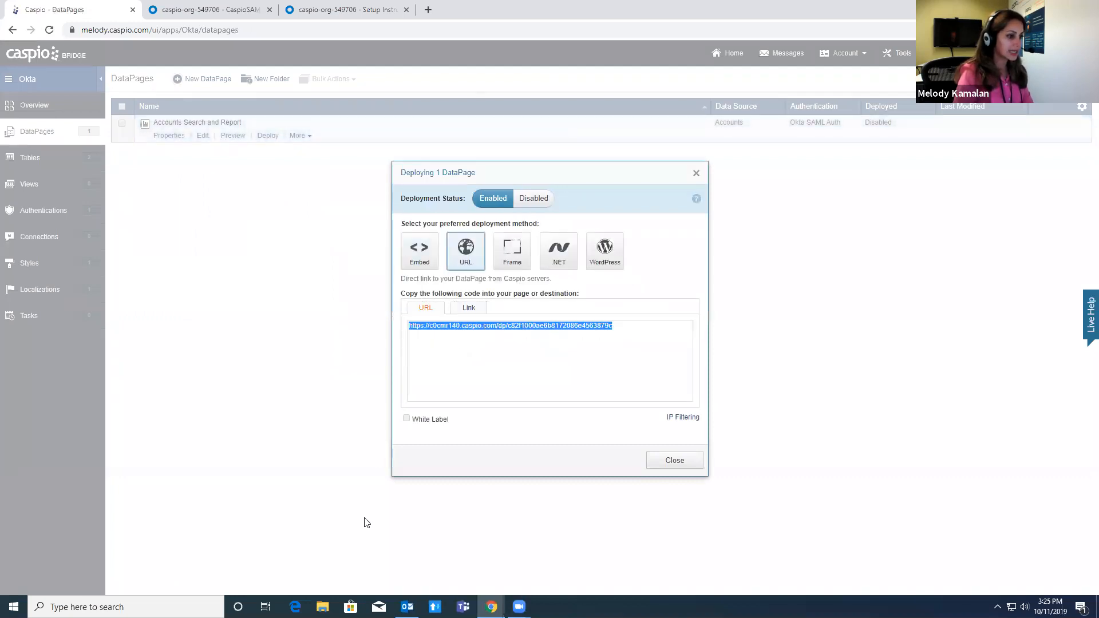
{"action": "right_click", "coordinate": [297, 604]}
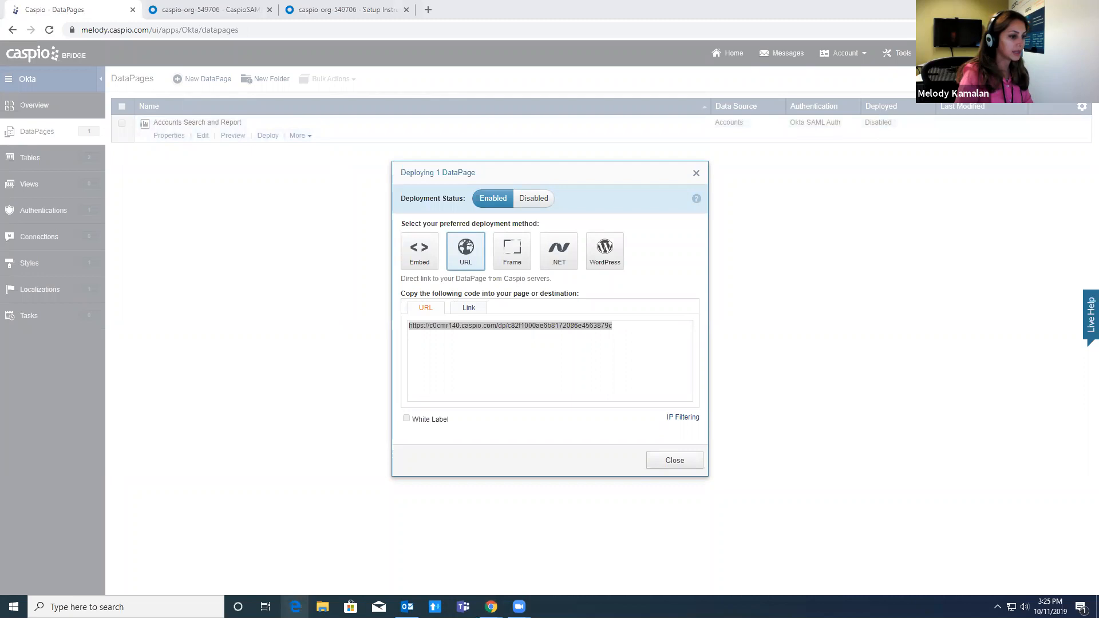
{"action": "left_click", "coordinate": [295, 538]}
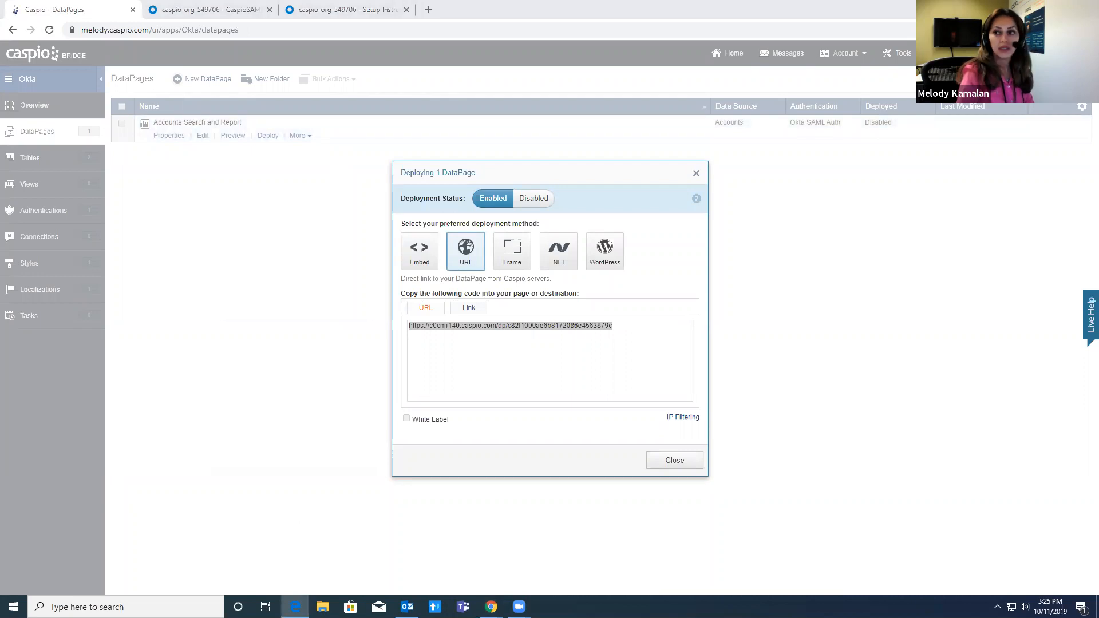
{"action": "left_click", "coordinate": [321, 122]}
{"action": "key", "text": "ctrl+v"}
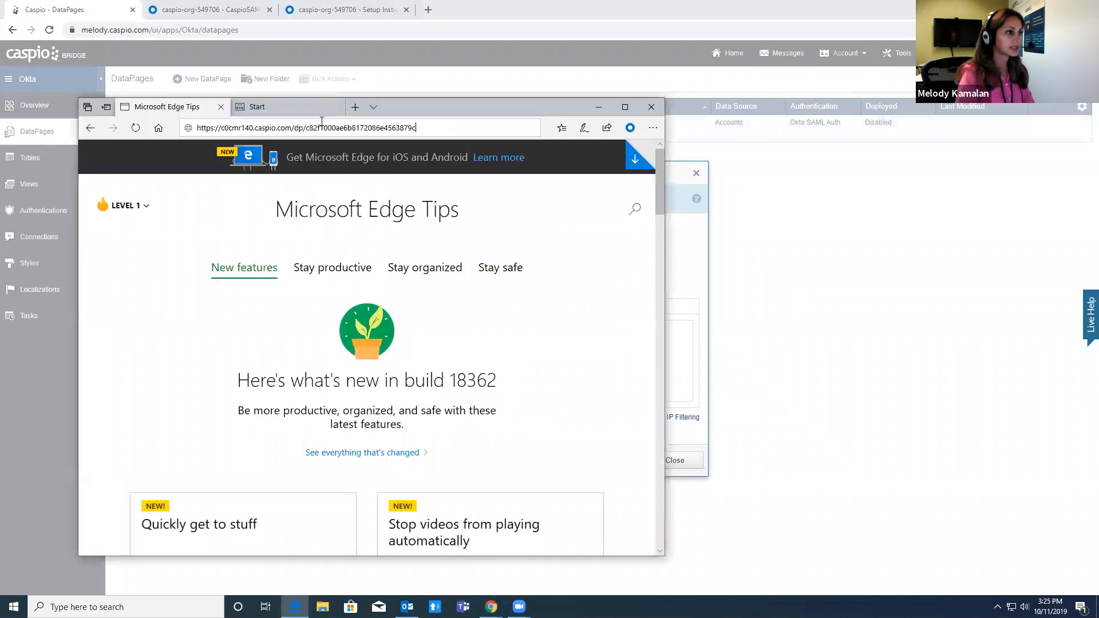
- Load the DataPage, sign in through Okta to view the 3-record Accounts report, then close Edge
{"action": "key", "text": "Return"}
{"action": "left_click", "coordinate": [105, 151]}
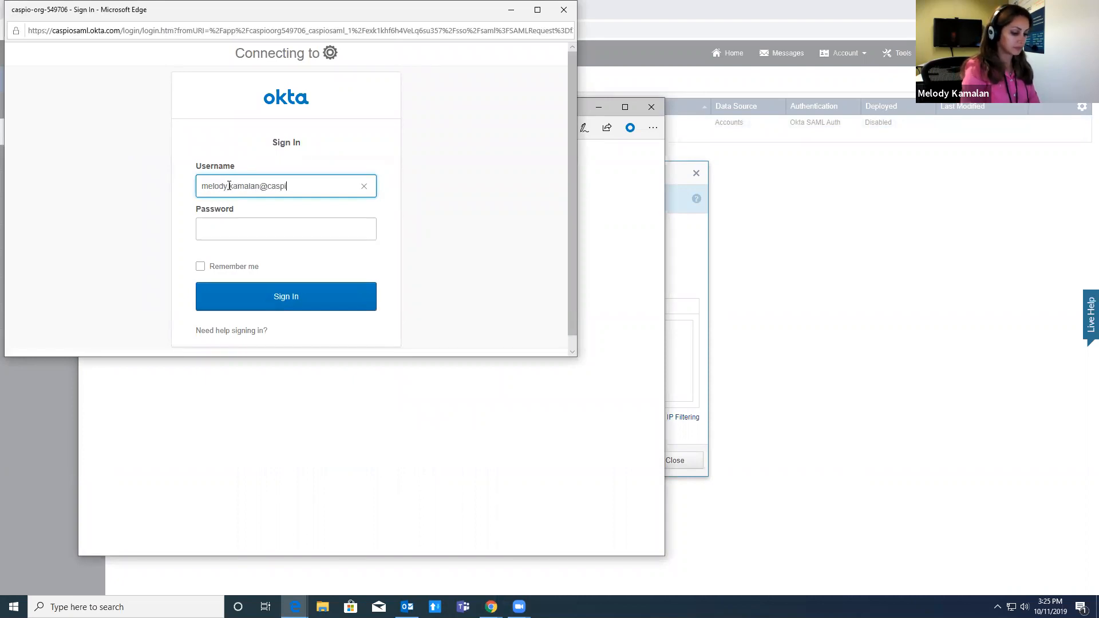
{"action": "key", "text": "Tab"}
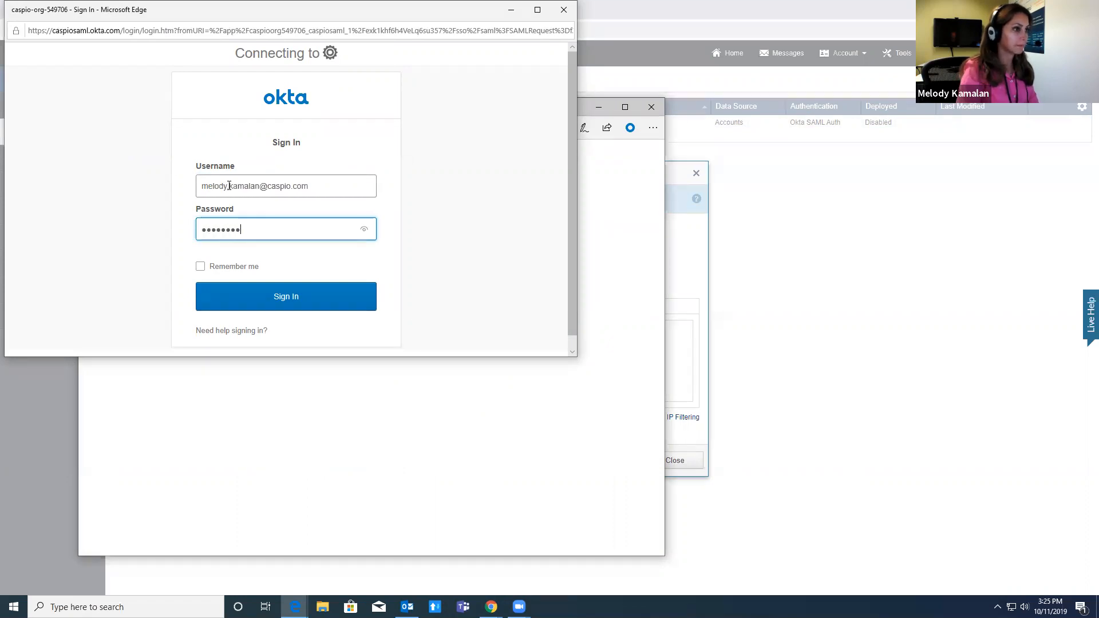
{"action": "key", "text": "Return"}
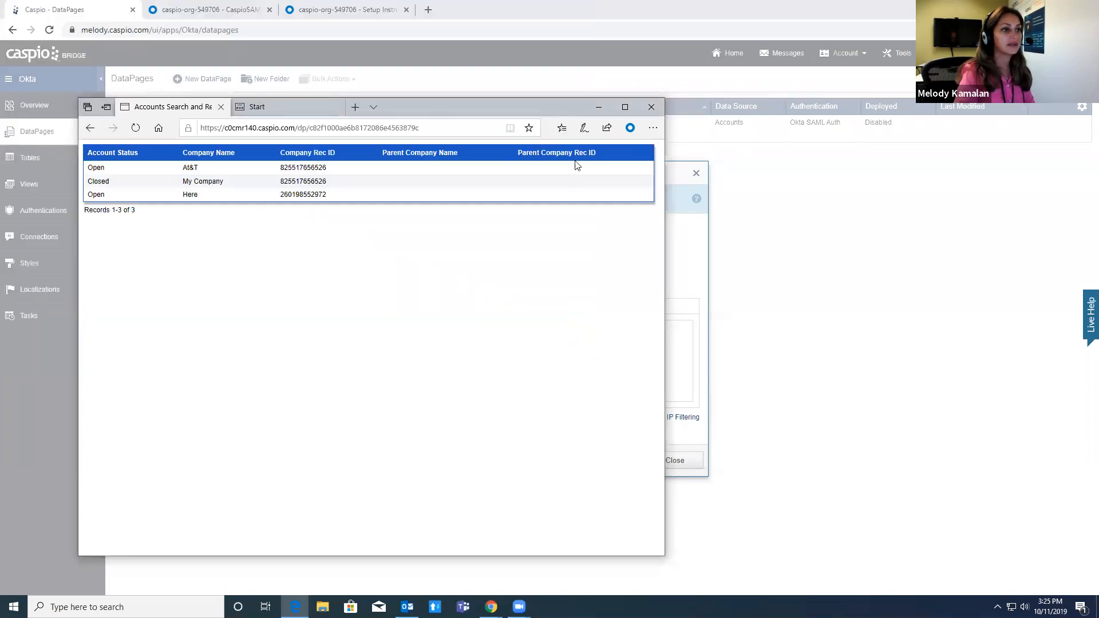
{"action": "left_click", "coordinate": [651, 106]}
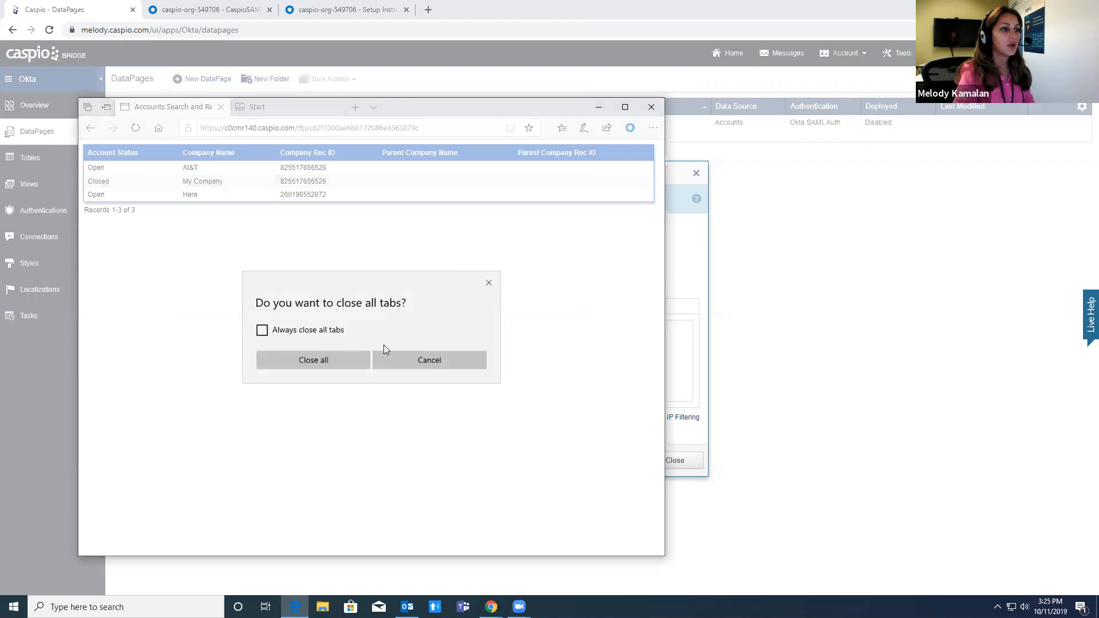
{"action": "left_click", "coordinate": [340, 365]}
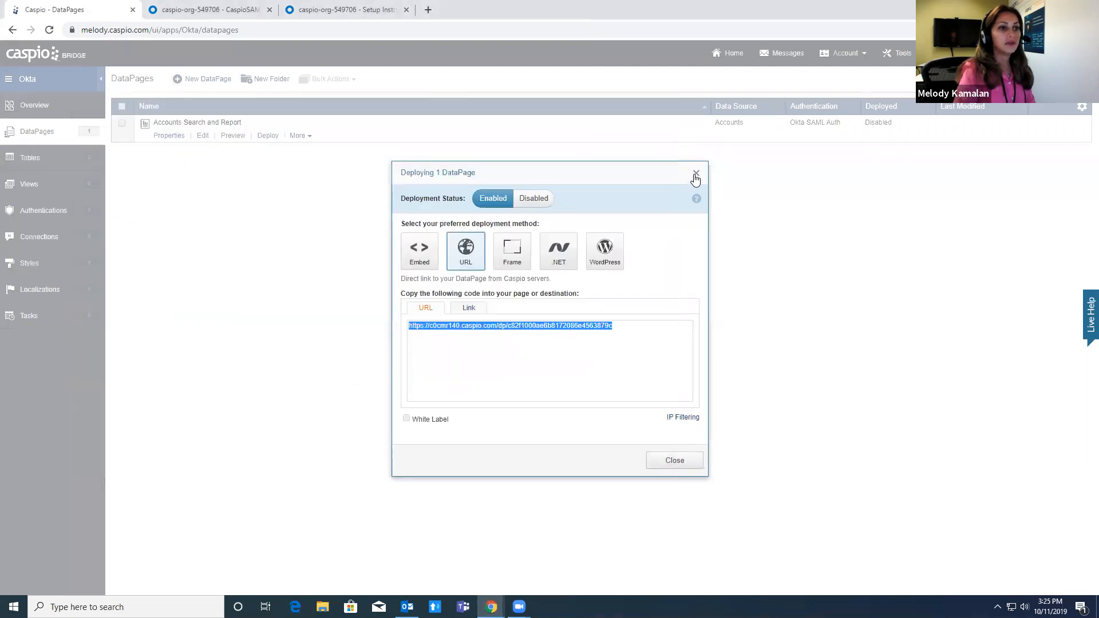
{"action": "left_click", "coordinate": [696, 178]}
- Open Tools > User Logs and drill into the one successful login on 10 Oct 2019
{"action": "left_click", "coordinate": [842, 55]}
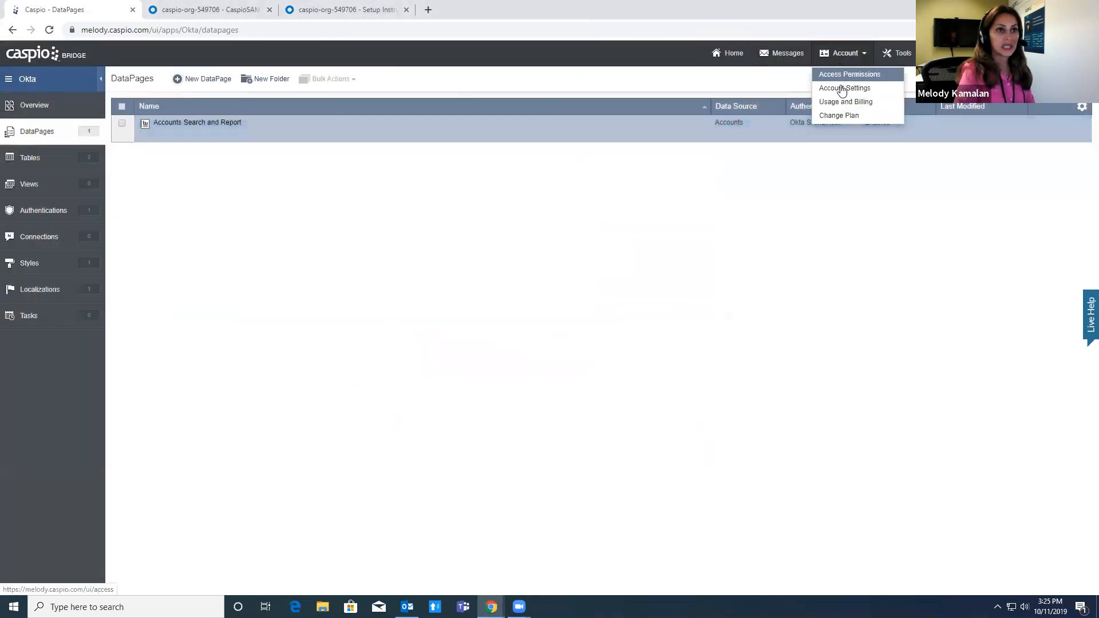
{"action": "left_click", "coordinate": [900, 54]}
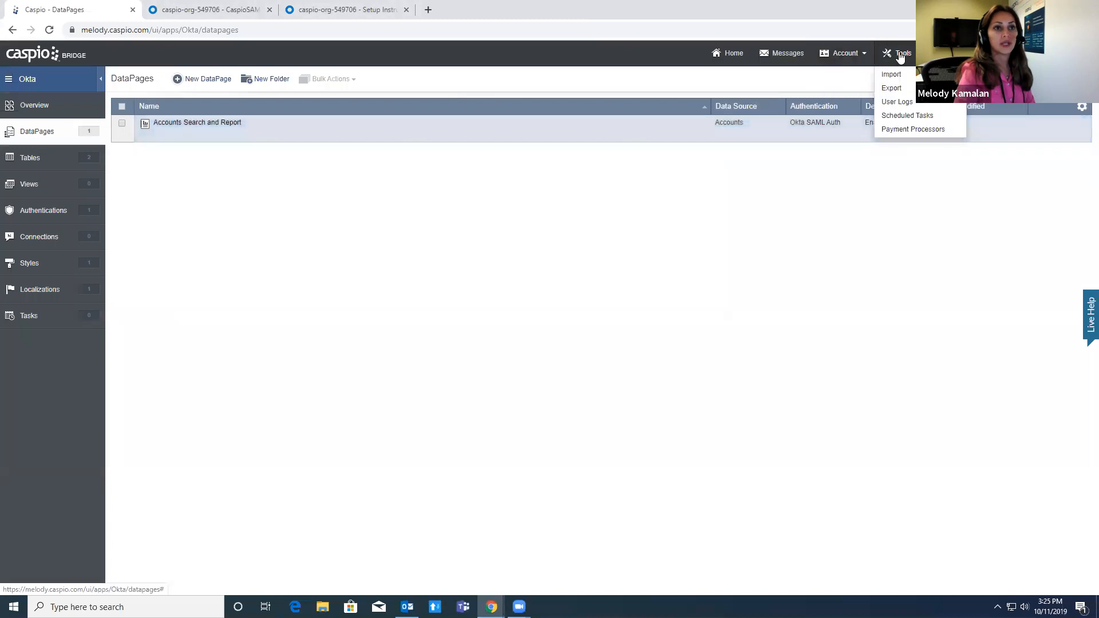
{"action": "right_click", "coordinate": [897, 102]}
{"action": "left_click", "coordinate": [890, 96]}
{"action": "left_click", "coordinate": [891, 101]}
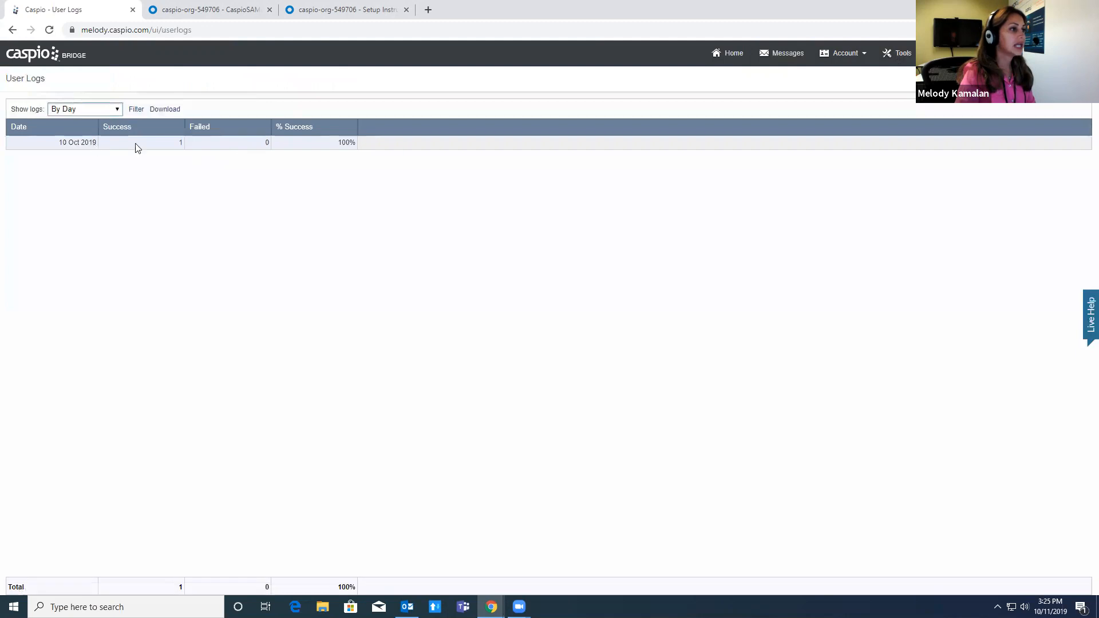
{"action": "left_click", "coordinate": [182, 143]}
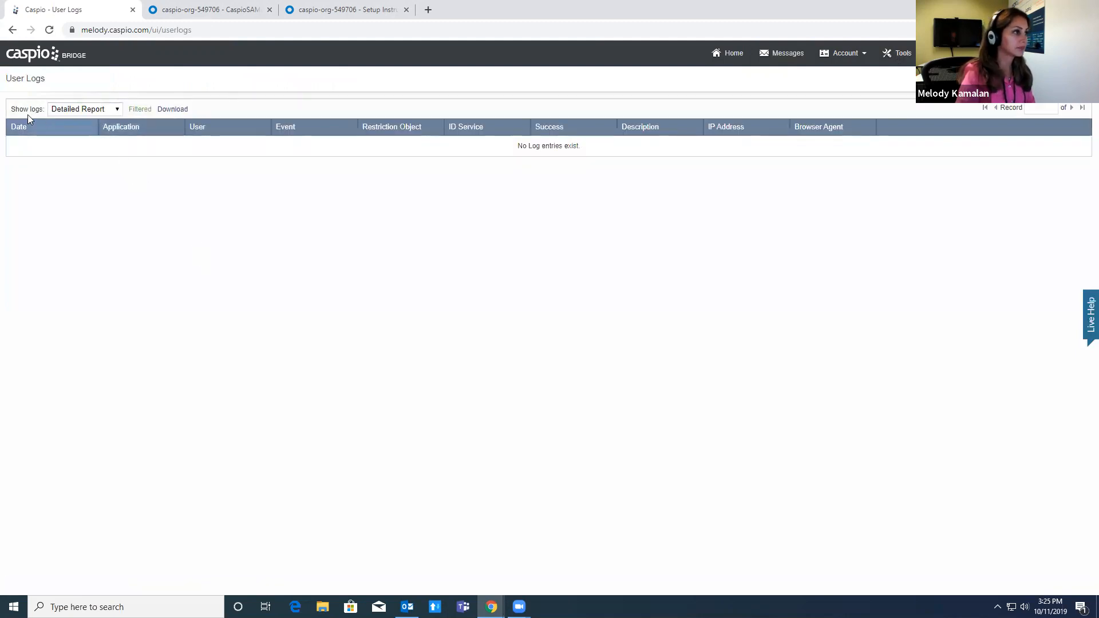
- Group the logs by authentication, recheck the success details, then return to DataPages
{"action": "left_click", "coordinate": [101, 113]}
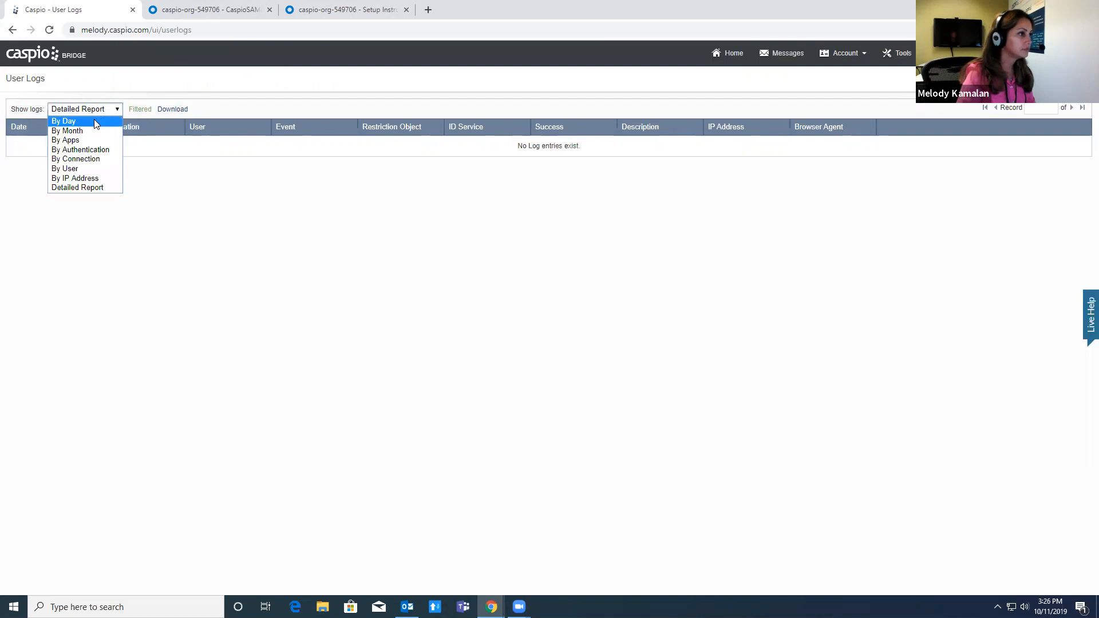
{"action": "left_click", "coordinate": [85, 150]}
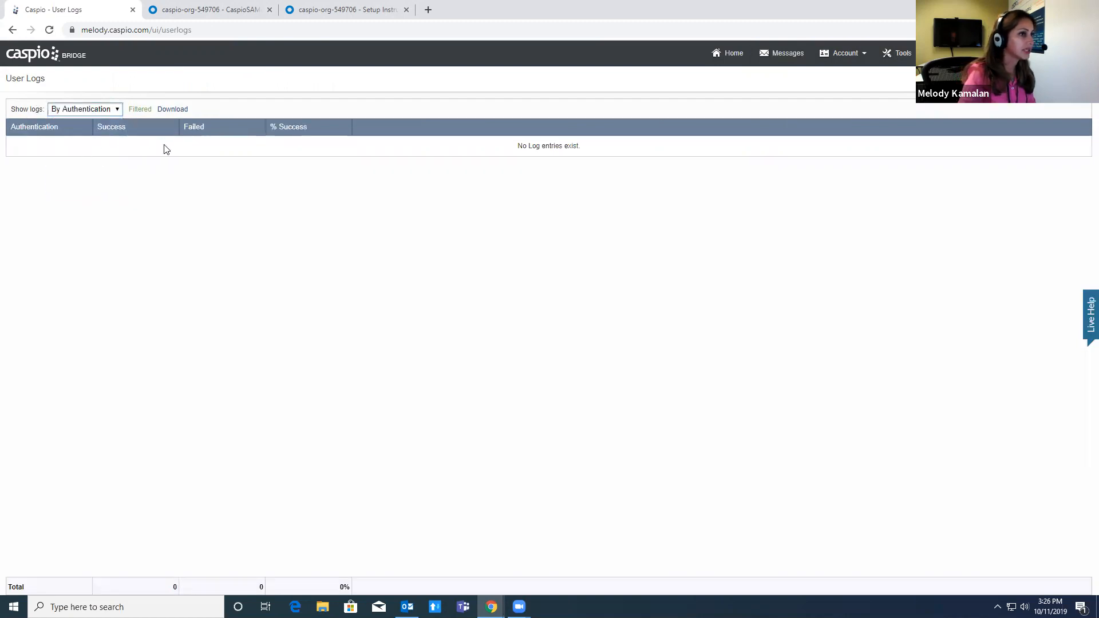
{"action": "left_click", "coordinate": [45, 34]}
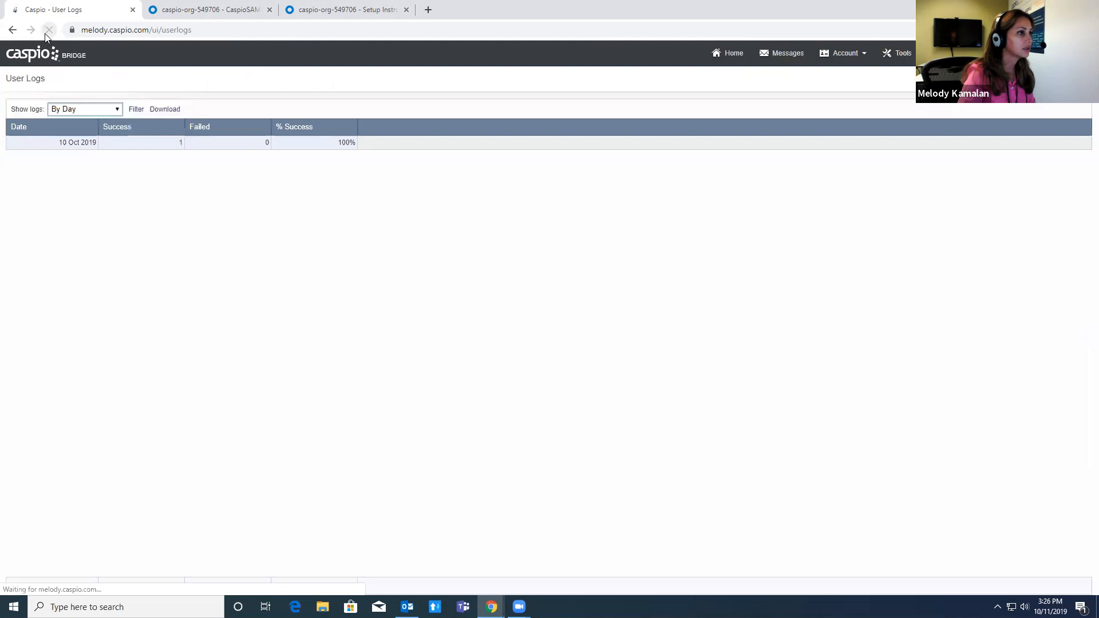
{"action": "left_click", "coordinate": [181, 143]}
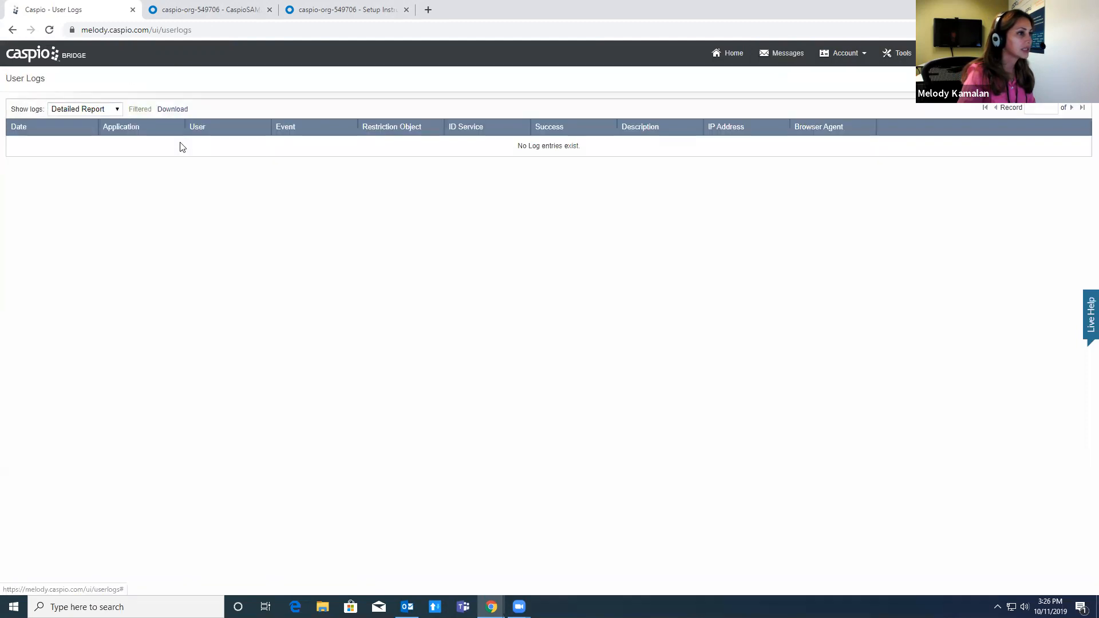
{"action": "left_click_drag", "start_coordinate": [602, 147], "coordinate": [498, 150]}
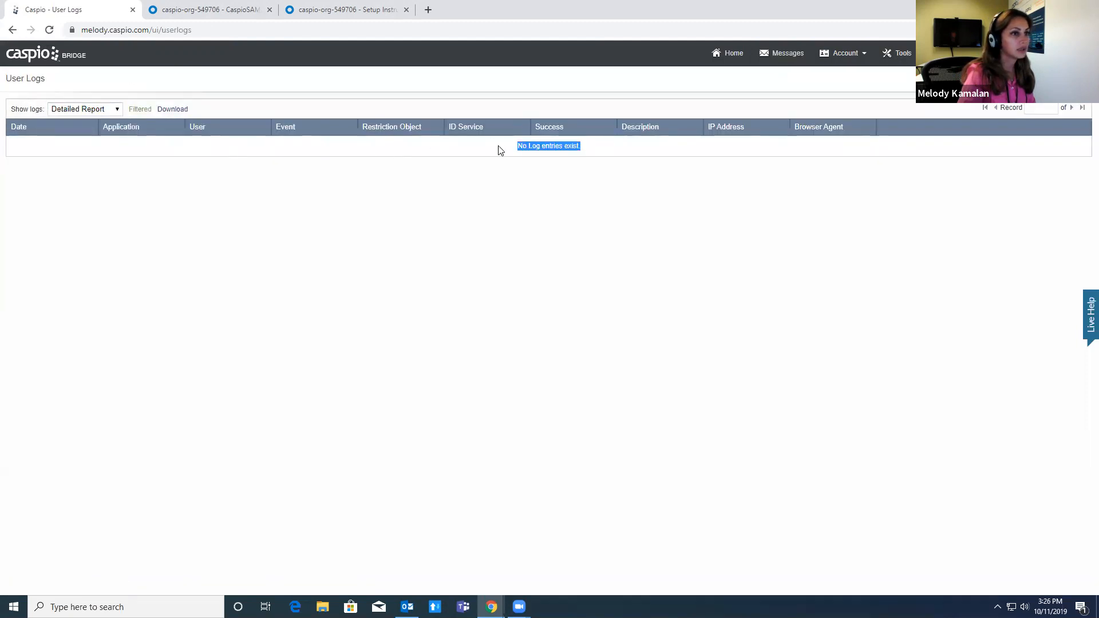
{"action": "left_click", "coordinate": [202, 11]}
{"action": "left_click", "coordinate": [56, 10]}
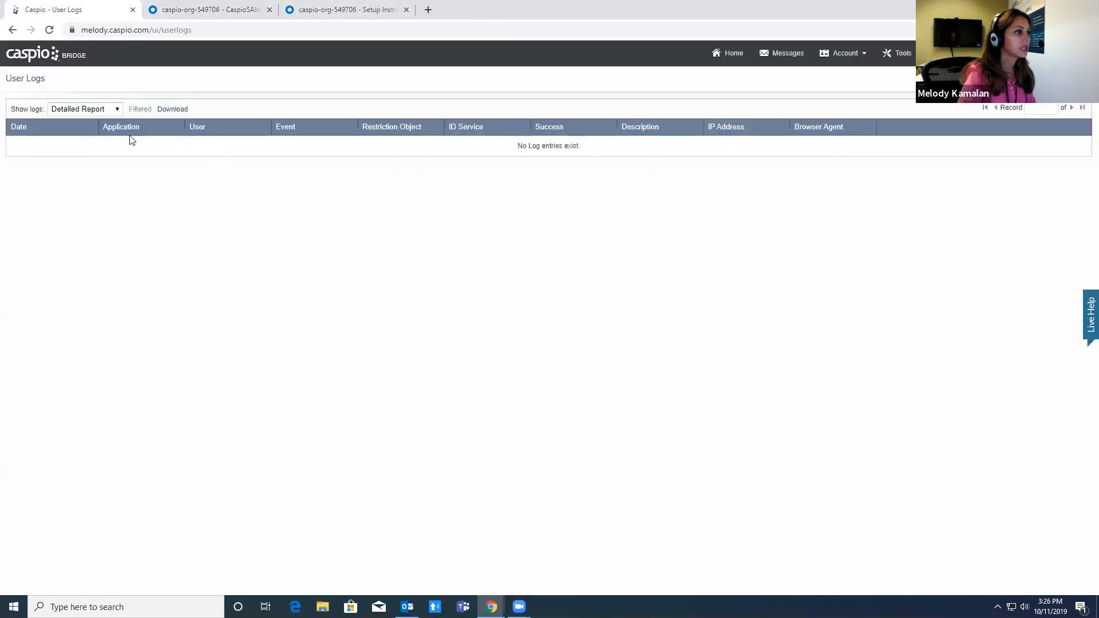
{"action": "left_click", "coordinate": [12, 31]}
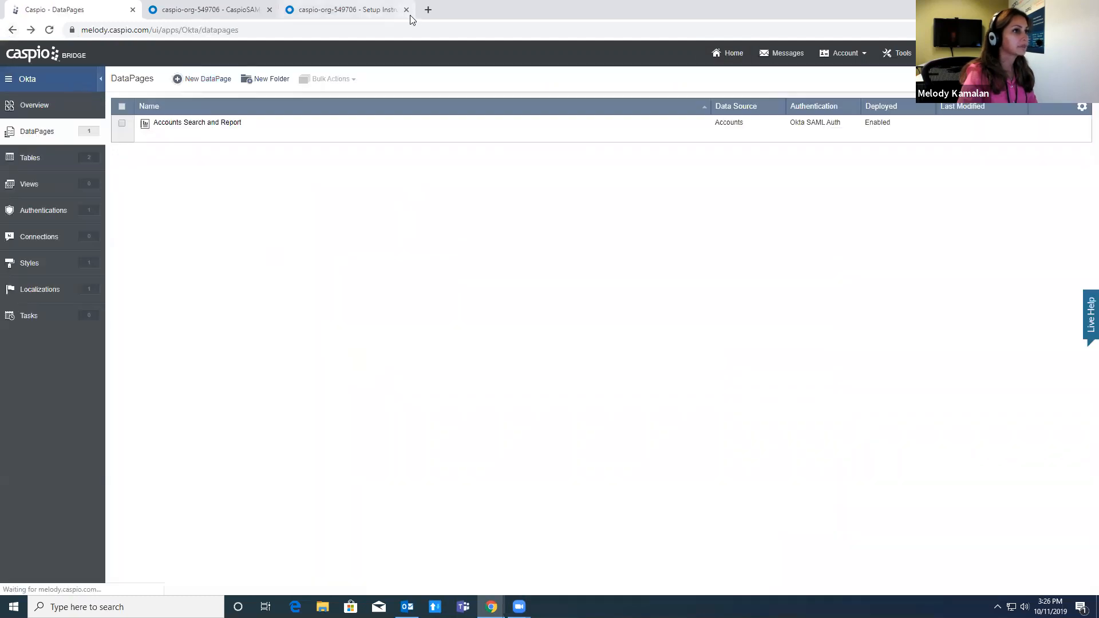
- Preview the Accounts Search and Report DataPage and log in
{"action": "left_click", "coordinate": [234, 137]}
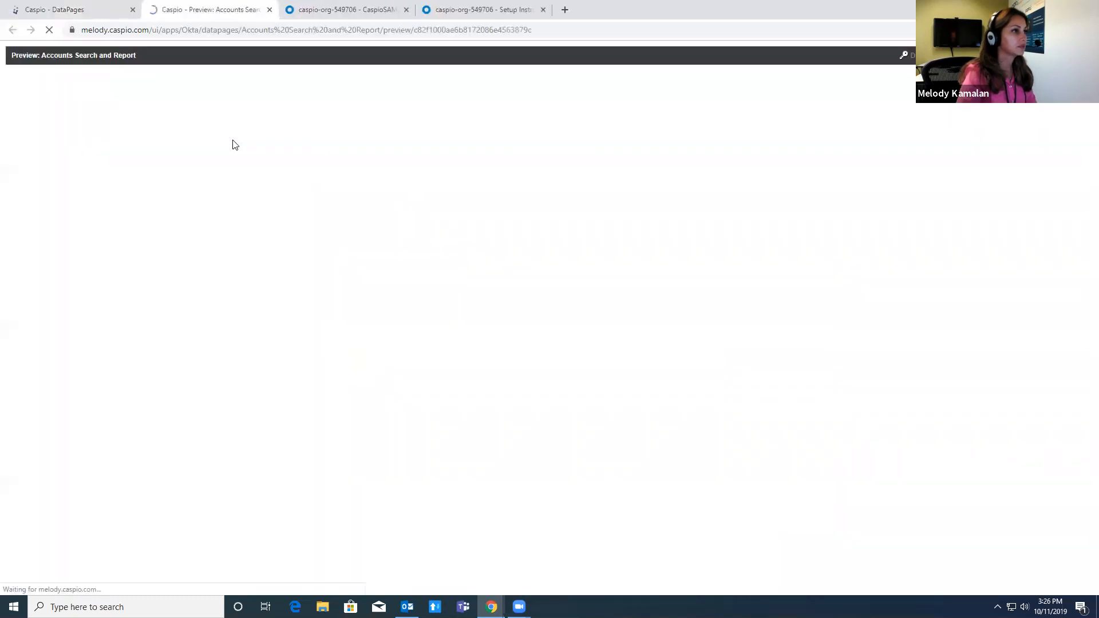
{"action": "left_click", "coordinate": [31, 83]}
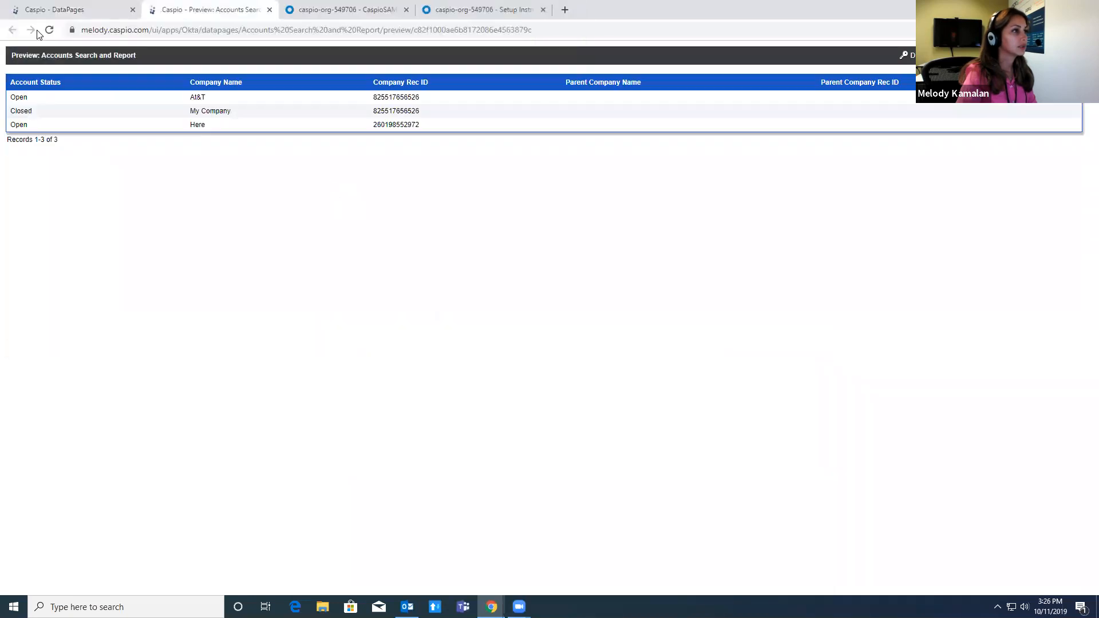
{"action": "left_click", "coordinate": [34, 12]}
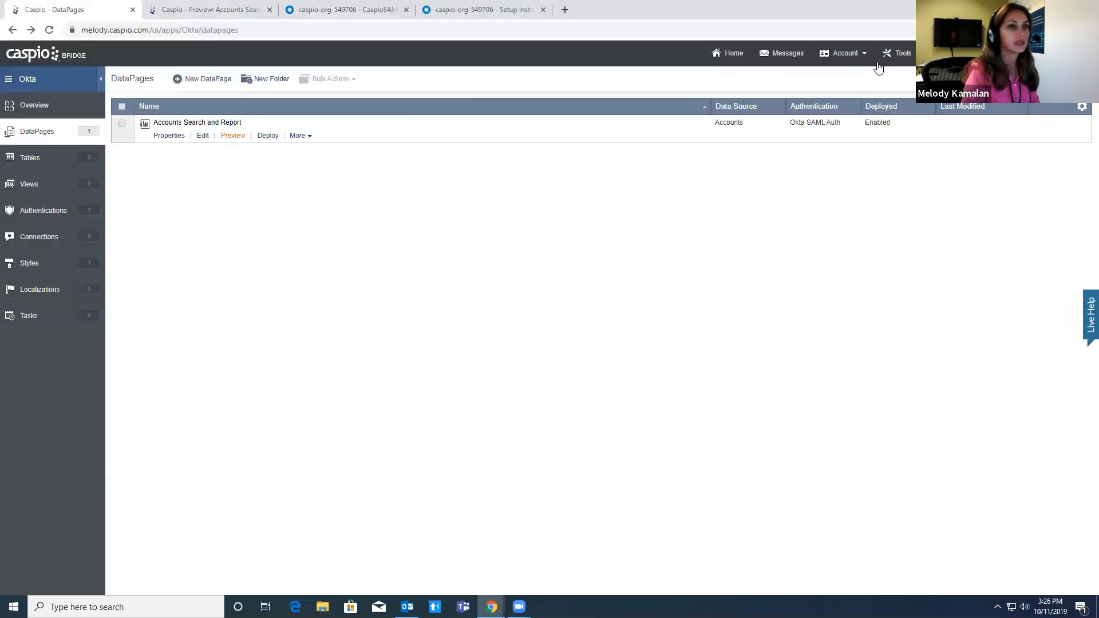
- Open the 10 Oct 2019 detailed User Logs report with its filter options shown
{"action": "left_click", "coordinate": [908, 61]}
{"action": "left_click", "coordinate": [897, 101]}
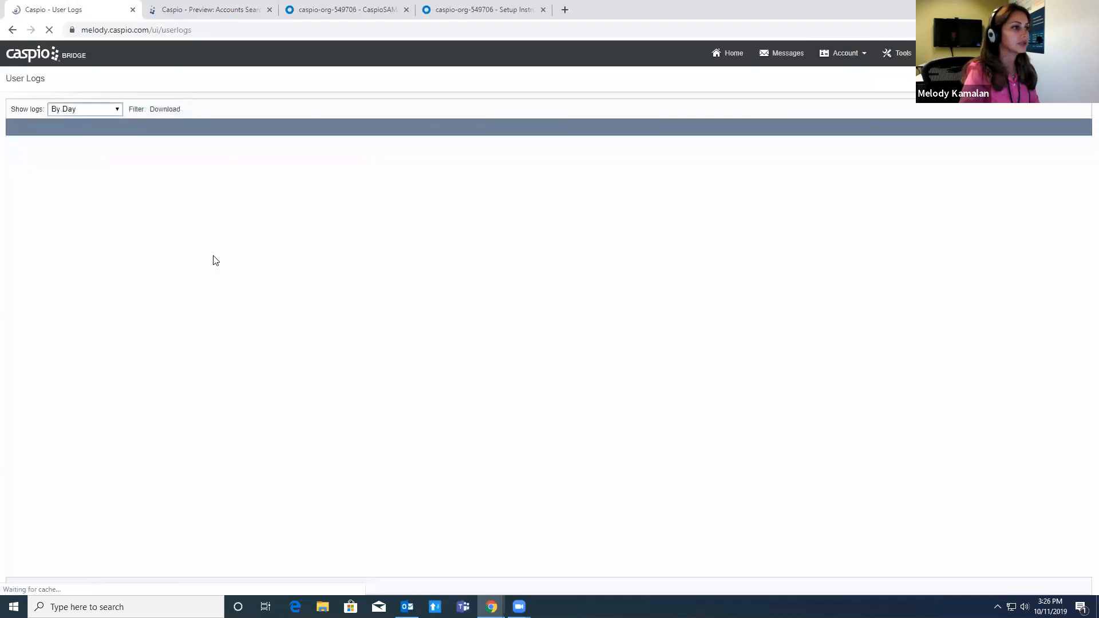
{"action": "left_click", "coordinate": [178, 146]}
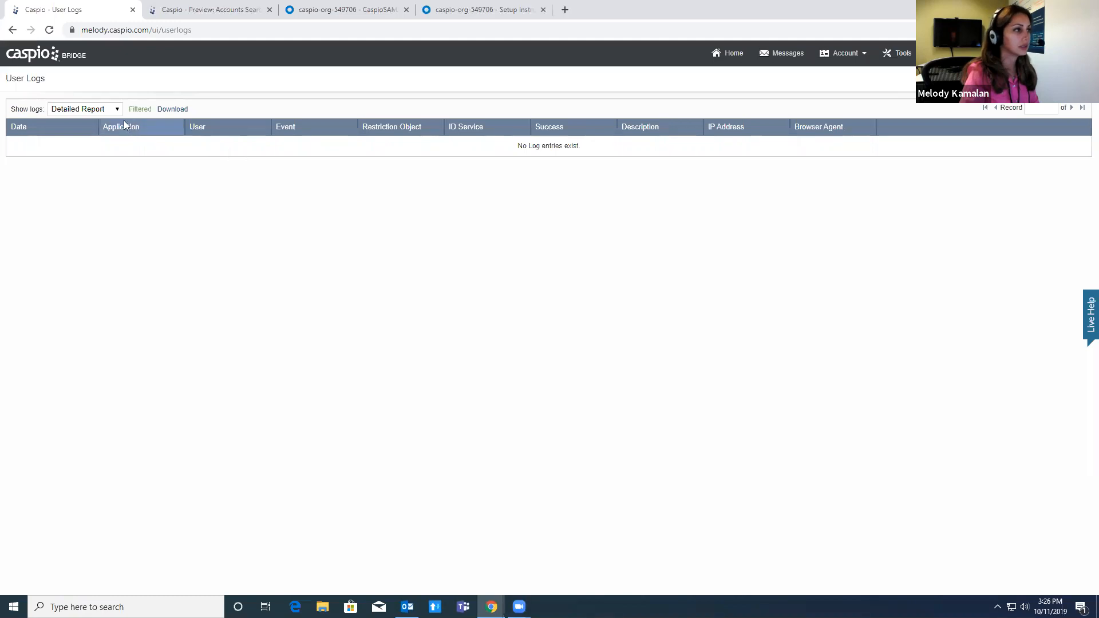
{"action": "left_click", "coordinate": [141, 110]}
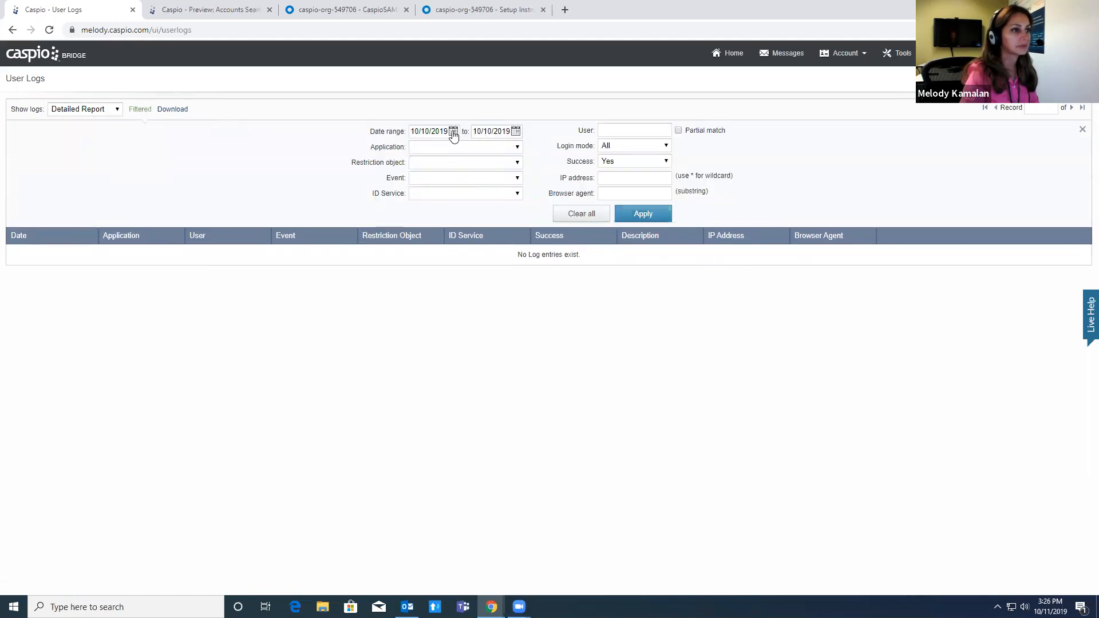
- Set the log date range from 10/2/2019 to 10/18/2019 and apply it
{"action": "left_click", "coordinate": [453, 133]}
{"action": "left_click", "coordinate": [421, 169]}
{"action": "left_click", "coordinate": [516, 133]}
{"action": "left_click", "coordinate": [504, 191]}
{"action": "left_click", "coordinate": [635, 218]}
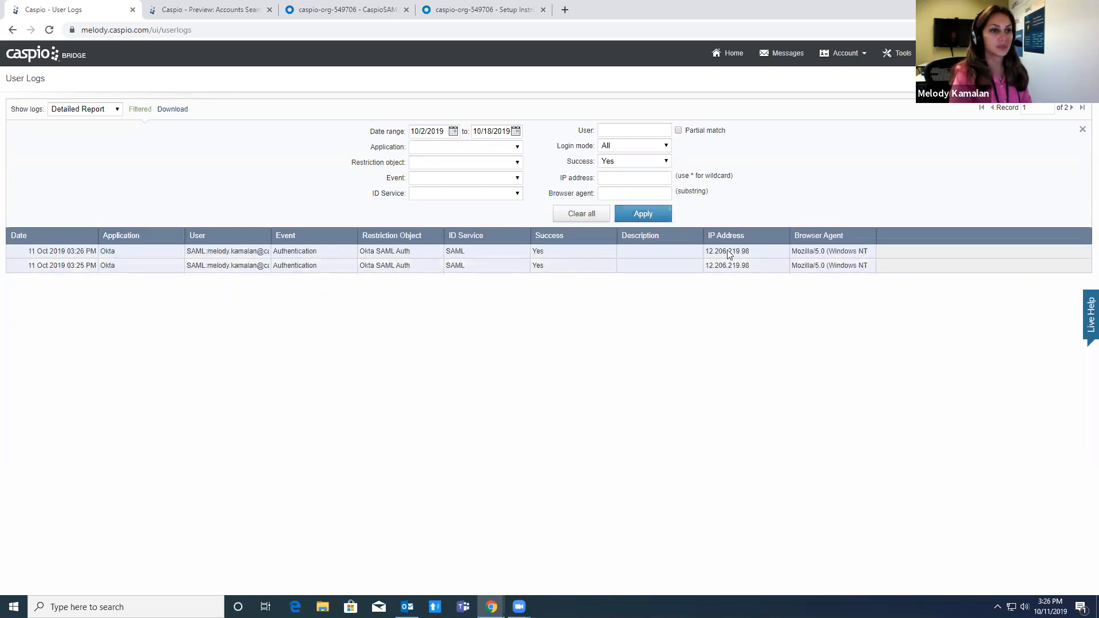
- Widen the log's User column and select the logged-in user's SAML identity
{"action": "left_click_drag", "start_coordinate": [431, 246], "coordinate": [621, 252]}
{"action": "left_click_drag", "start_coordinate": [299, 252], "coordinate": [183, 254]}
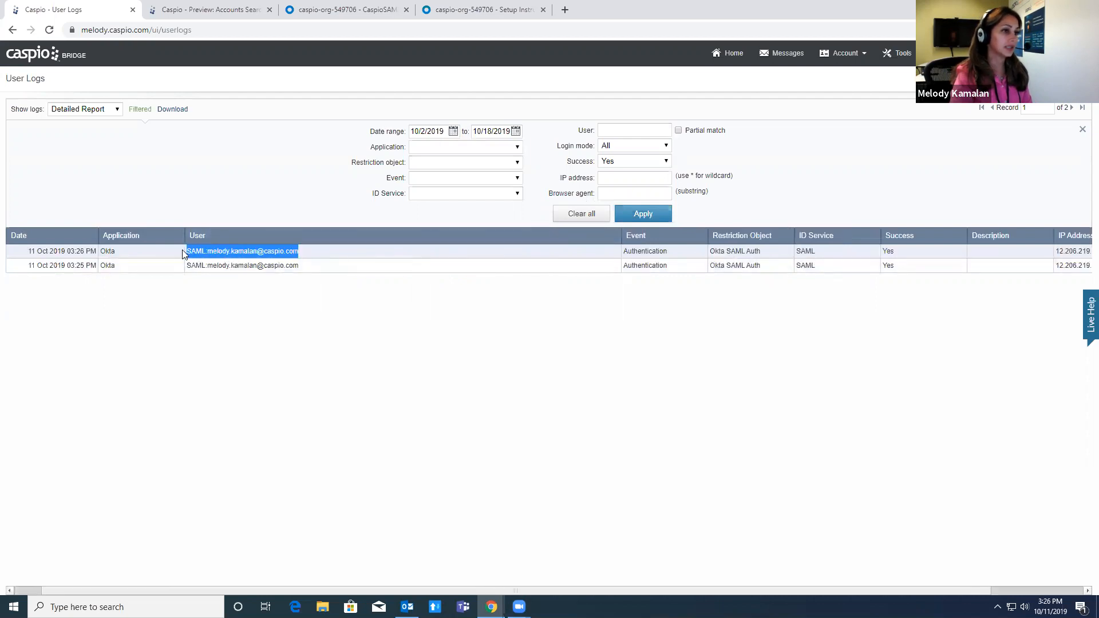
{"action": "left_click", "coordinate": [183, 12]}
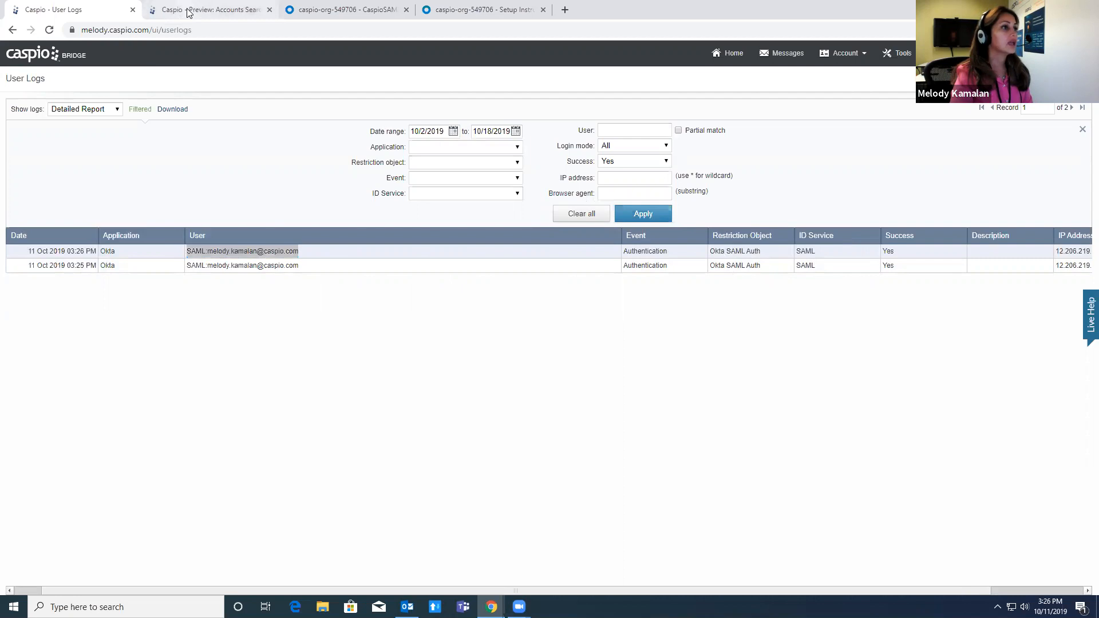
{"action": "left_click", "coordinate": [321, 12]}
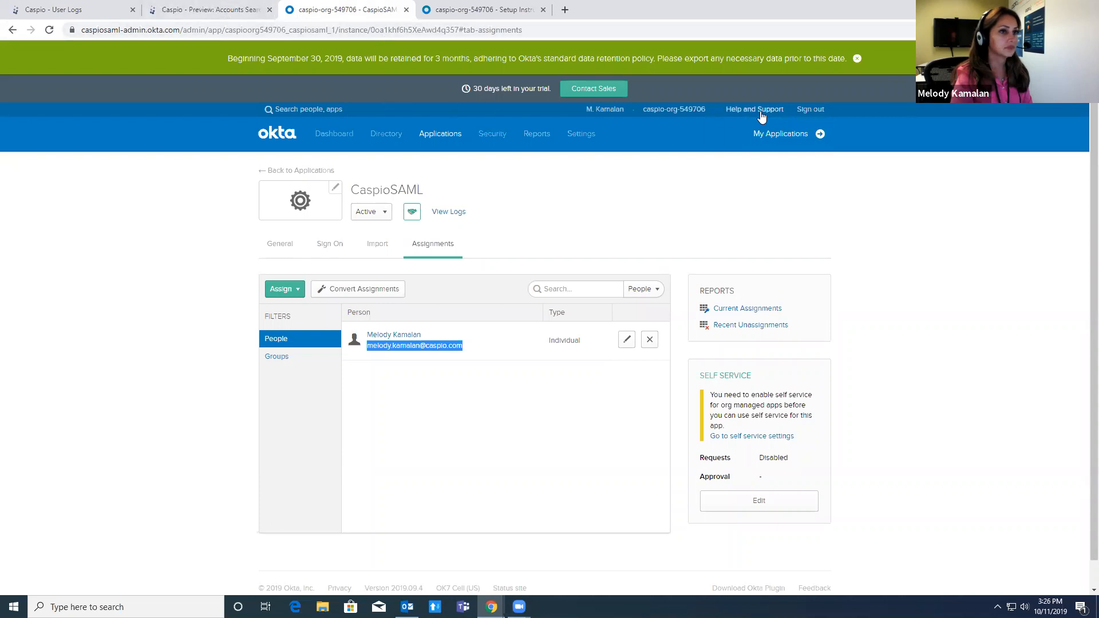
- Visit the Okta dashboard, close the extra sign-in tab, and go back from User Logs to DataPages
{"action": "left_click", "coordinate": [277, 126]}
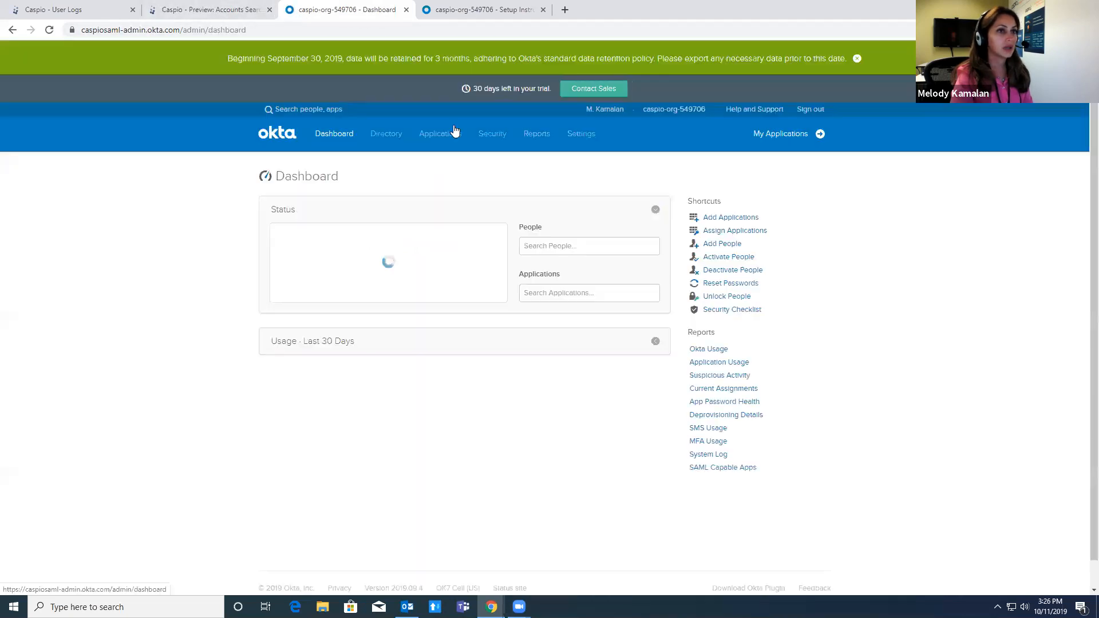
{"action": "left_click", "coordinate": [406, 9]}
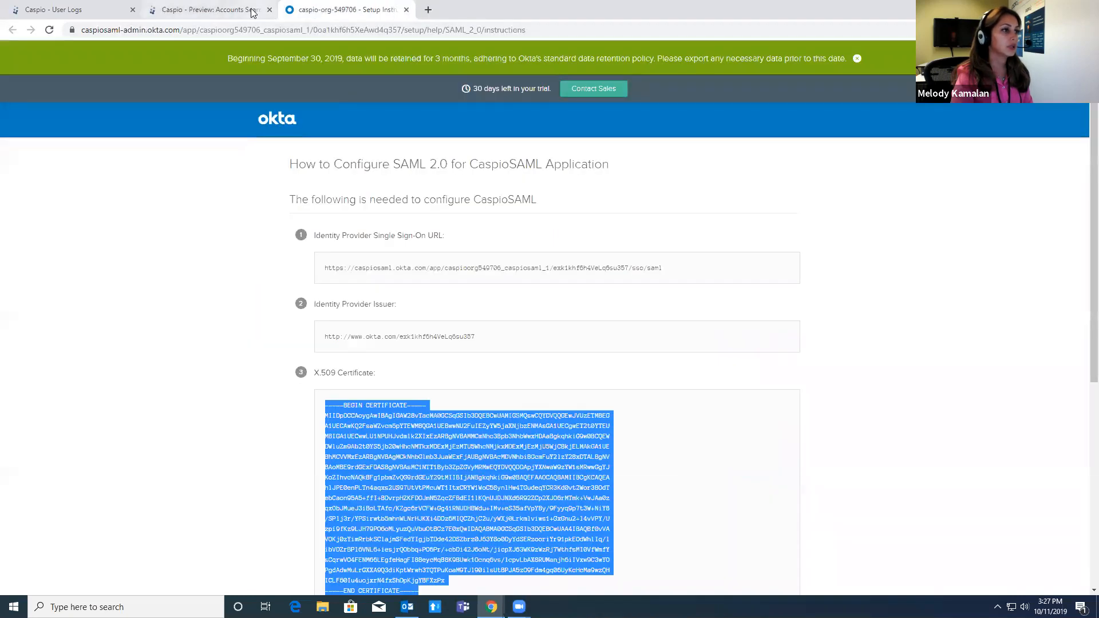
{"action": "left_click", "coordinate": [252, 12]}
{"action": "left_click", "coordinate": [65, 11]}
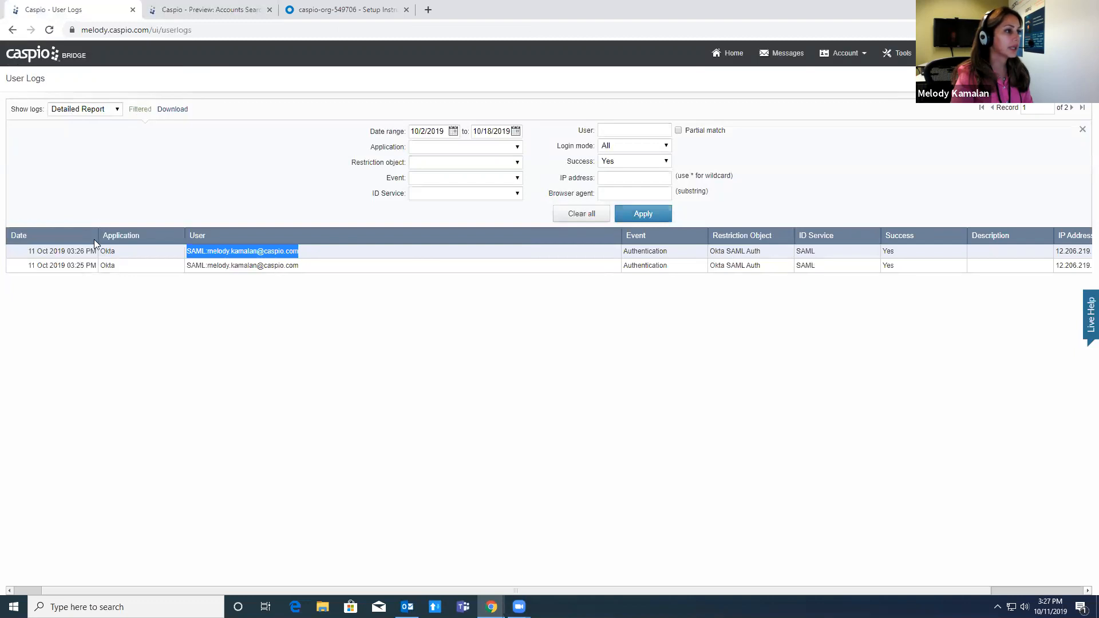
{"action": "left_click", "coordinate": [13, 31]}
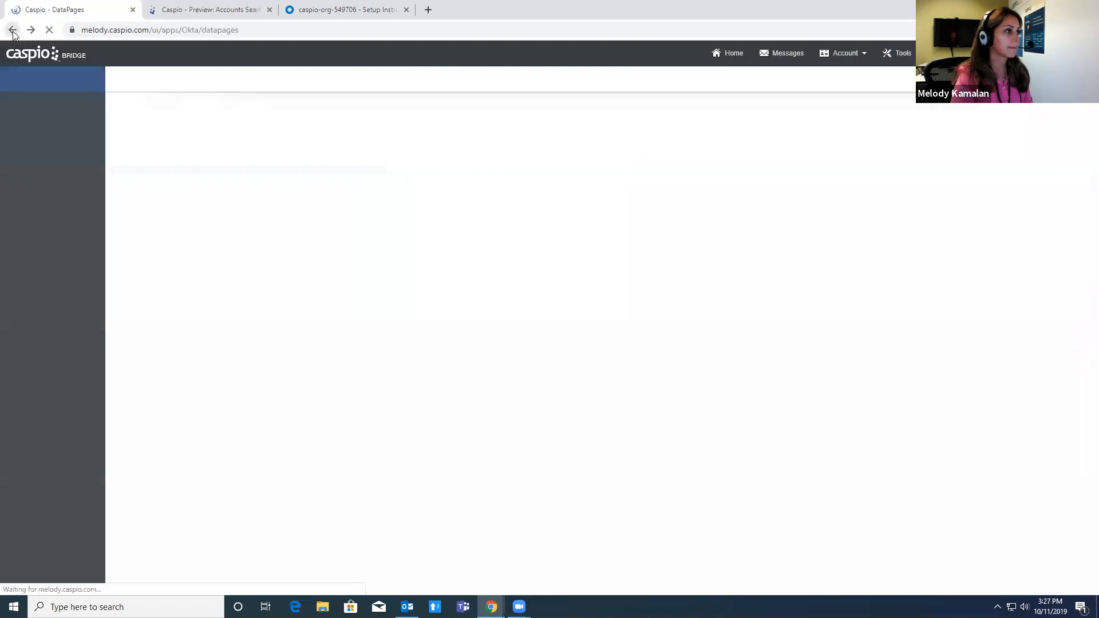
- Attempt an Okta login on the Accounts Search and Report preview using a wrong password
{"action": "left_click", "coordinate": [232, 137]}
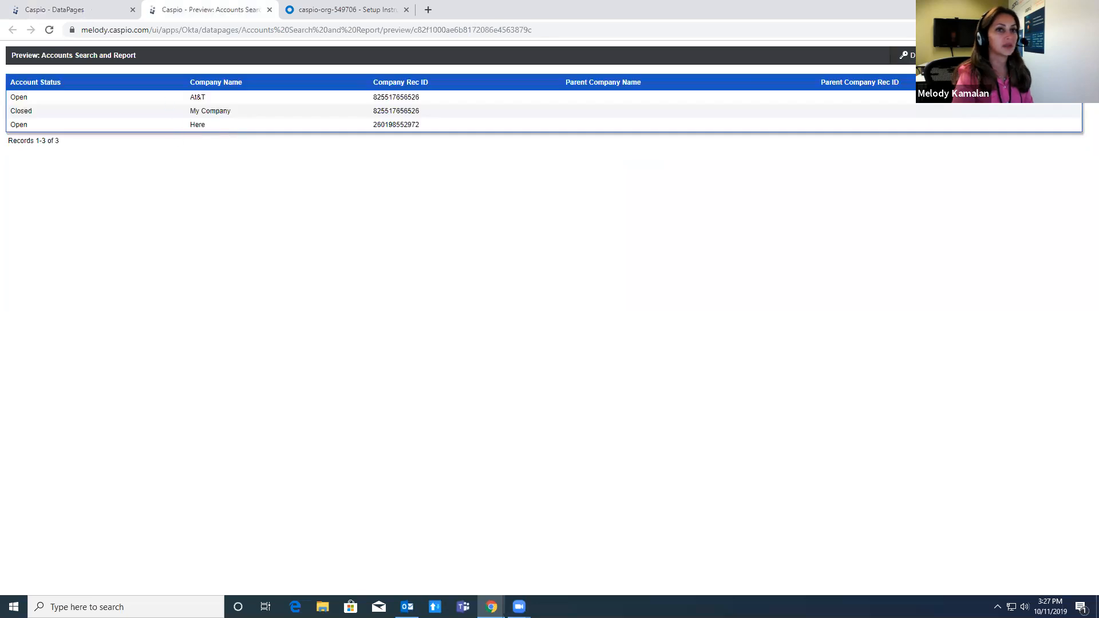
{"action": "left_click", "coordinate": [27, 80]}
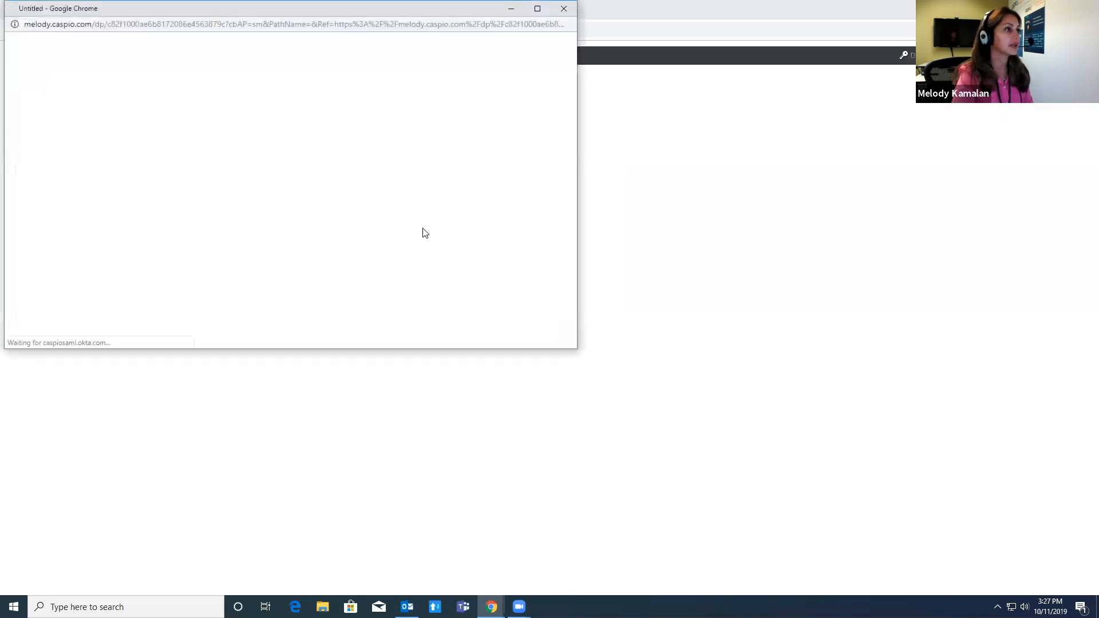
{"action": "left_click", "coordinate": [240, 262]}
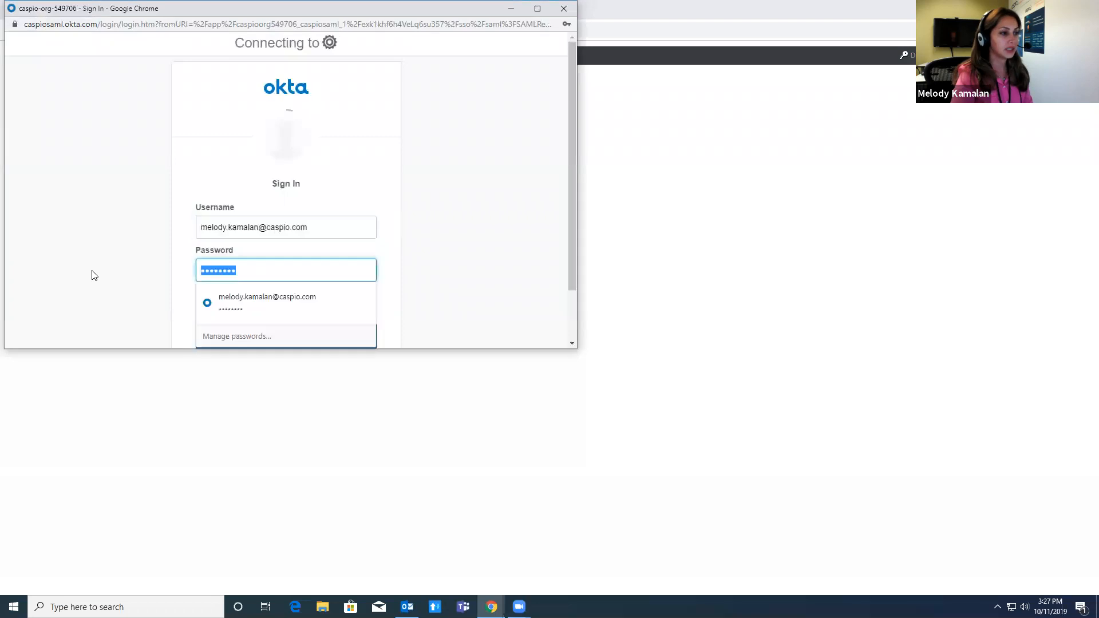
{"action": "type", "text": "•••"}
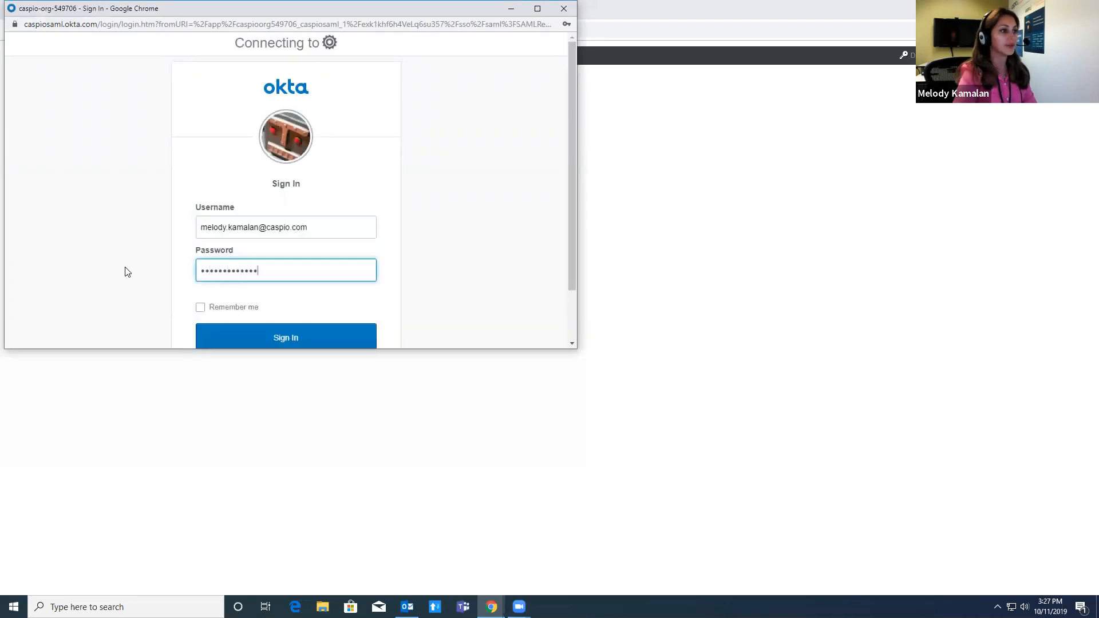
{"action": "left_click", "coordinate": [272, 340]}
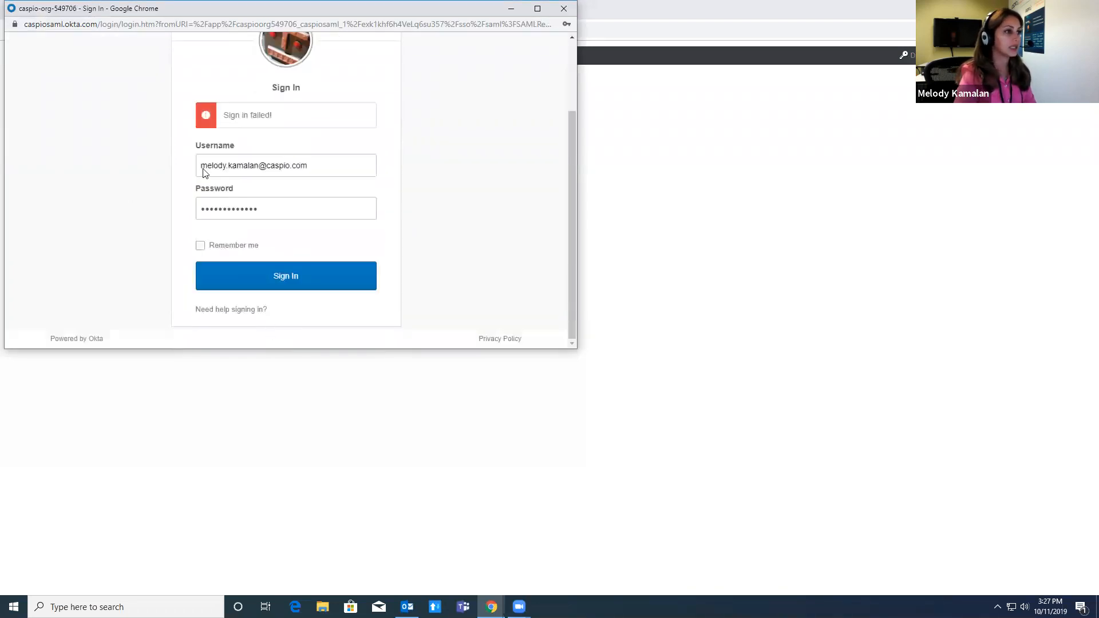
{"action": "left_click", "coordinate": [564, 8]}
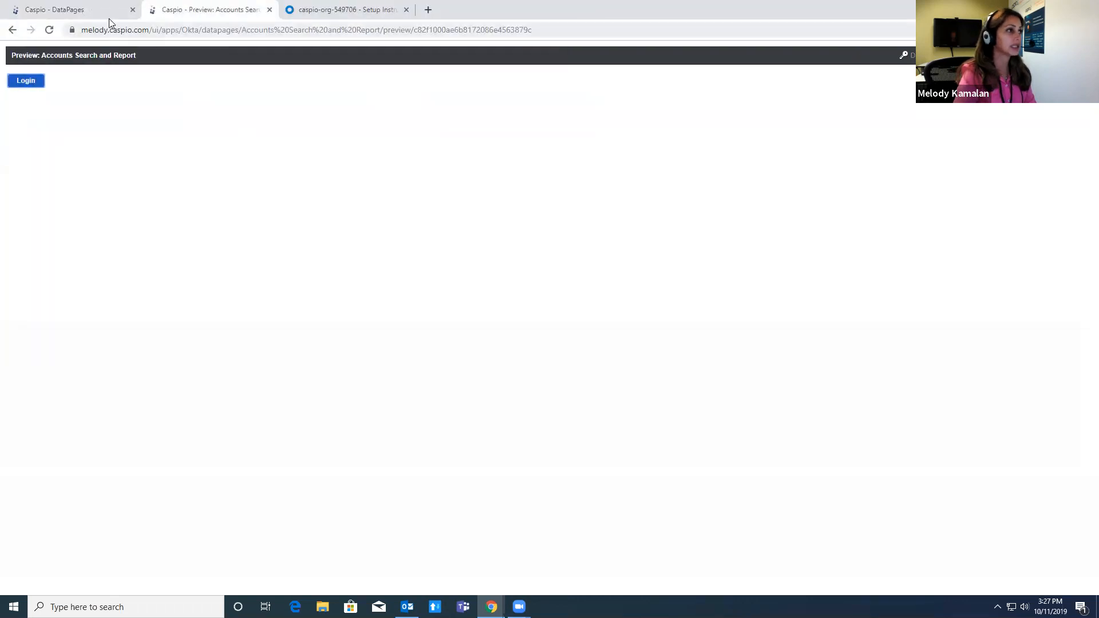
{"action": "left_click", "coordinate": [109, 10]}
{"action": "left_click", "coordinate": [909, 58]}
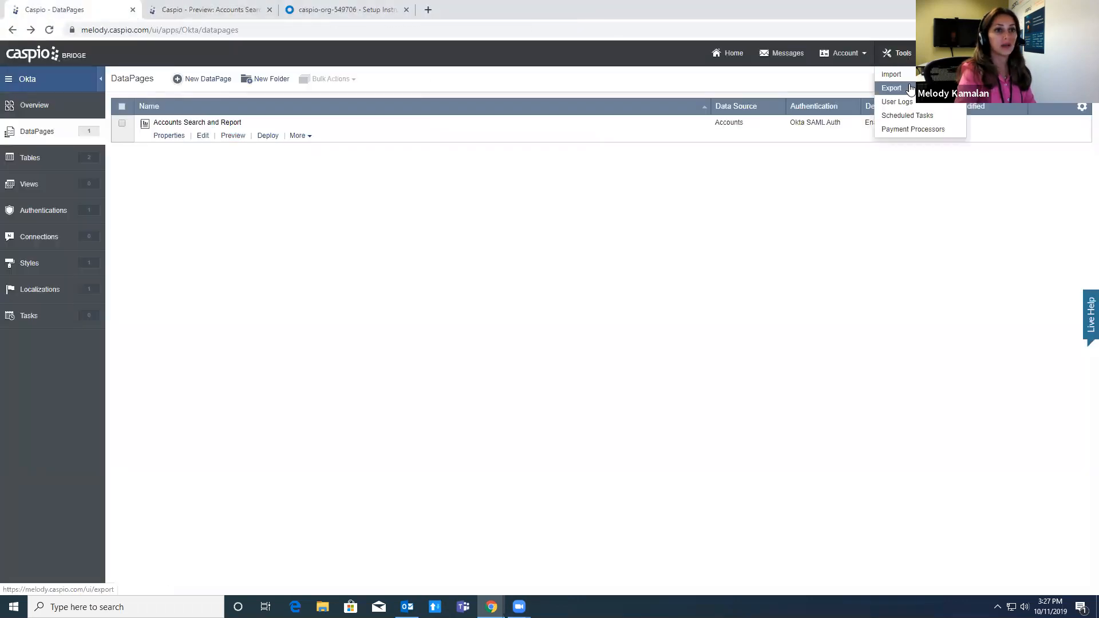
- Reload User Logs showing 2 successful, 0 failed logins, then preview Accounts Search and Report again
{"action": "left_click", "coordinate": [900, 100]}
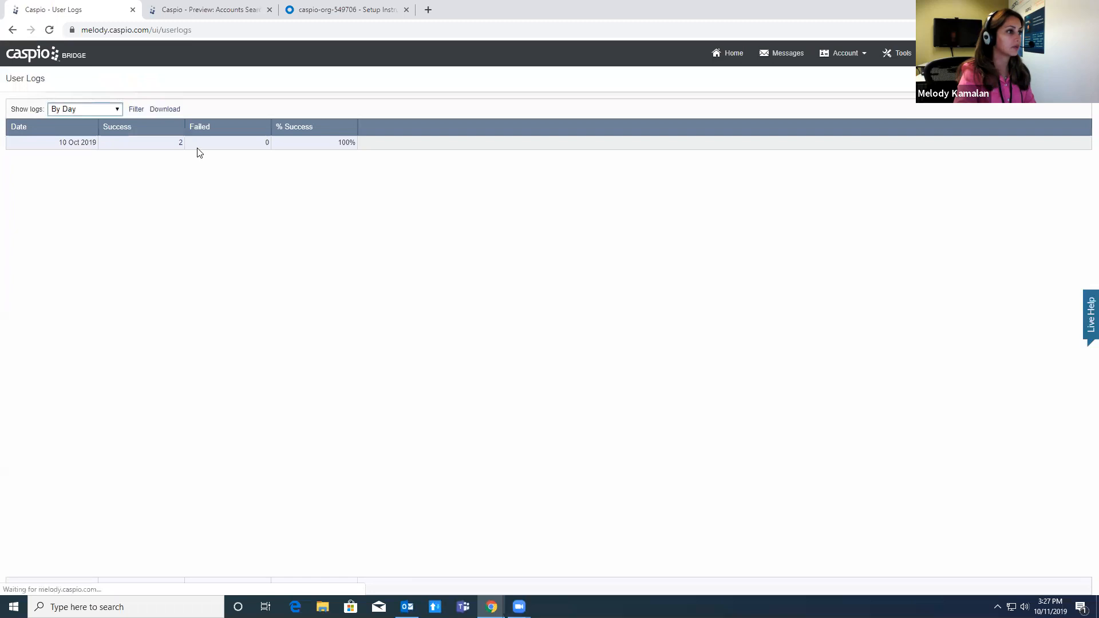
{"action": "left_click", "coordinate": [48, 31]}
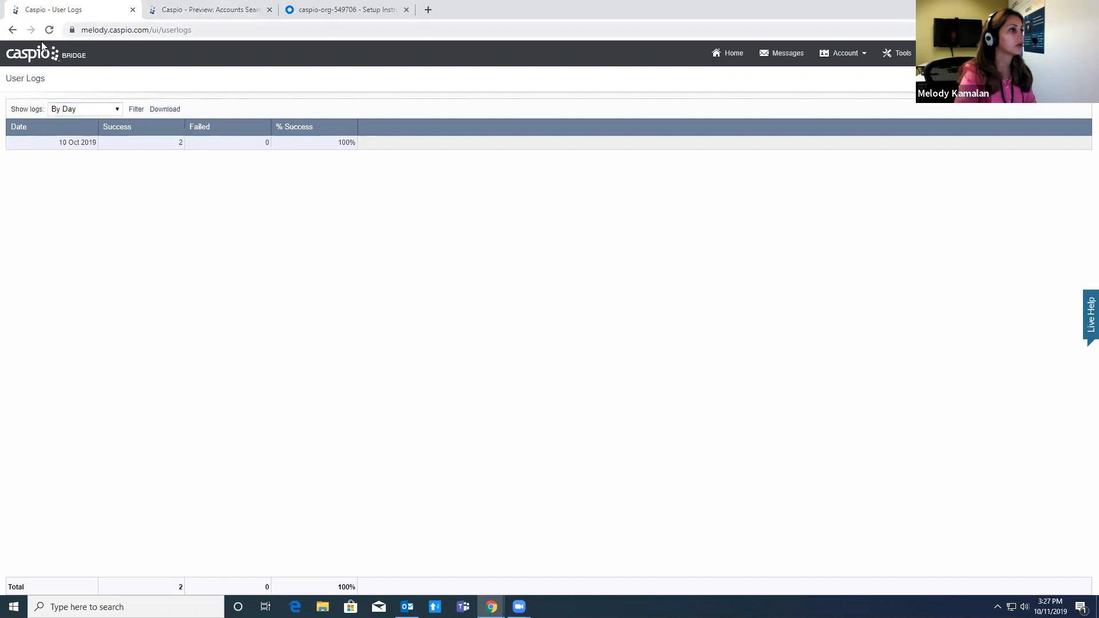
{"action": "left_click", "coordinate": [19, 33]}
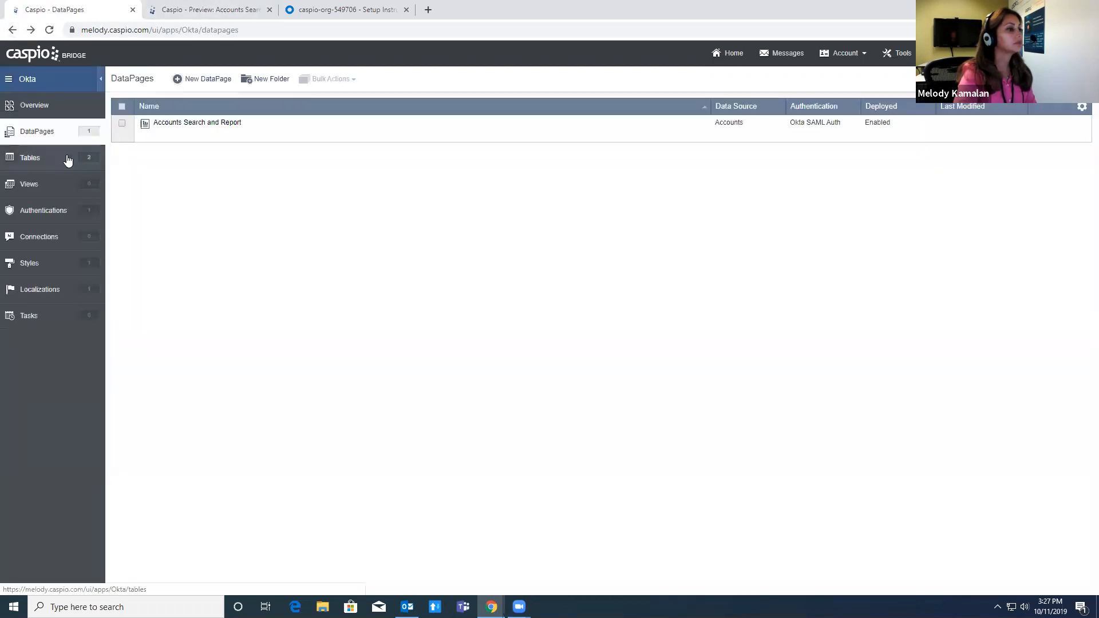
{"action": "left_click", "coordinate": [233, 138]}
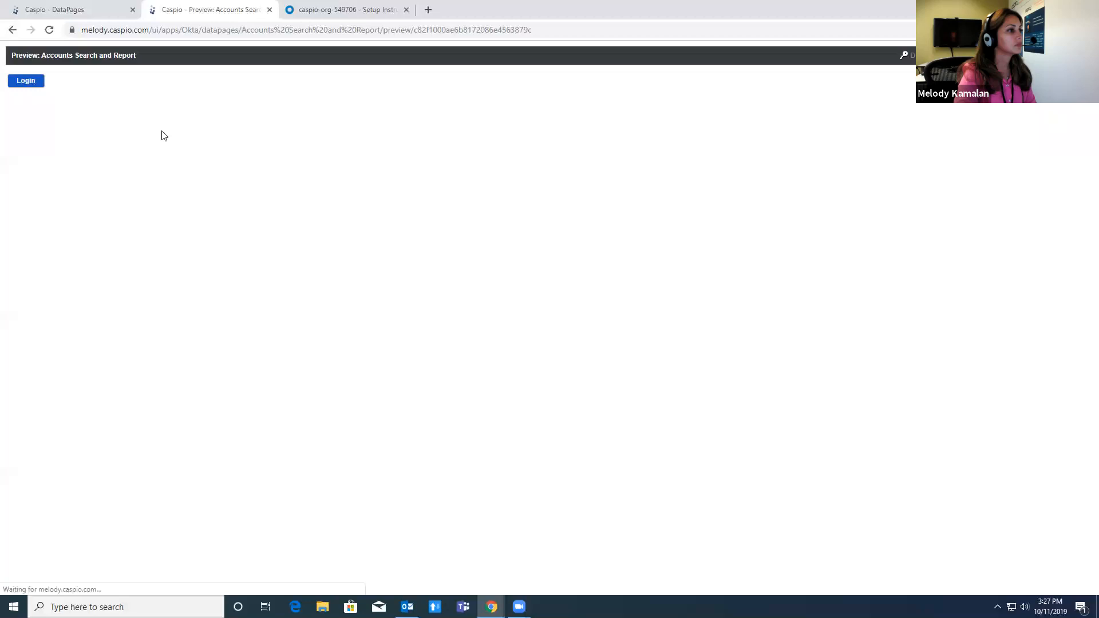
- Open the User Logs and filter them to 9/3/2019 through 10/18/2019
{"action": "left_click", "coordinate": [51, 14]}
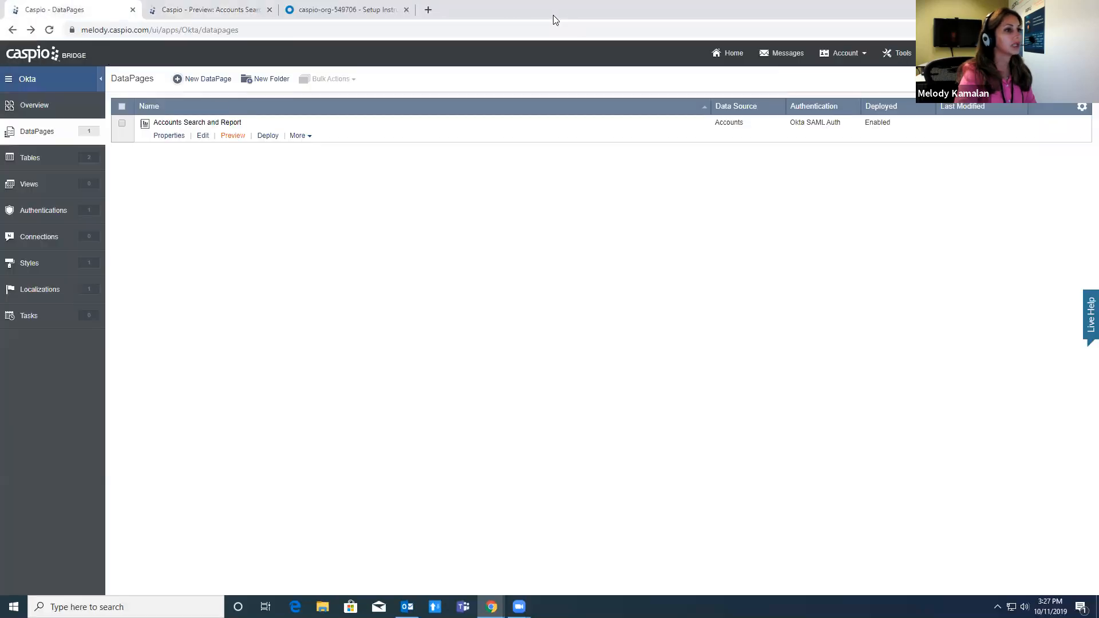
{"action": "left_click", "coordinate": [897, 53]}
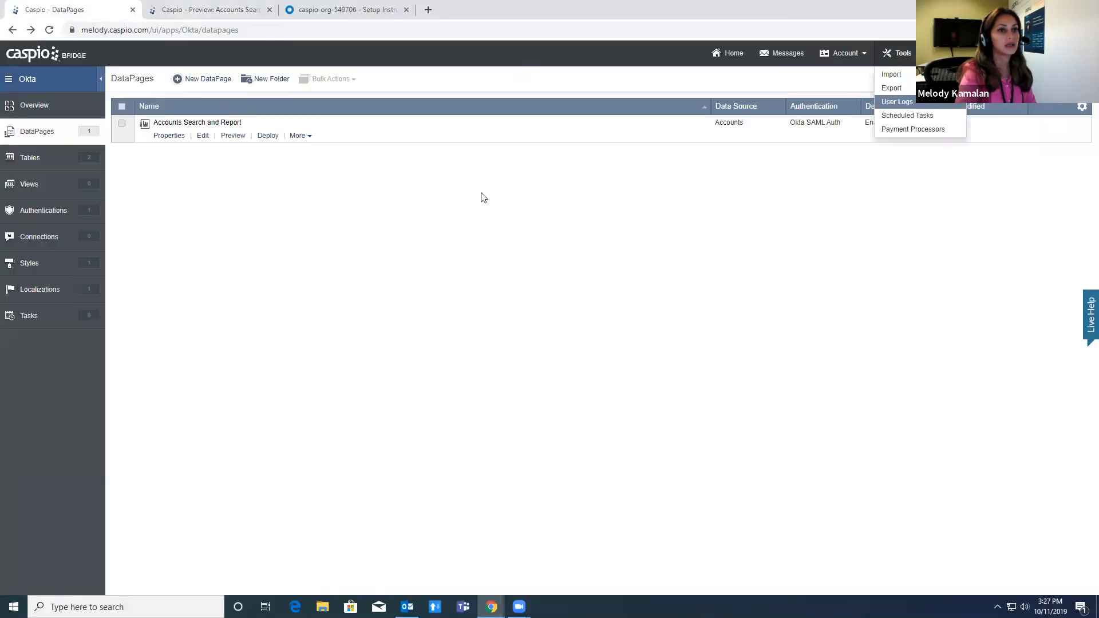
{"action": "left_click", "coordinate": [897, 101]}
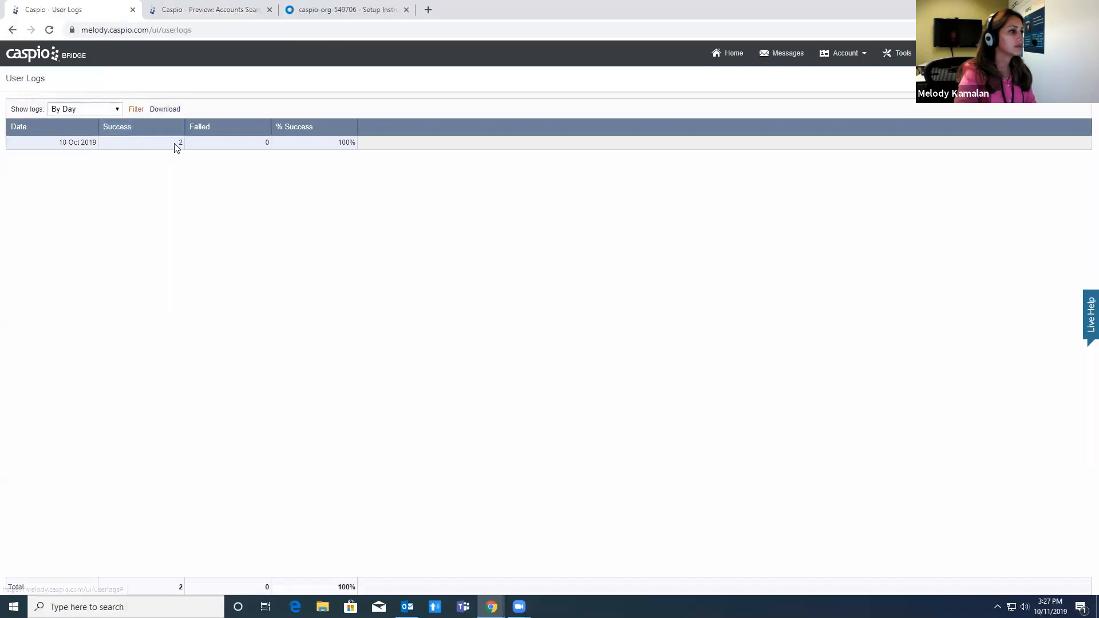
{"action": "left_click", "coordinate": [515, 132]}
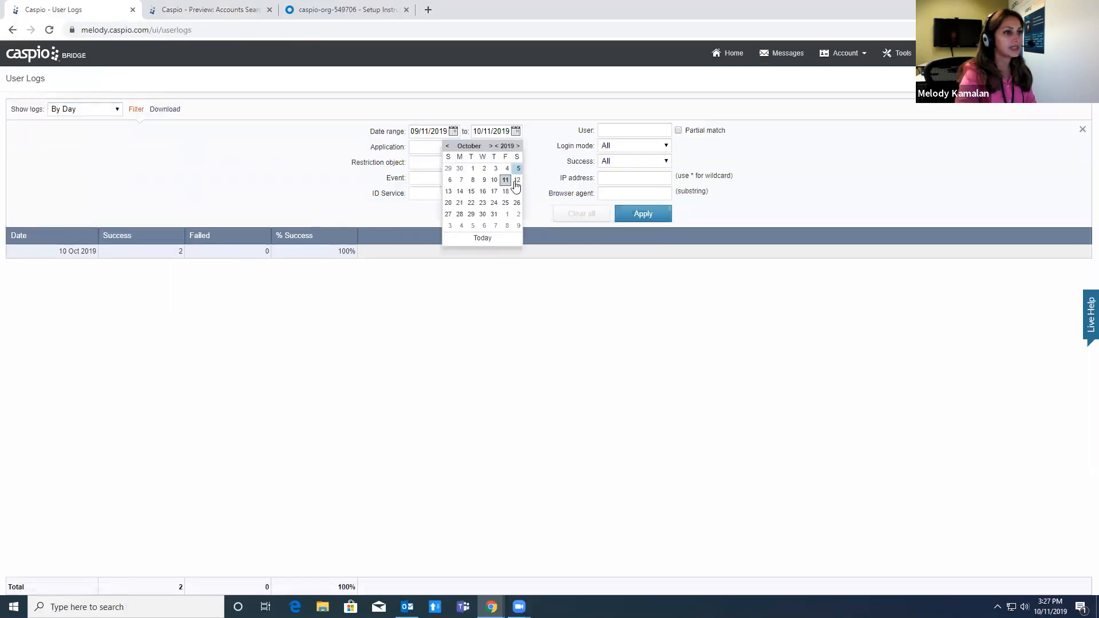
{"action": "left_click", "coordinate": [506, 194]}
{"action": "left_click", "coordinate": [454, 132]}
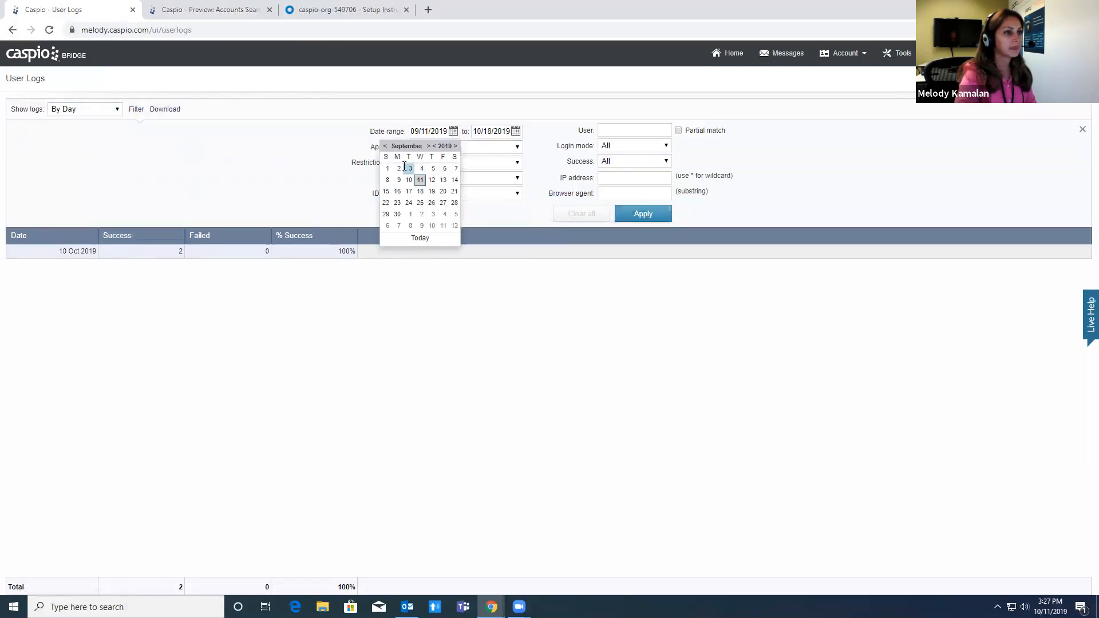
{"action": "left_click", "coordinate": [409, 168]}
{"action": "left_click", "coordinate": [641, 212]}
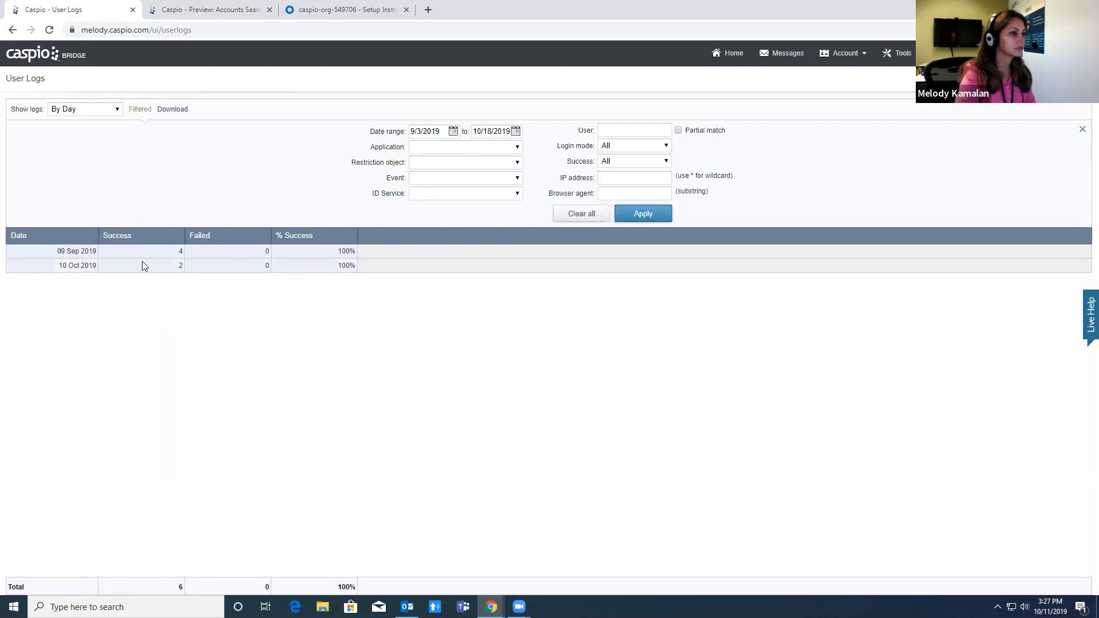
- Group the logs by Authentication and list the detailed successful Okta SAML Auth logins
{"action": "left_click", "coordinate": [105, 111]}
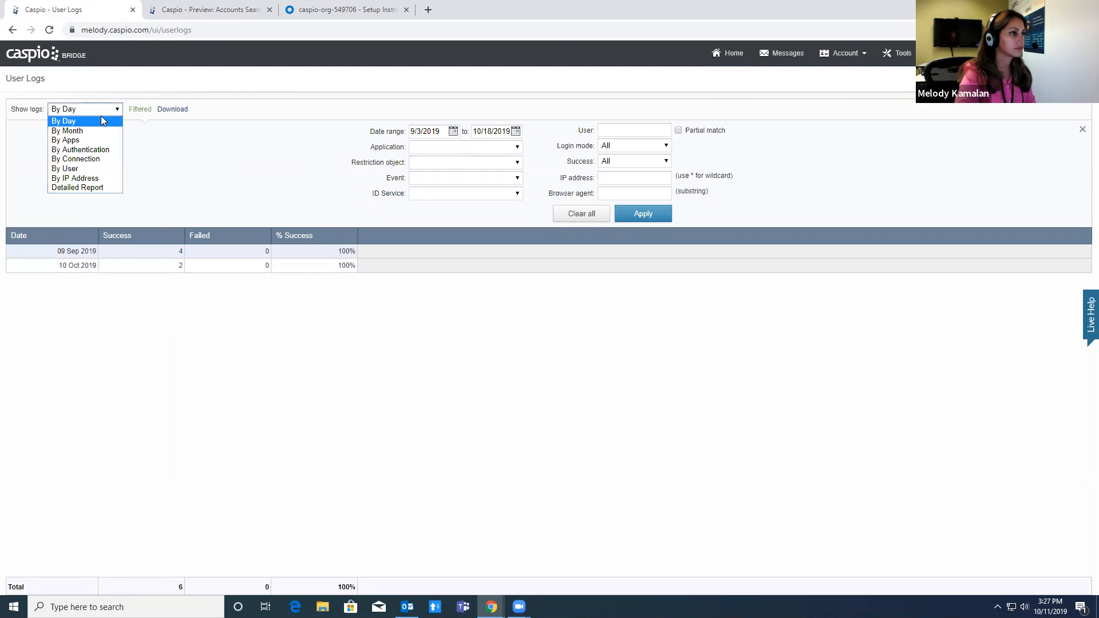
{"action": "left_click", "coordinate": [94, 148]}
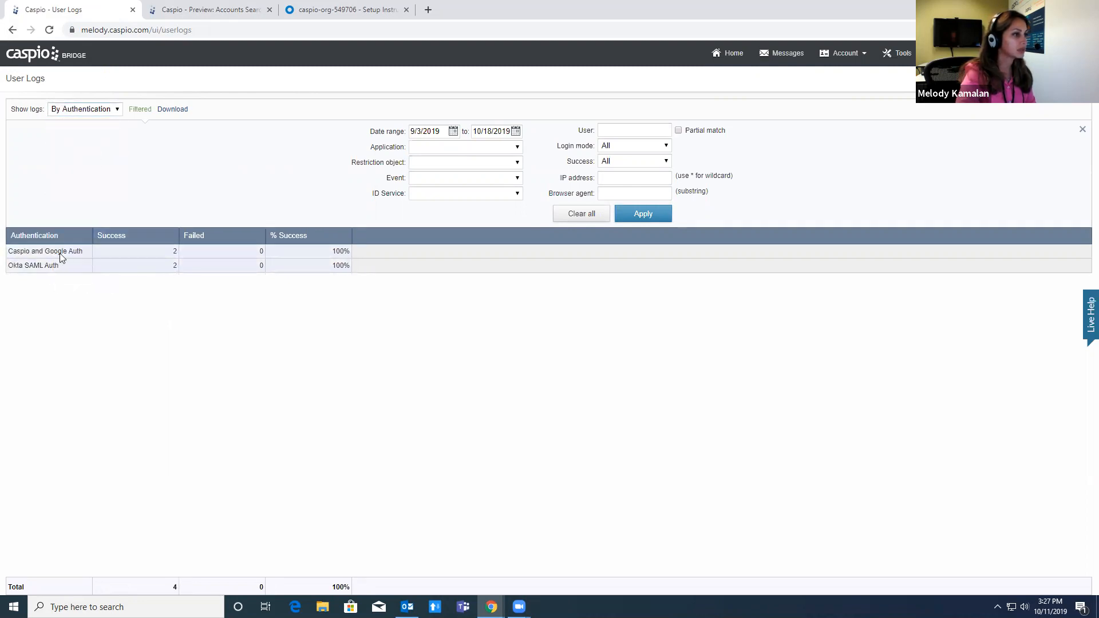
{"action": "left_click", "coordinate": [174, 266]}
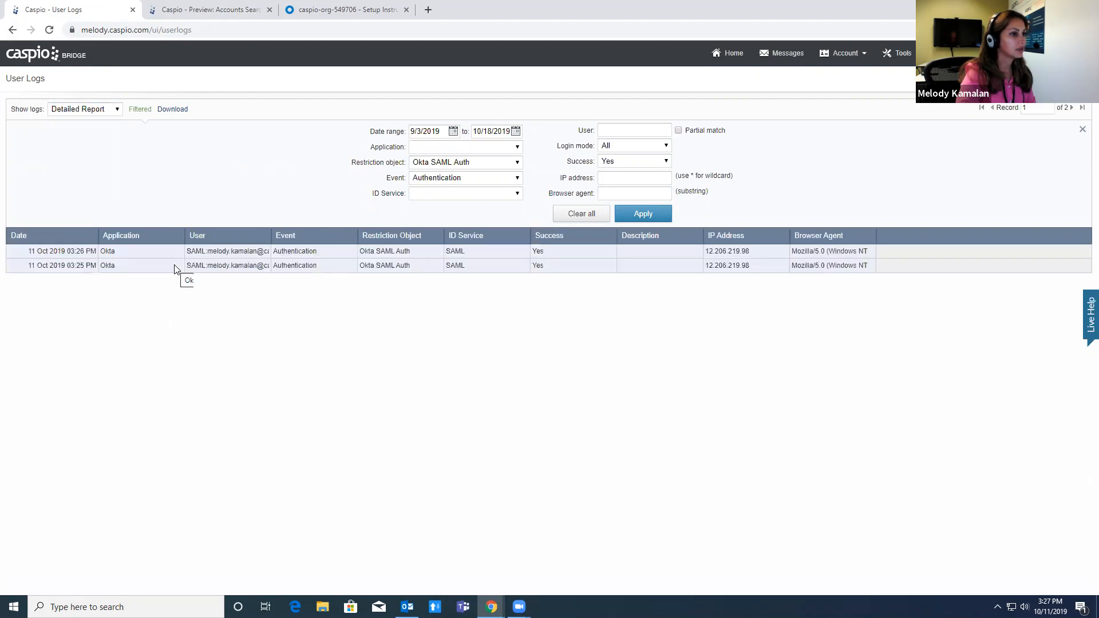
{"action": "left_click", "coordinate": [421, 270]}
- Start an Okta login from the Accounts Search preview, re-enter the password and sign in
{"action": "left_click", "coordinate": [176, 11]}
{"action": "left_click", "coordinate": [38, 81]}
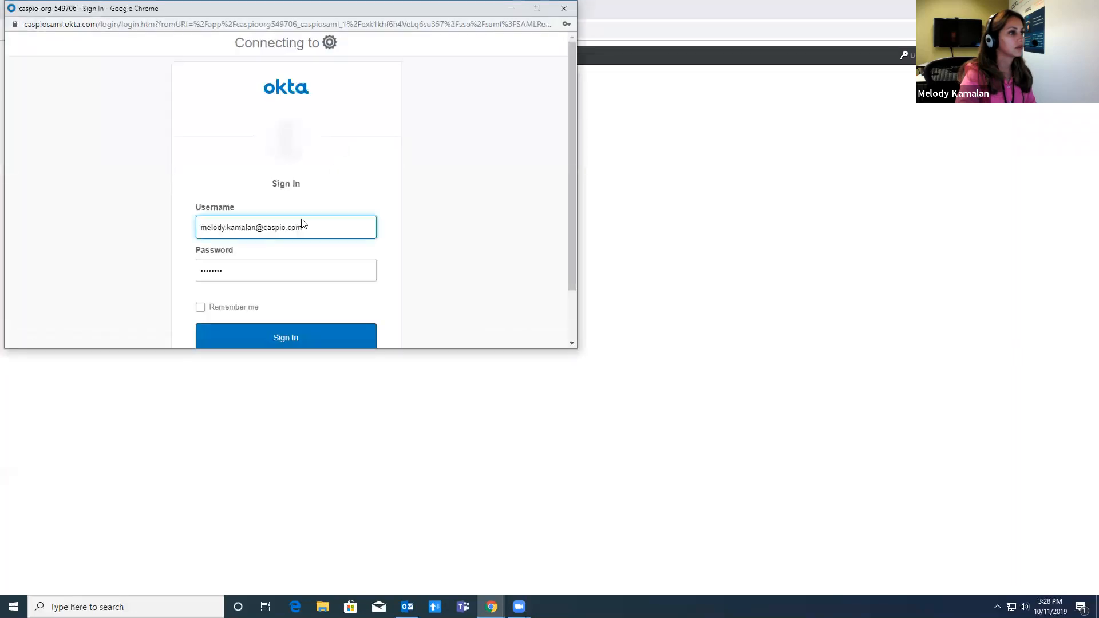
{"action": "left_click", "coordinate": [298, 277]}
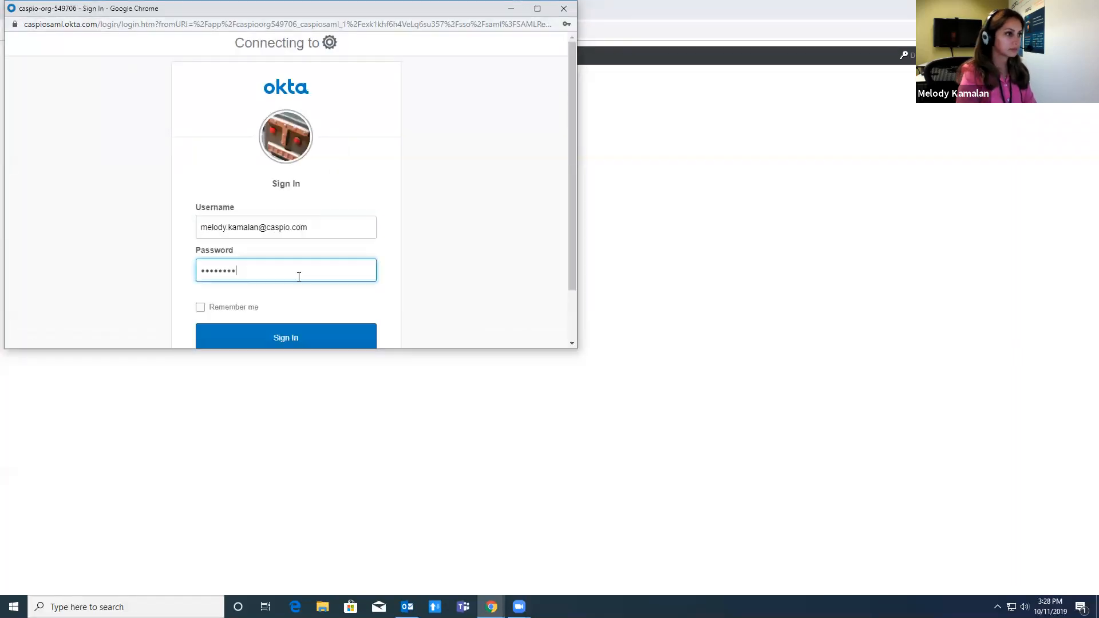
{"action": "key", "text": "BackSpace"}
{"action": "key", "text": "BackSpace"}
{"action": "key", "text": "BackSpace"}
{"action": "key", "text": "BackSpace"}
{"action": "key", "text": "BackSpace"}
{"action": "key", "text": "BackSpace"}
{"action": "type", "text": "•••••••••"}
{"action": "left_click", "coordinate": [279, 340]}
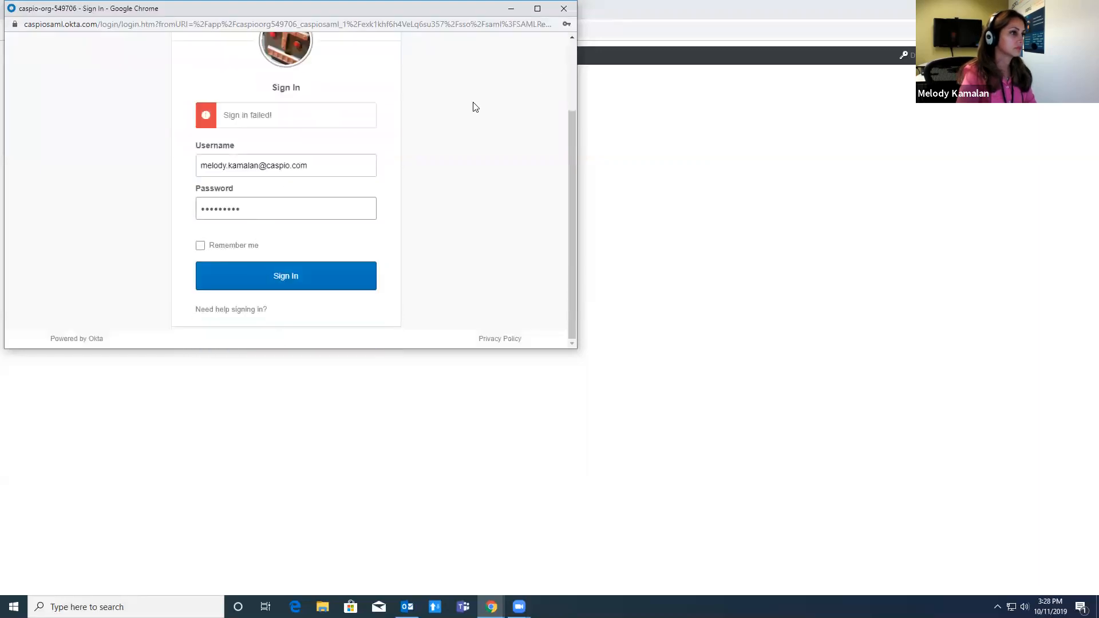
- Retype the password, alter the username's name part, and submit the sign-in again
{"action": "left_click", "coordinate": [267, 209]}
{"action": "key", "text": "ctrl+a"}
{"action": "type", "text": "••••••••••••••"}
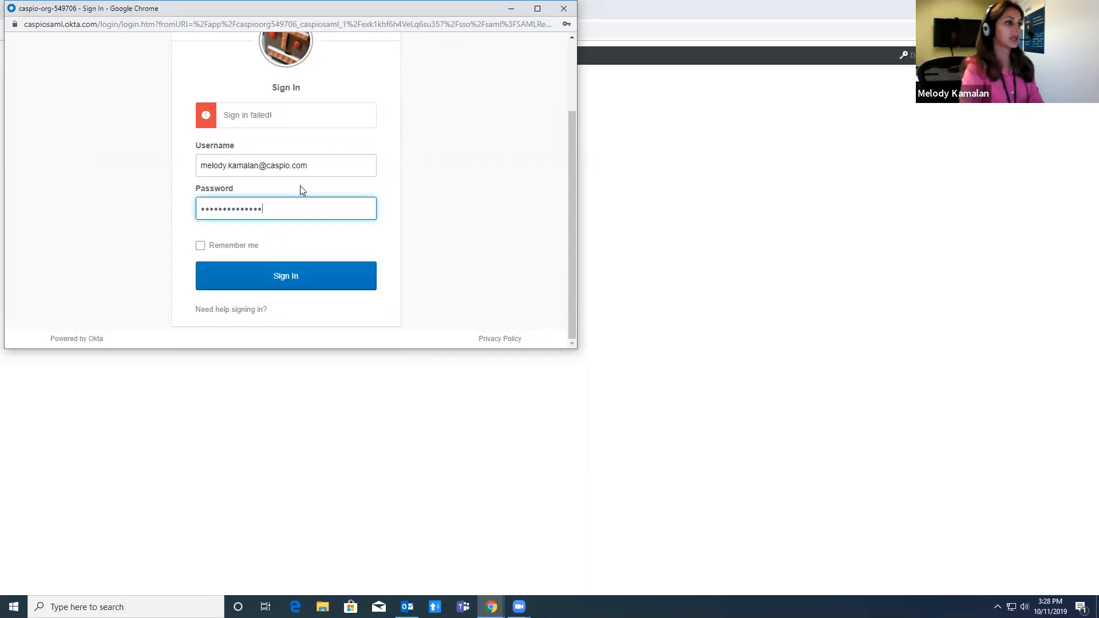
{"action": "left_click_drag", "start_coordinate": [260, 166], "coordinate": [197, 170]}
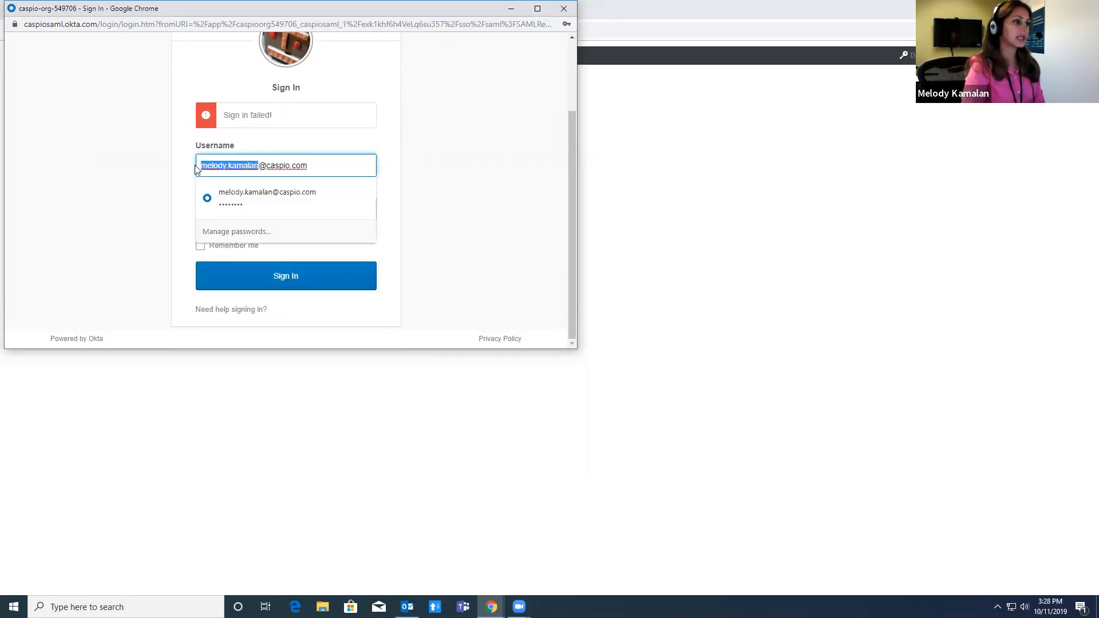
{"action": "type", "text": "caspio"}
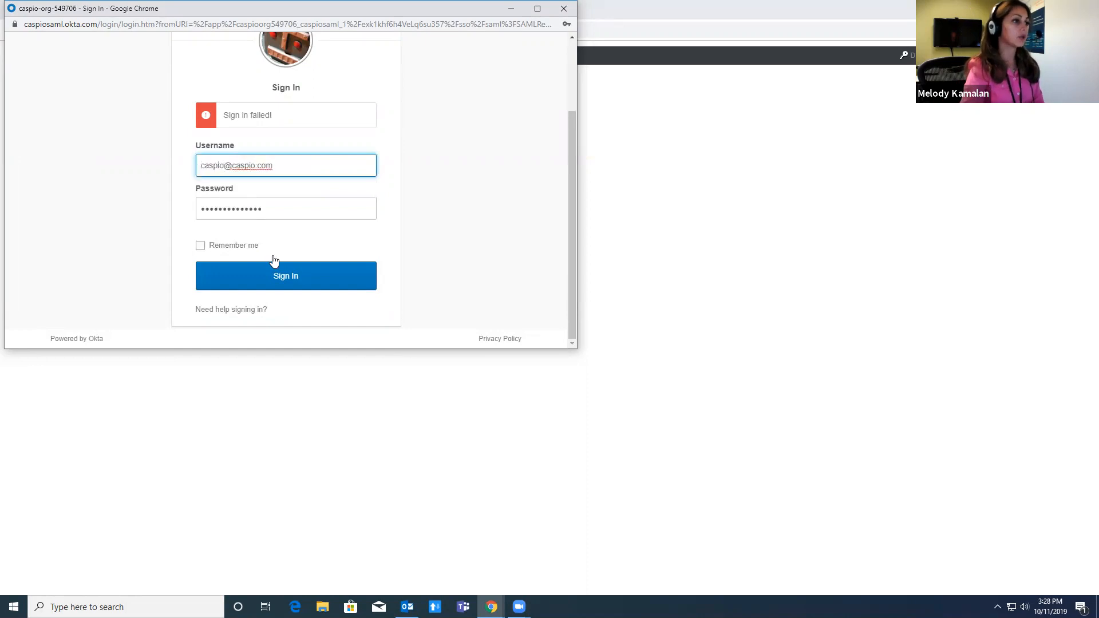
{"action": "left_click", "coordinate": [280, 279]}
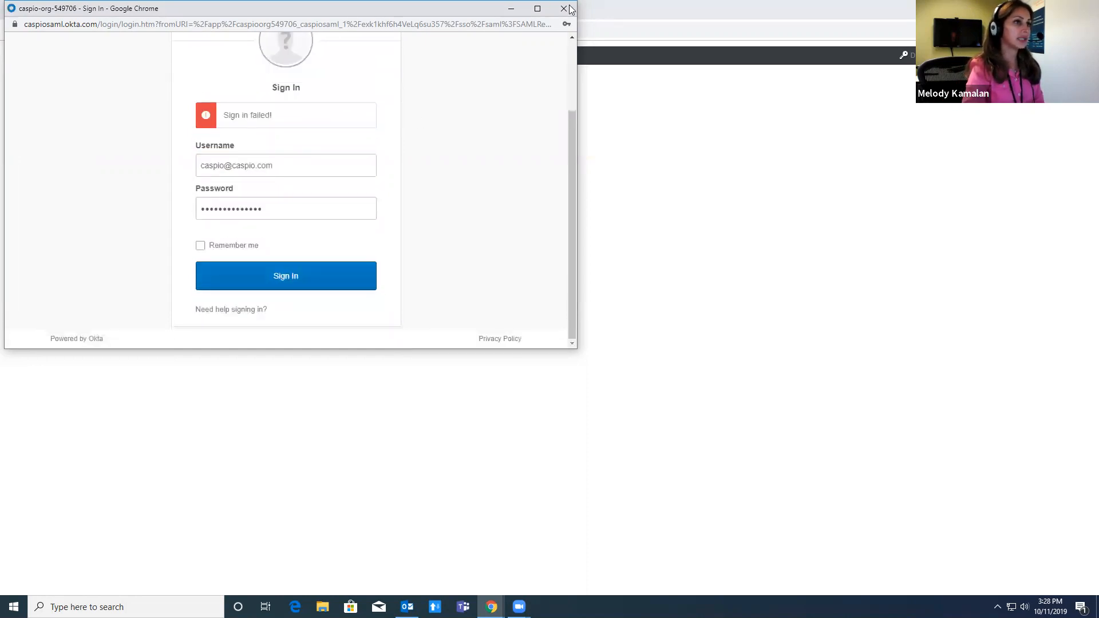
- Close the failed Okta window, reopen and close the sign-in, and return to User Logs
{"action": "left_click", "coordinate": [567, 8]}
{"action": "left_click", "coordinate": [31, 79]}
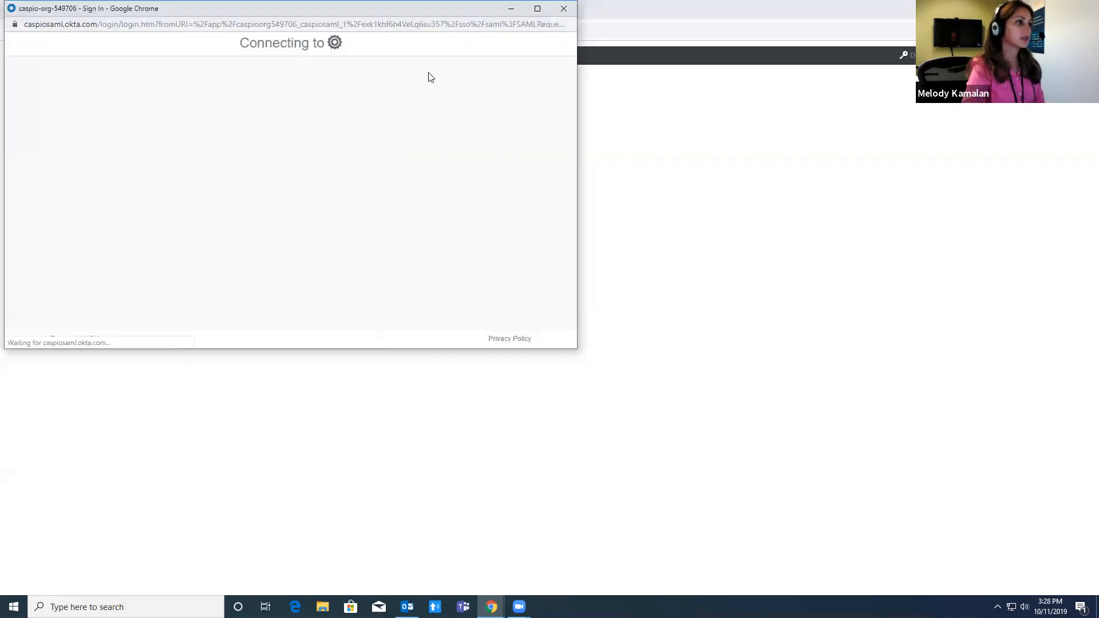
{"action": "double_click", "coordinate": [258, 265]}
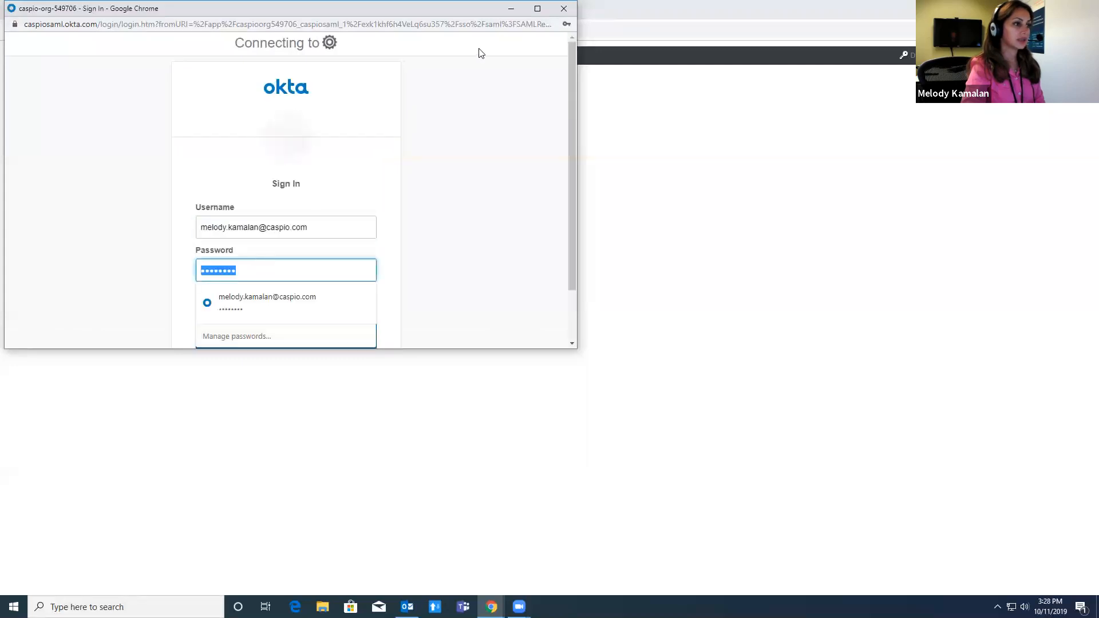
{"action": "left_click", "coordinate": [564, 8]}
{"action": "left_click", "coordinate": [49, 12]}
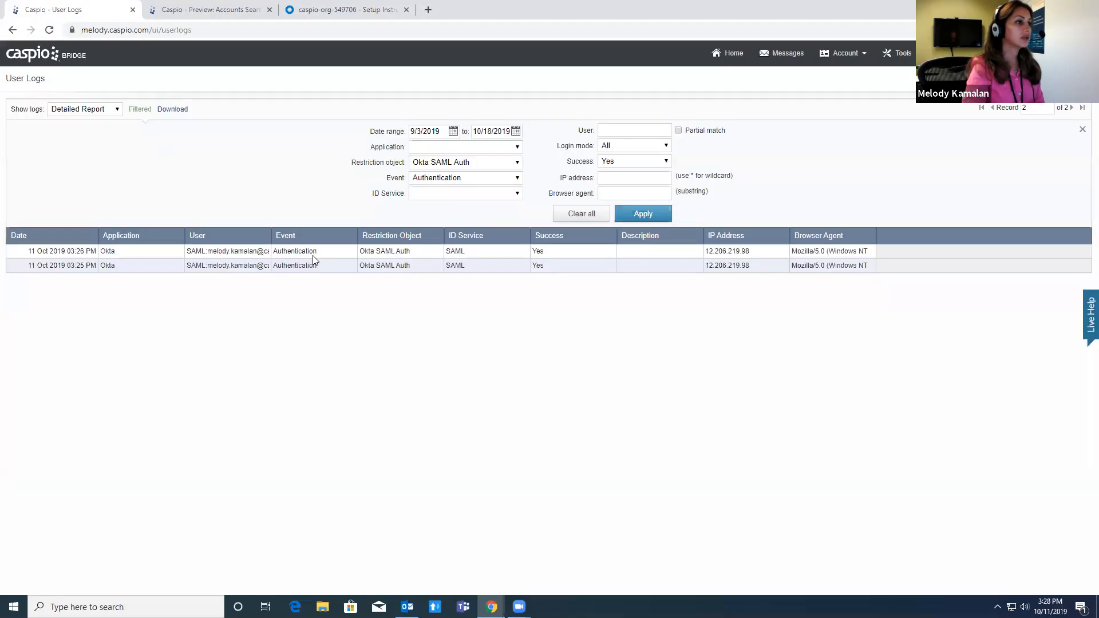
- Go from the logs to the Okta app's OktaUserTable datasheet via the Caspio home page
{"action": "left_click", "coordinate": [229, 250]}
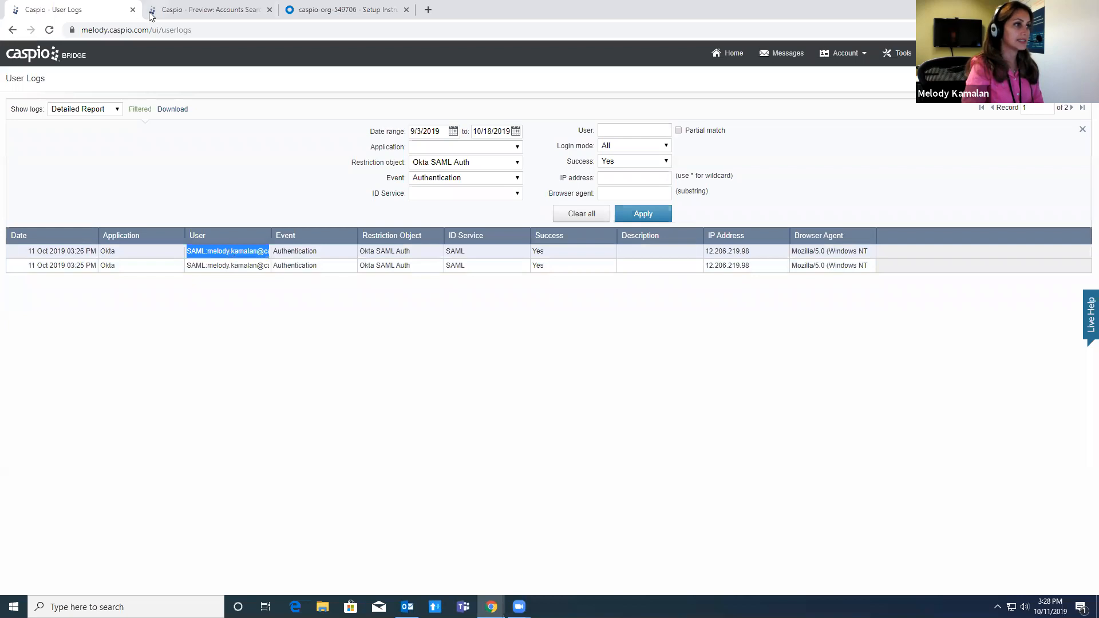
{"action": "right_click", "coordinate": [50, 55]}
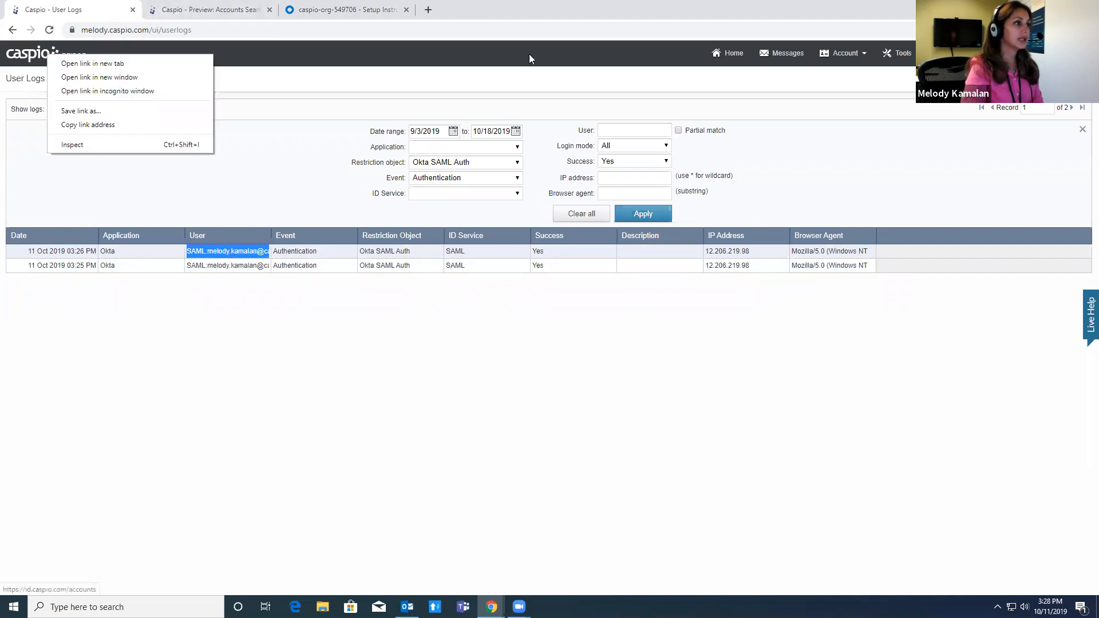
{"action": "left_click", "coordinate": [729, 54]}
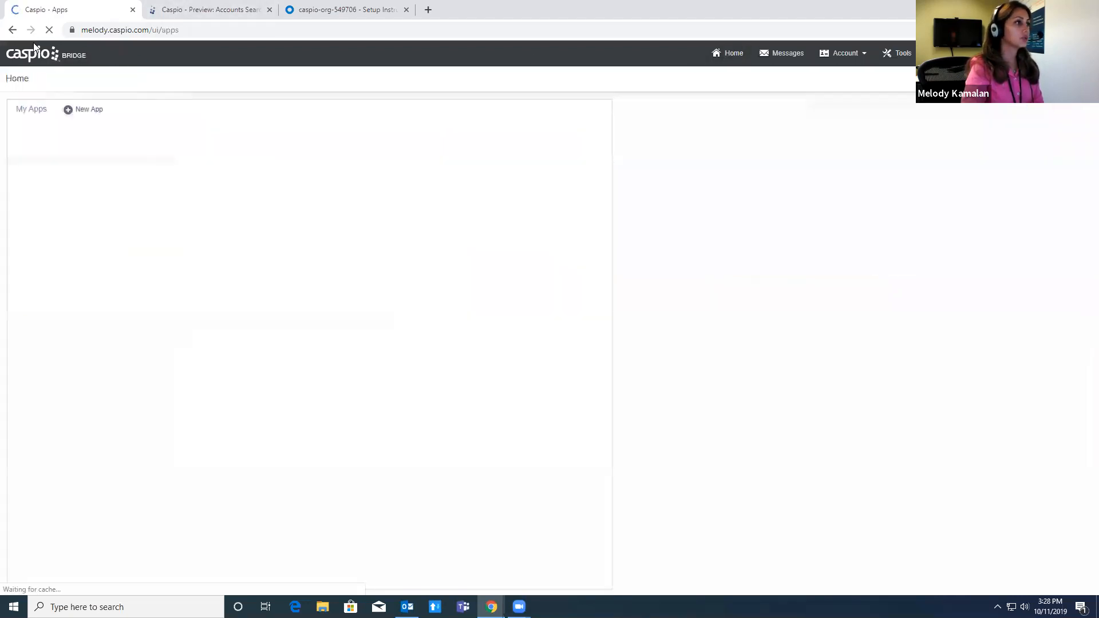
{"action": "left_click", "coordinate": [16, 29]}
{"action": "left_click", "coordinate": [17, 29]}
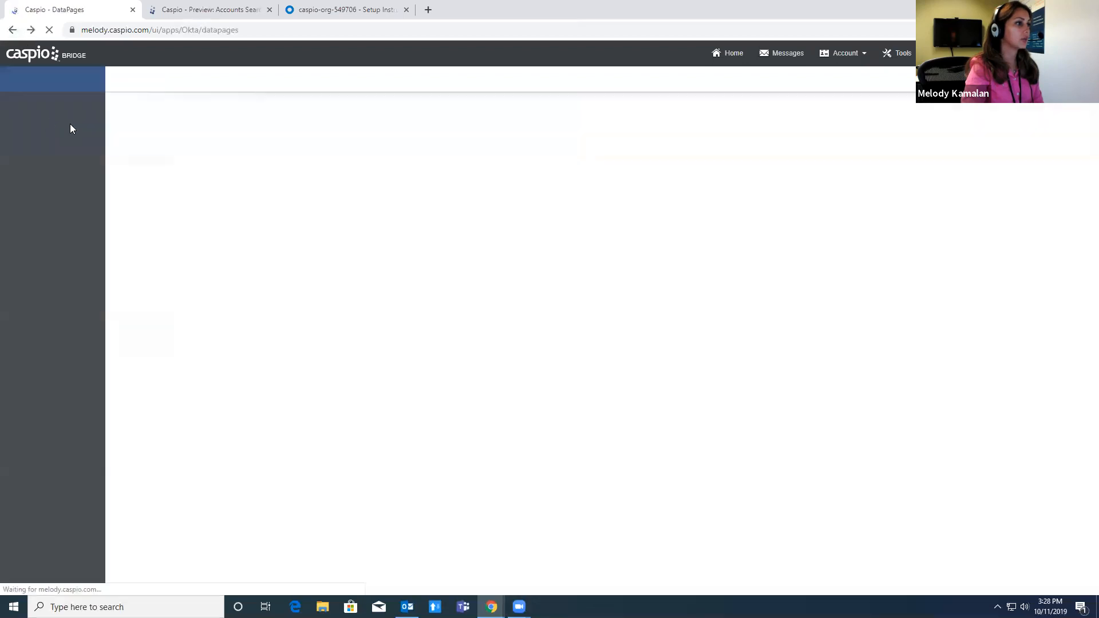
{"action": "left_click", "coordinate": [46, 163]}
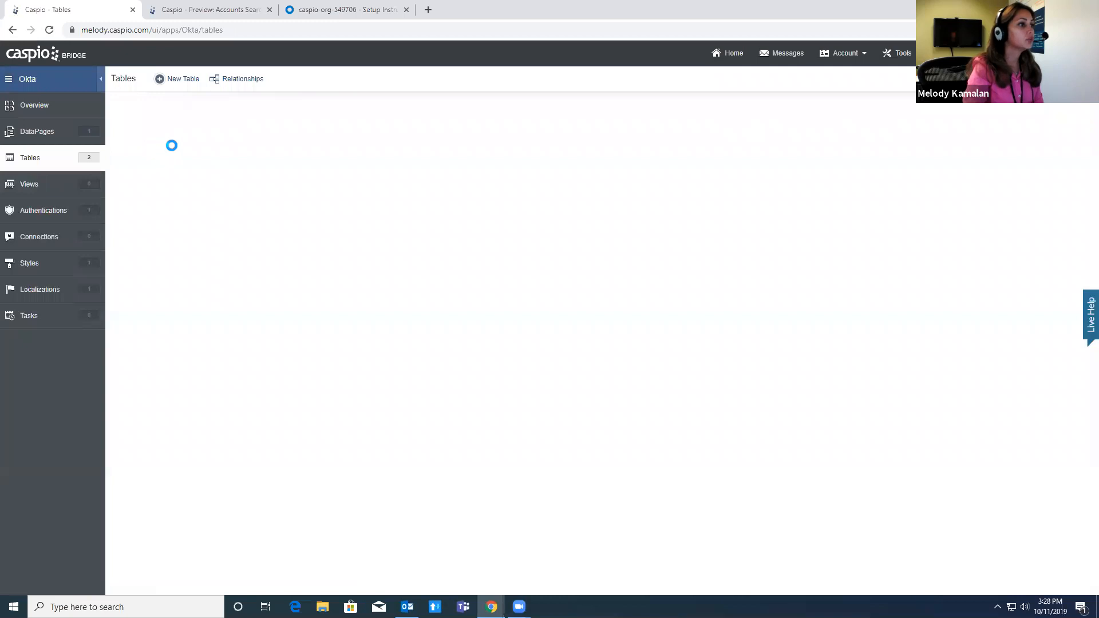
{"action": "left_click", "coordinate": [181, 163]}
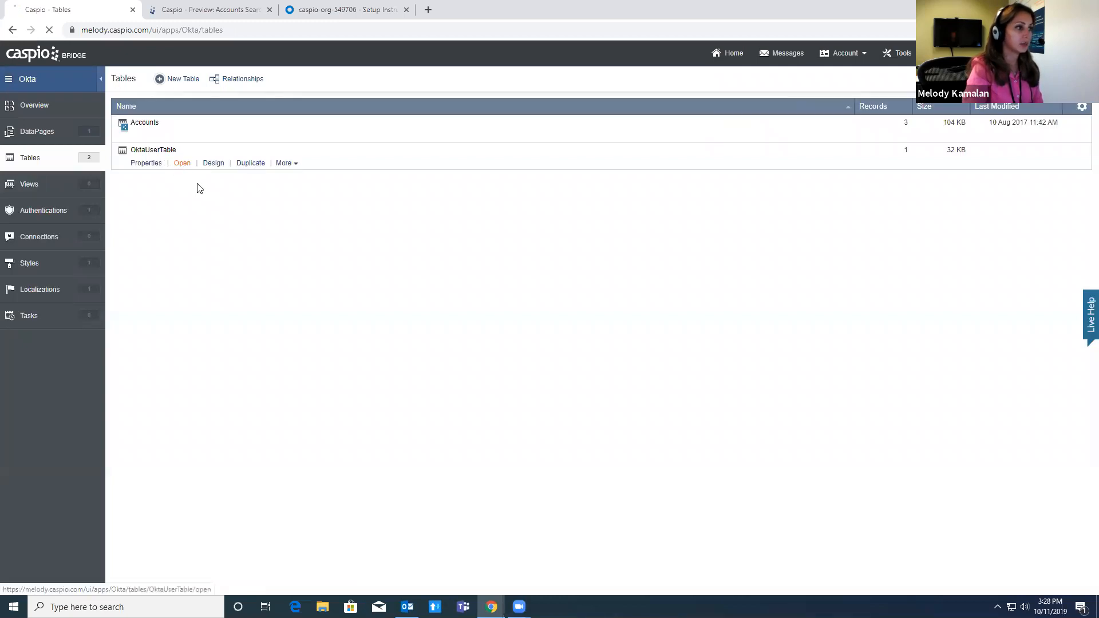
- Append '.12' to the OktaUser value, save the record, and return to the preview
{"action": "left_click", "coordinate": [272, 161]}
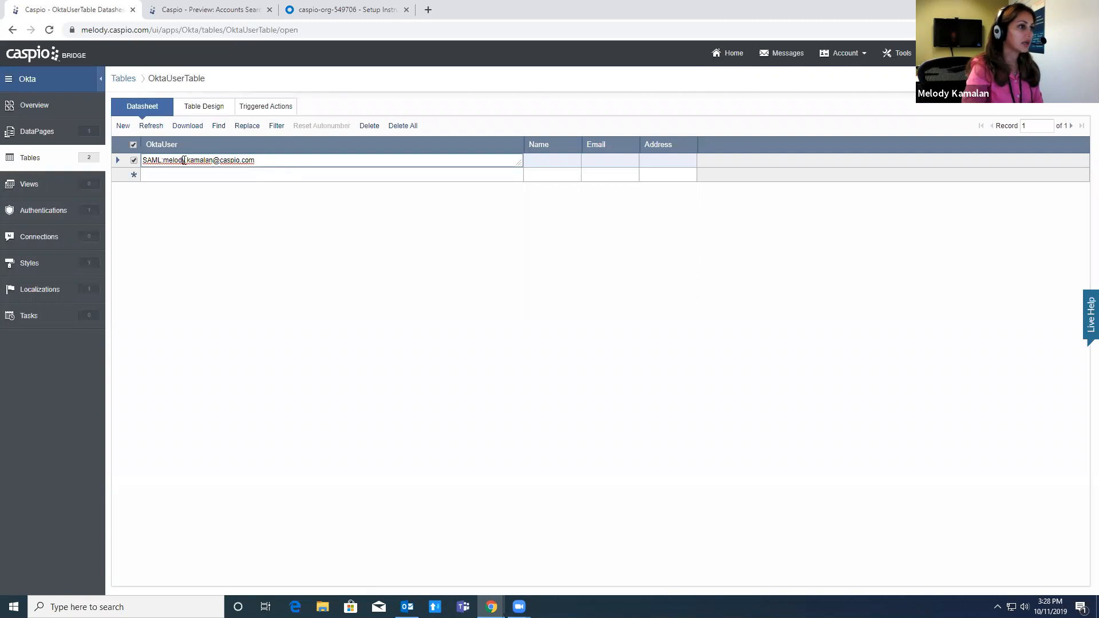
{"action": "type", "text": "."}
{"action": "type", "text": "12"}
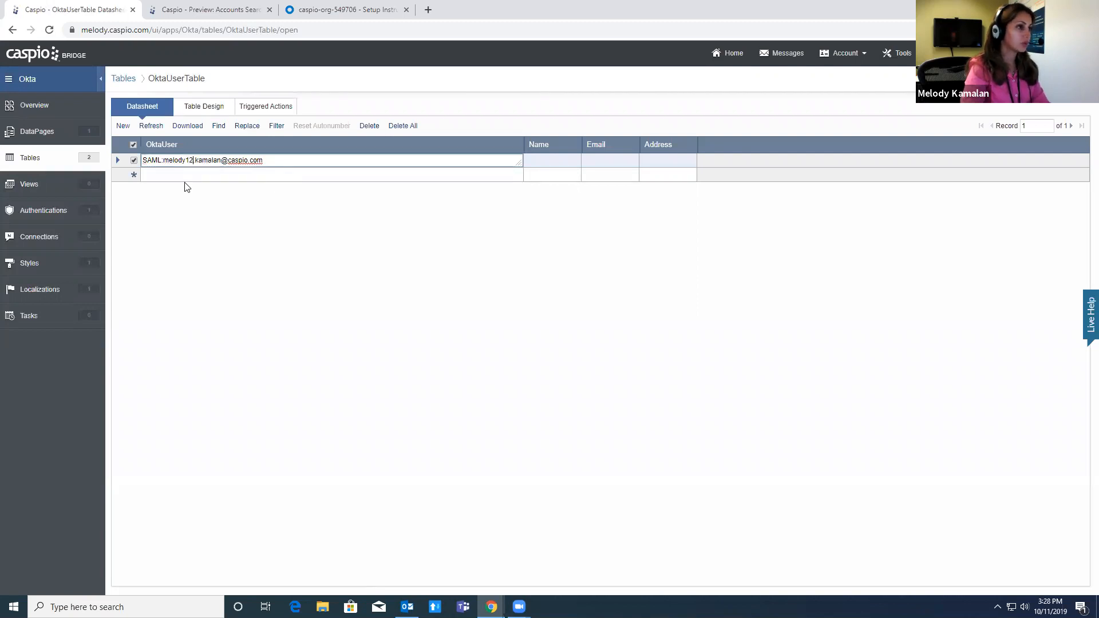
{"action": "key", "text": "Return"}
{"action": "left_click", "coordinate": [175, 10]}
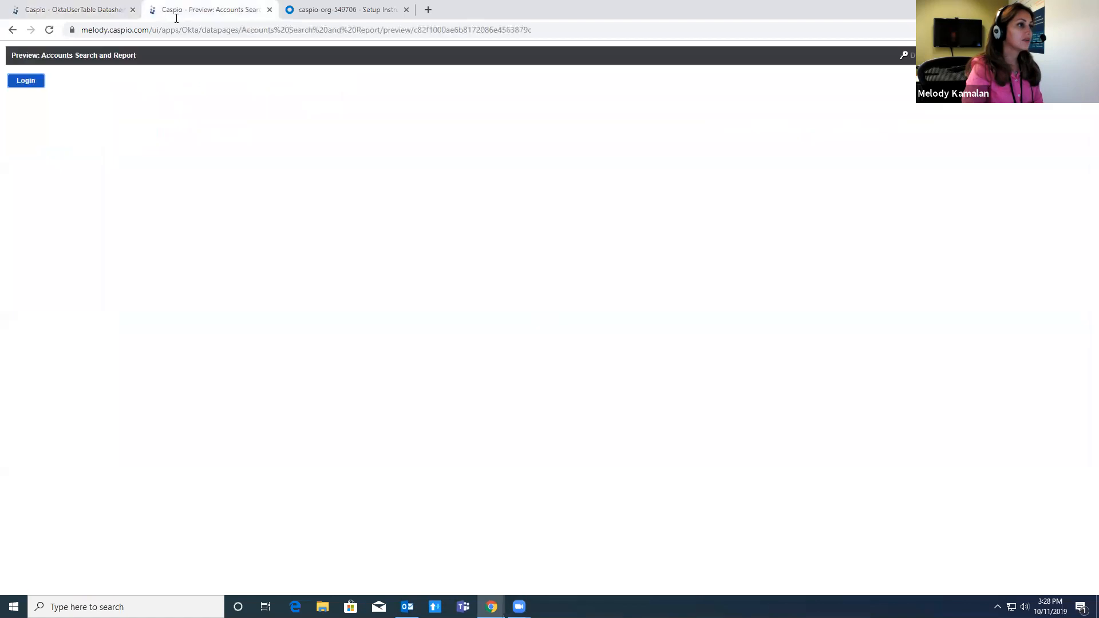
- Sign in through Okta on the Accounts preview and confirm the unknown-user error appears
{"action": "left_click", "coordinate": [26, 81]}
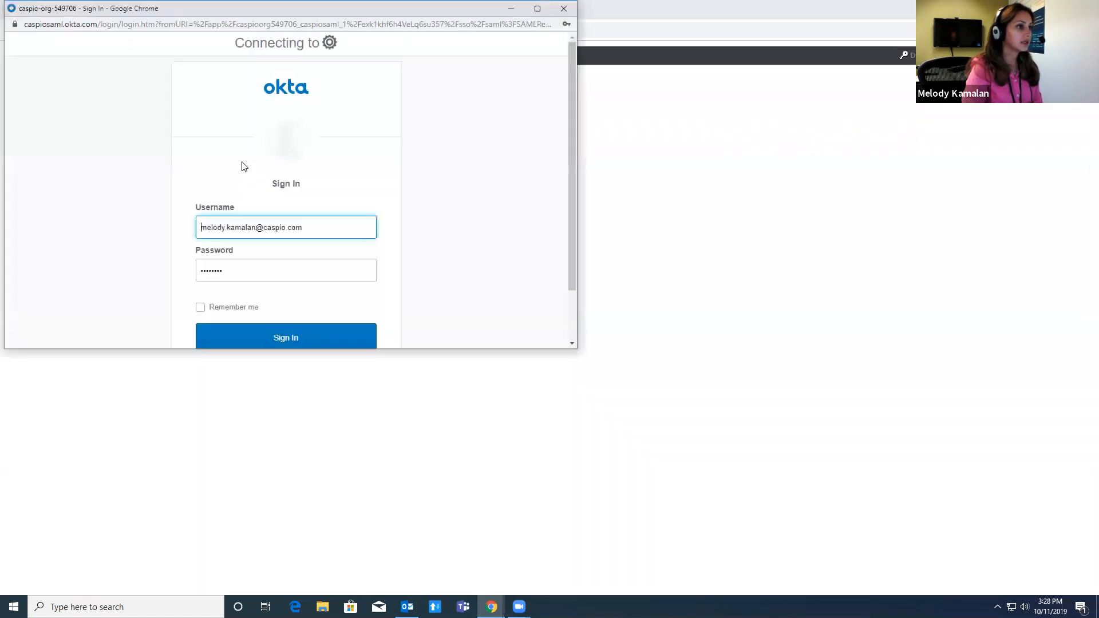
{"action": "left_click", "coordinate": [225, 233]}
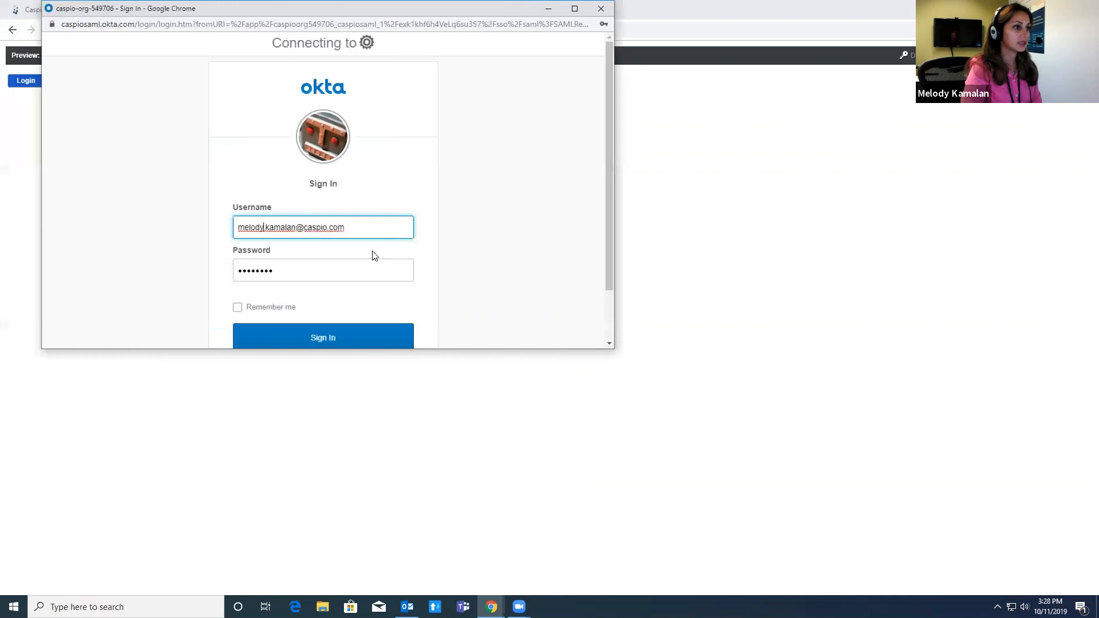
{"action": "left_click", "coordinate": [341, 336]}
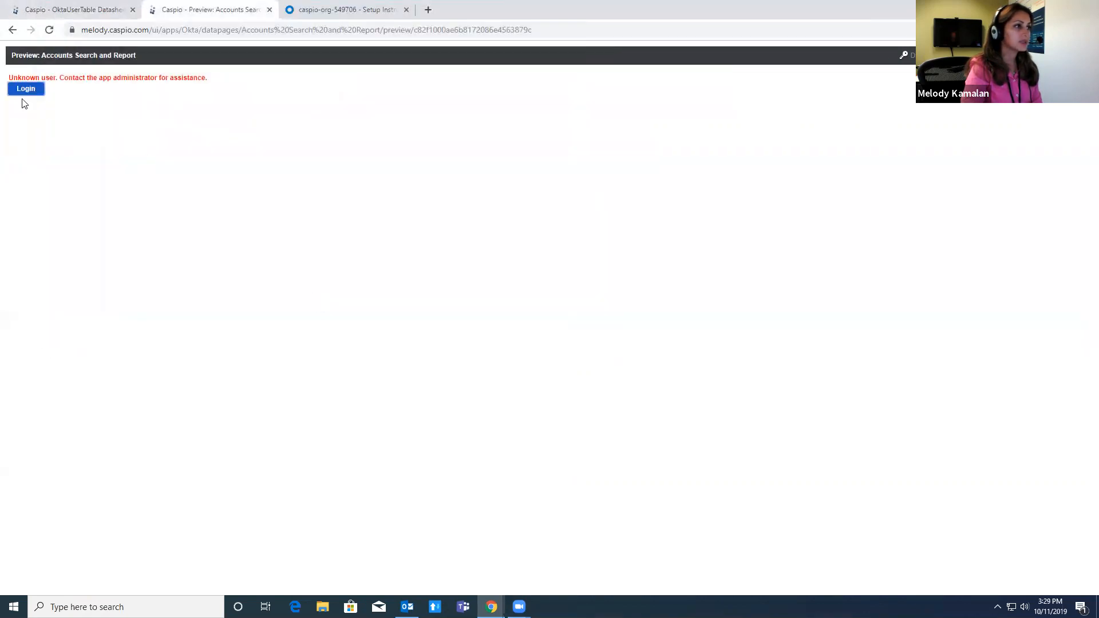
{"action": "left_click_drag", "start_coordinate": [26, 77], "coordinate": [174, 77]}
{"action": "left_click", "coordinate": [99, 9]}
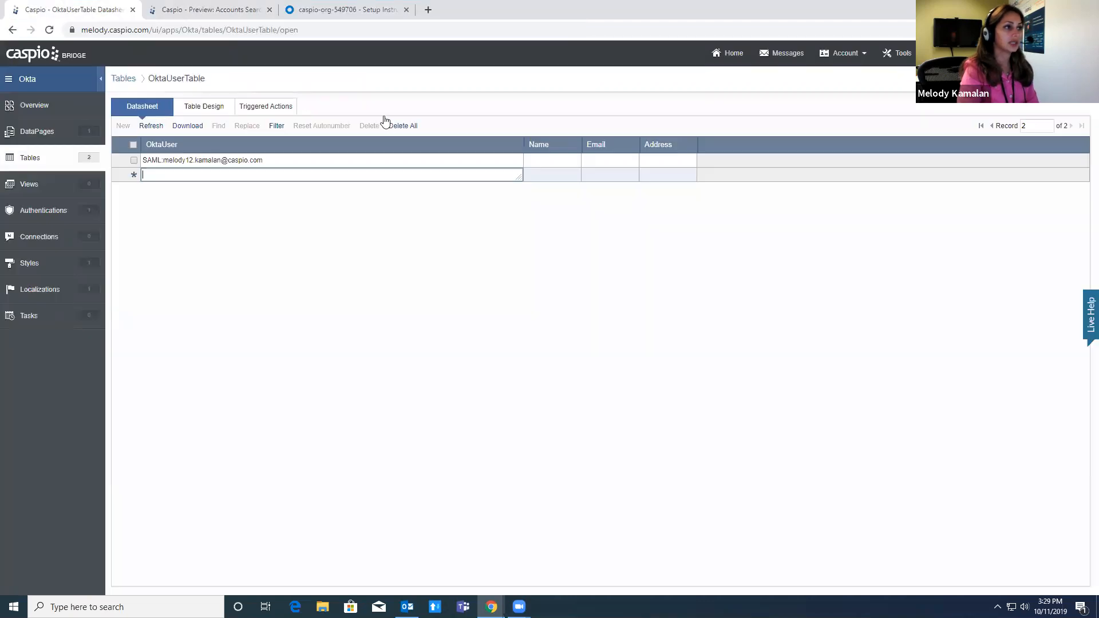
- Open the User Logs and show the details of failed logins
{"action": "left_click", "coordinate": [850, 56]}
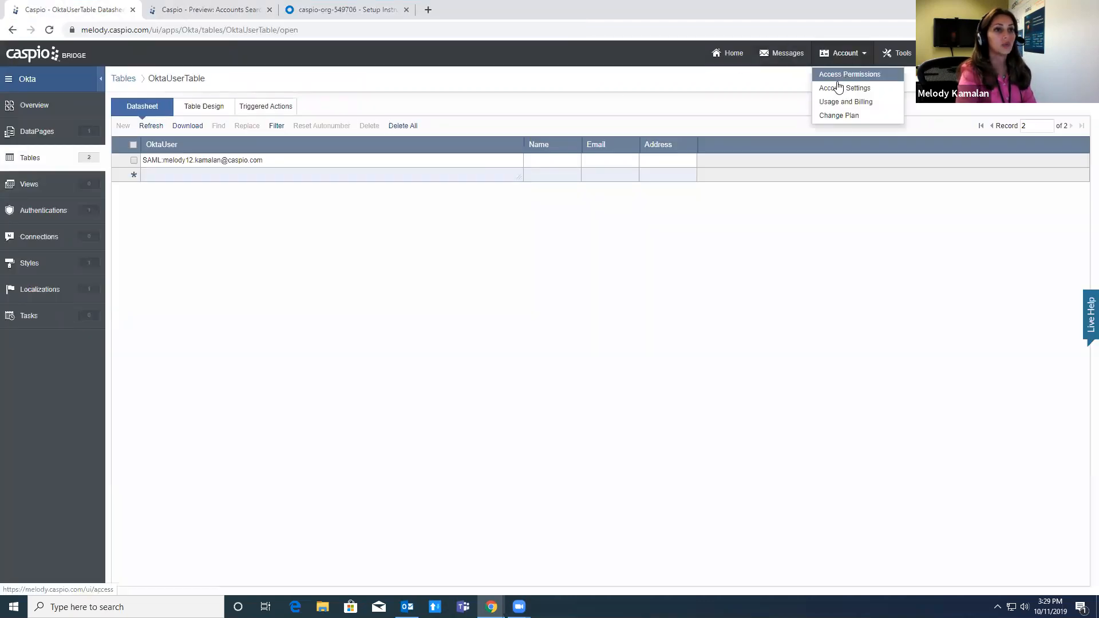
{"action": "left_click", "coordinate": [890, 54]}
{"action": "left_click", "coordinate": [892, 95]}
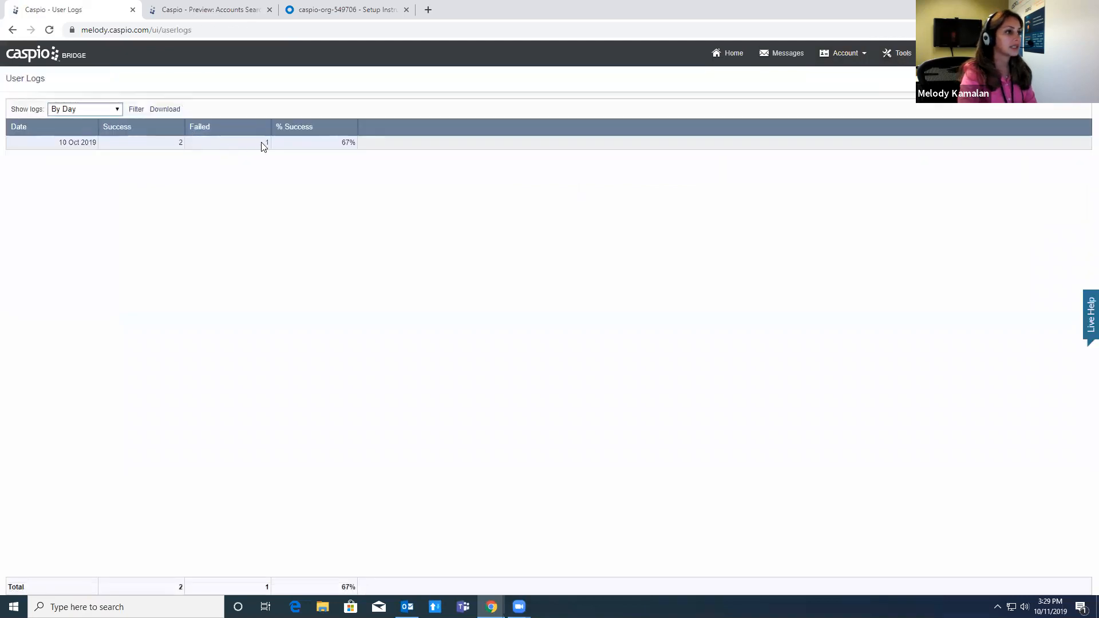
{"action": "left_click", "coordinate": [266, 143]}
- Filter the failed logins to the date range 10/2/2019 through 11/1/2019
{"action": "left_click", "coordinate": [139, 109]}
{"action": "left_click", "coordinate": [453, 131]}
{"action": "left_click", "coordinate": [423, 167]}
{"action": "left_click", "coordinate": [621, 214]}
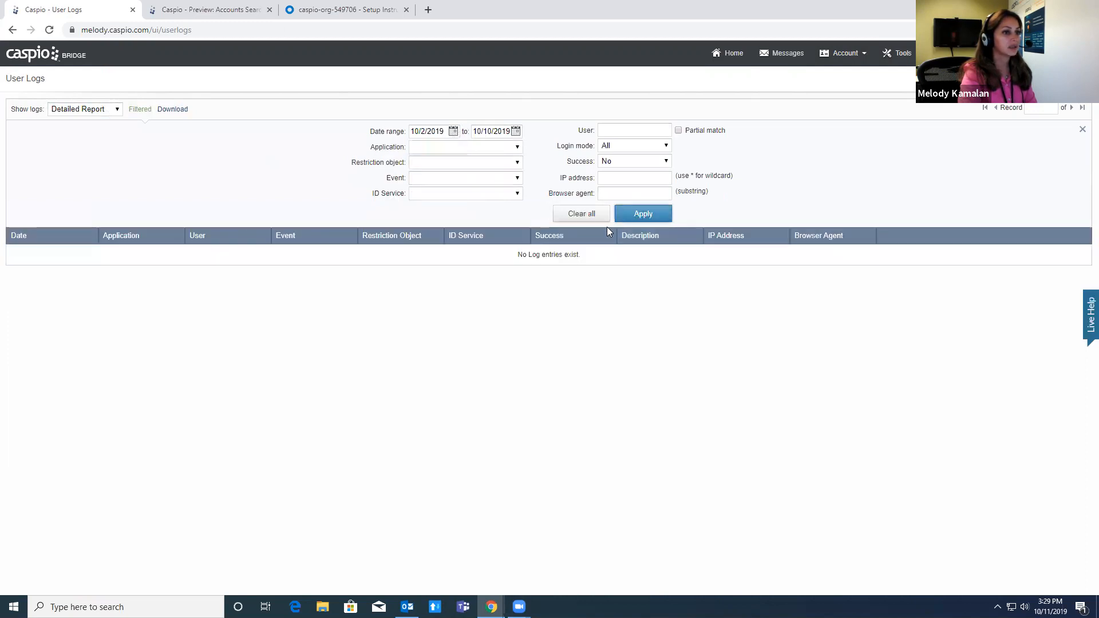
{"action": "left_click", "coordinate": [516, 131]}
{"action": "left_click", "coordinate": [507, 216]}
{"action": "left_click", "coordinate": [635, 214]}
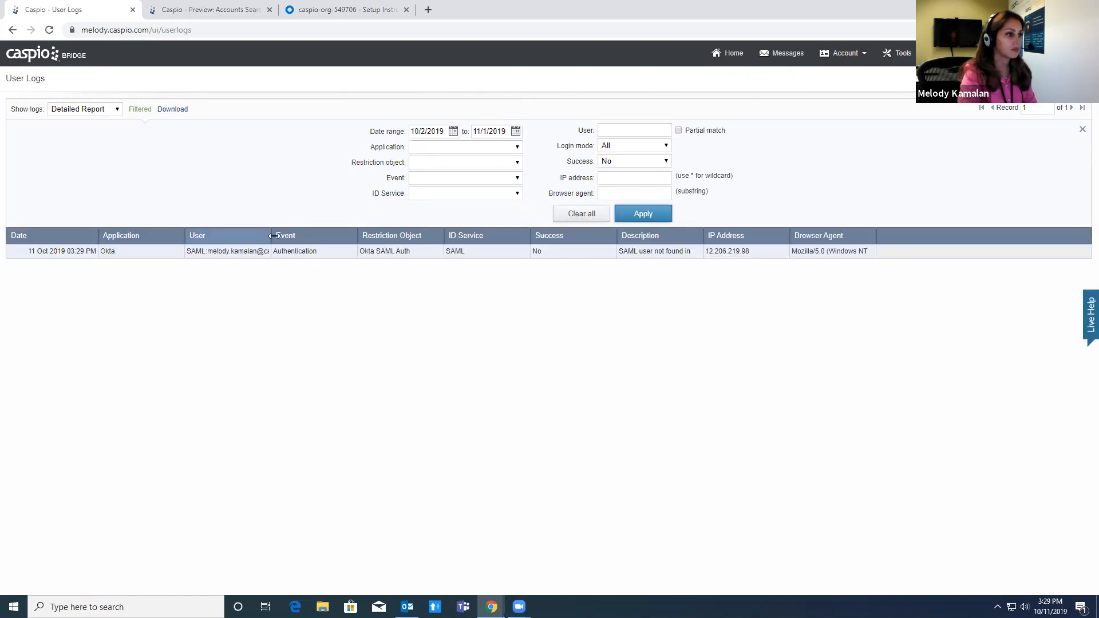
- Widen the User column and inspect the user name on the 'SAML user not found' entry
{"action": "left_click_drag", "start_coordinate": [272, 235], "coordinate": [371, 236]}
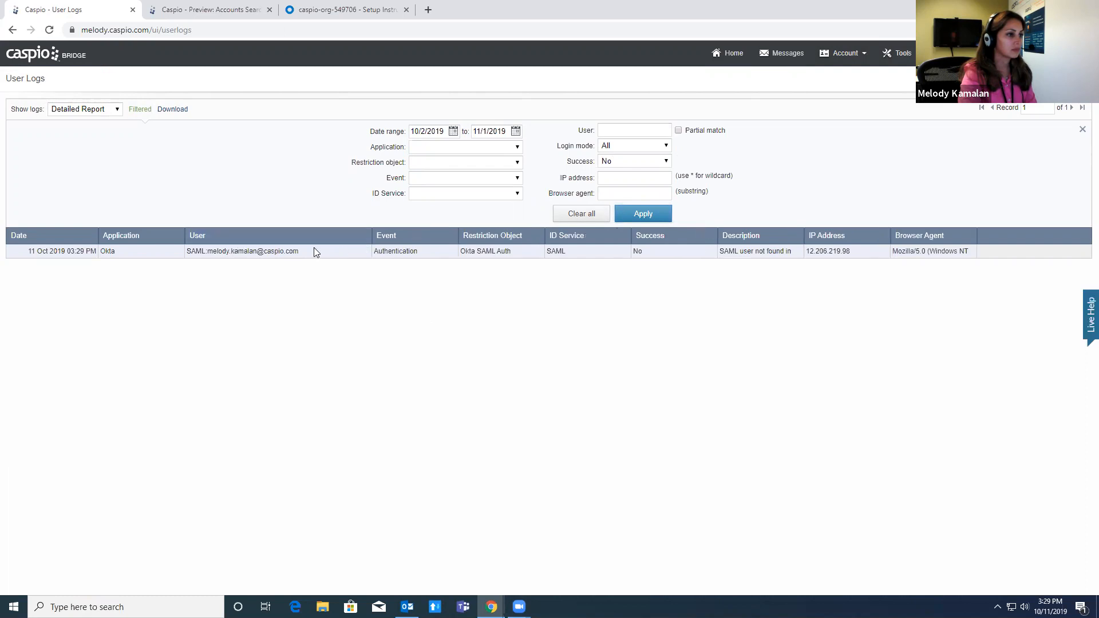
{"action": "left_click_drag", "start_coordinate": [298, 253], "coordinate": [189, 255]}
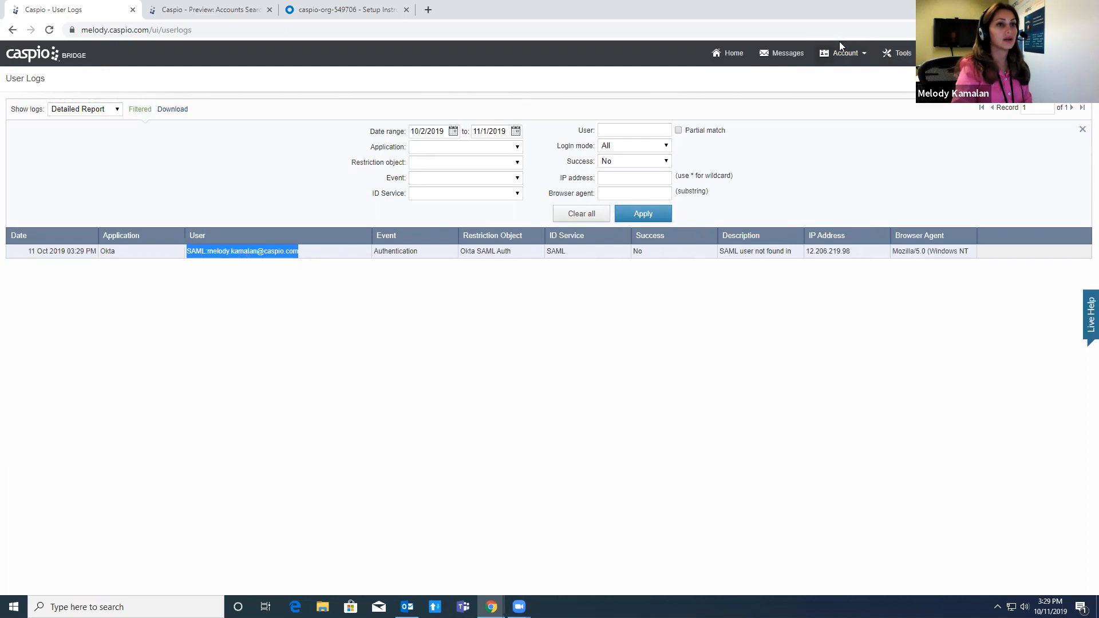
{"action": "left_click", "coordinate": [898, 53]}
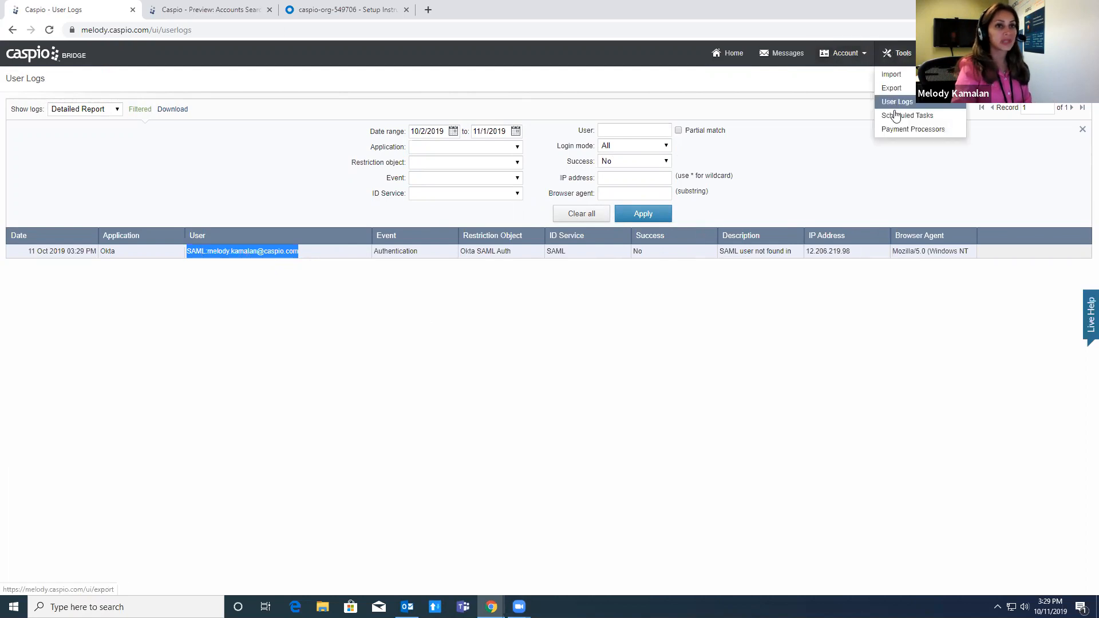
{"action": "left_click", "coordinate": [314, 258]}
{"action": "left_click_drag", "start_coordinate": [314, 257], "coordinate": [195, 261]}
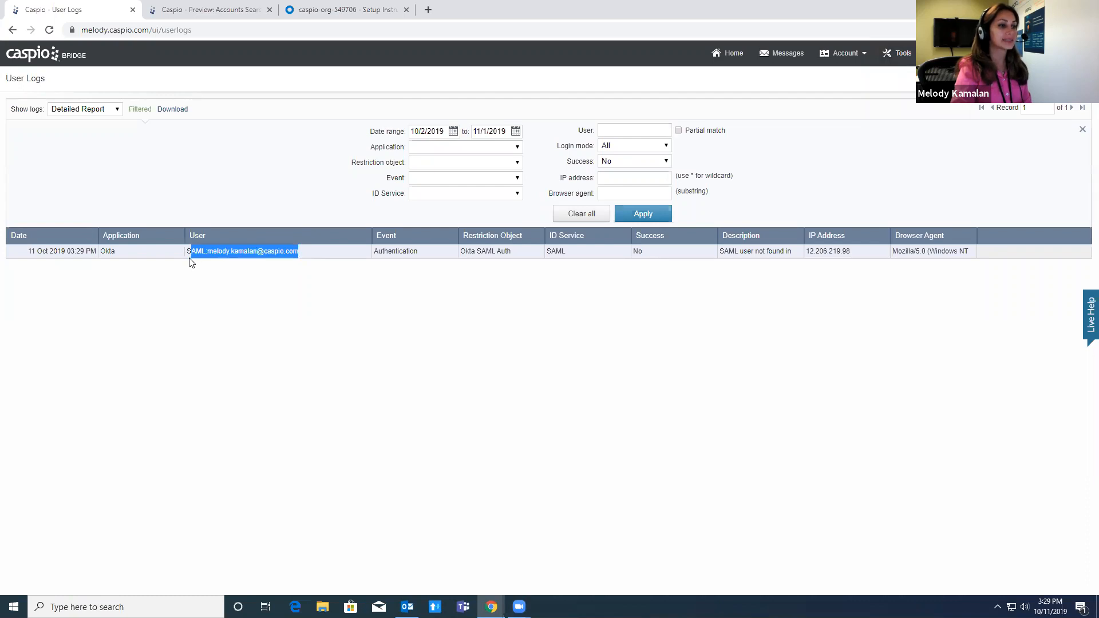
{"action": "left_click_drag", "start_coordinate": [297, 254], "coordinate": [192, 255]}
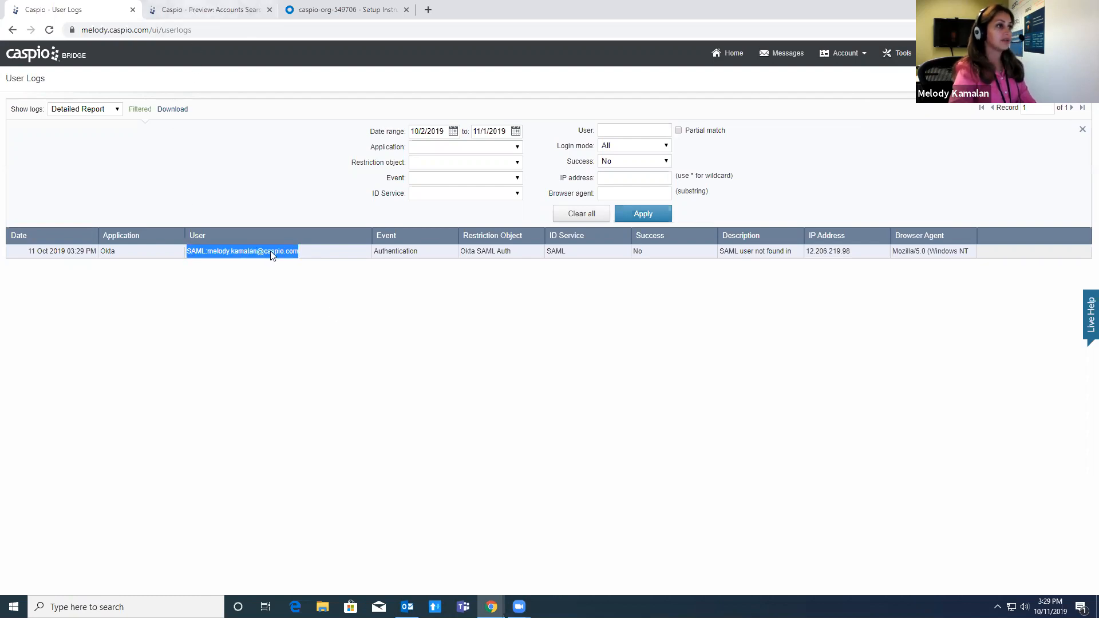
{"action": "left_click_drag", "start_coordinate": [305, 258], "coordinate": [185, 260]}
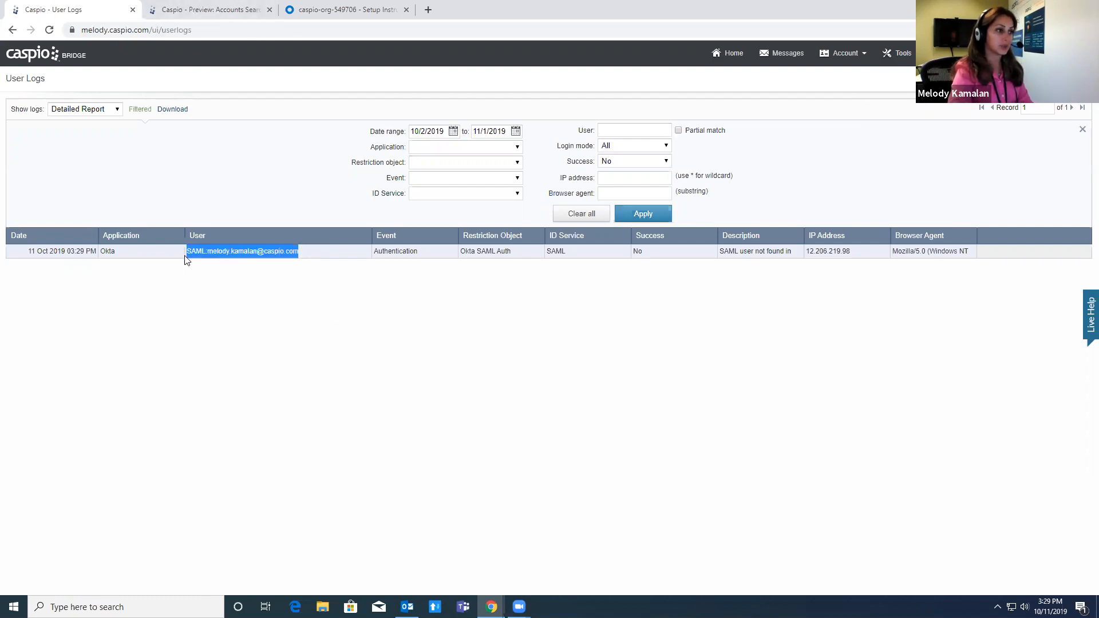